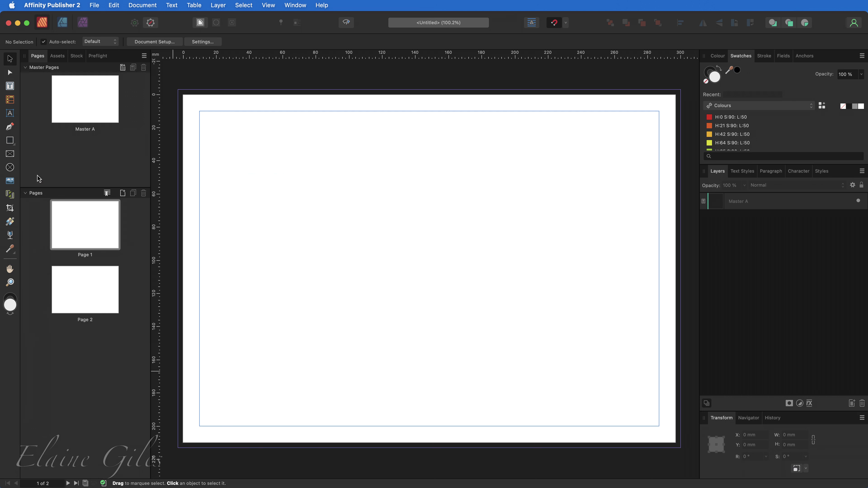
Open Master A and rename it Outside in its spread properties
double_click(86, 107)
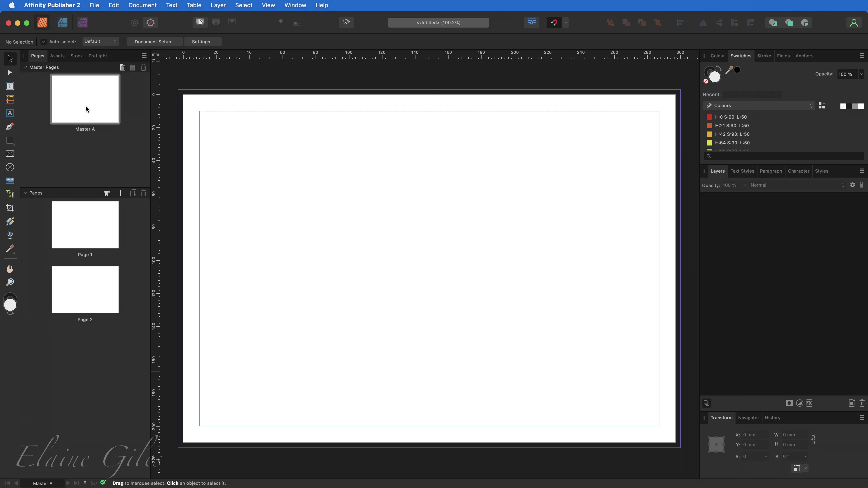
right_click(86, 109)
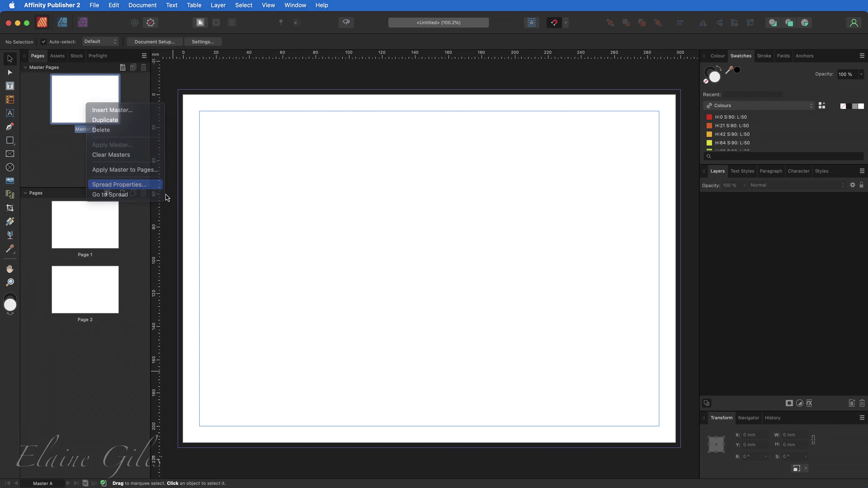
click(137, 184)
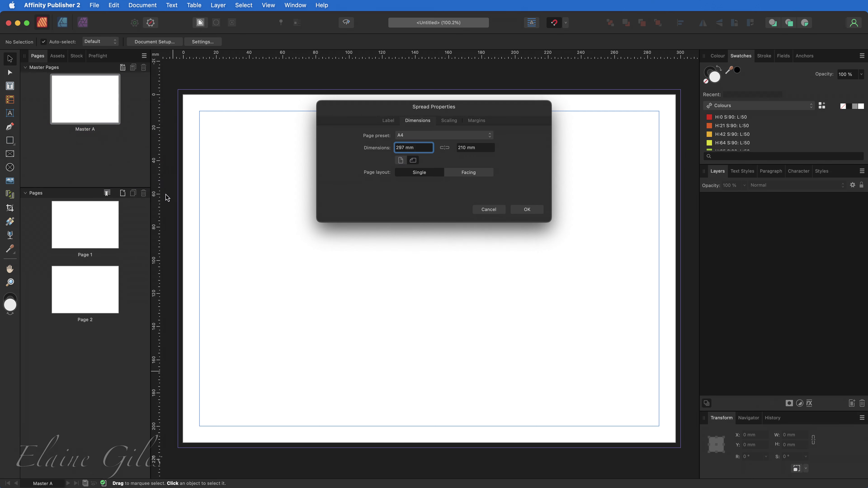
click(399, 125)
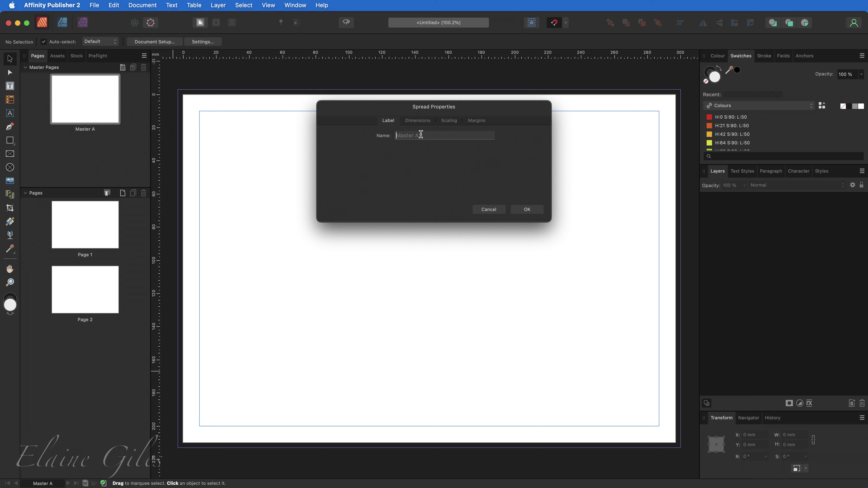
text(Outside)
key(Return)
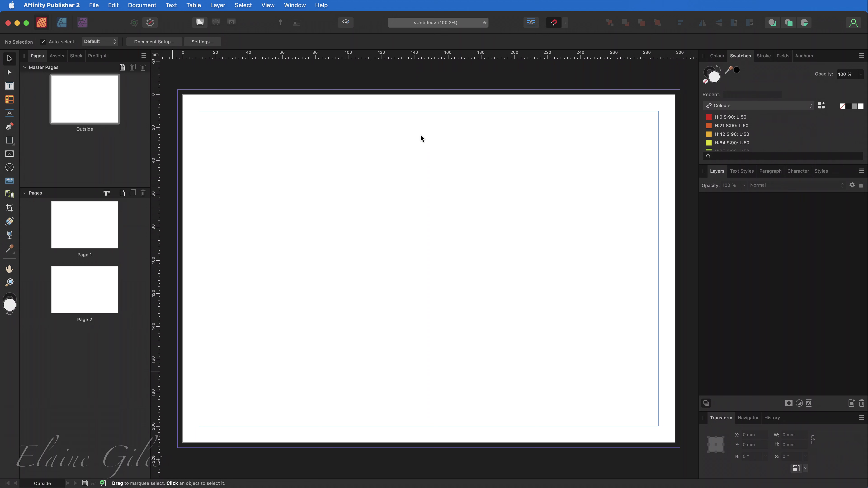
Add two vertical guides to the Outside master at about 60 and 79 mm, and reposition the first at 297mm/3
drag(157, 140, 281, 140)
drag(161, 148, 313, 151)
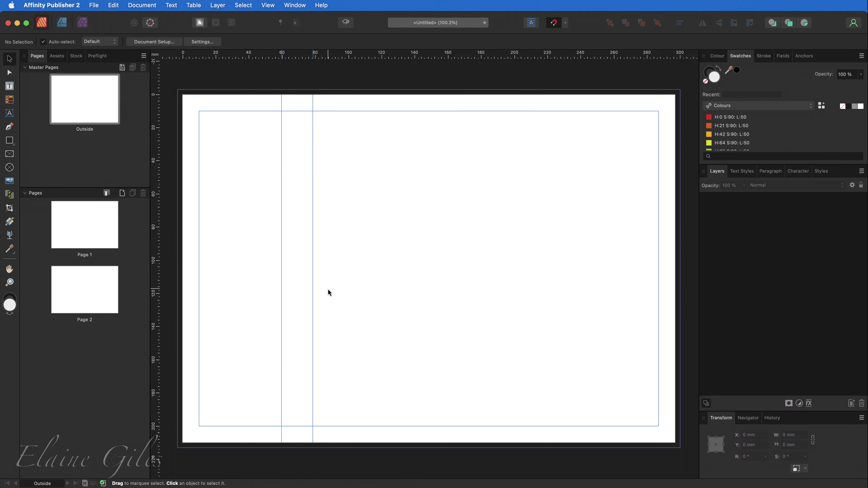
double_click(281, 228)
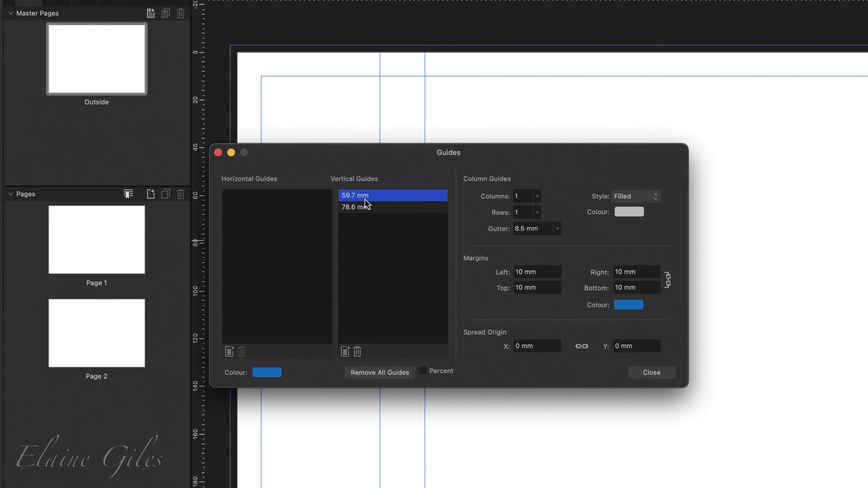
double_click(328, 195)
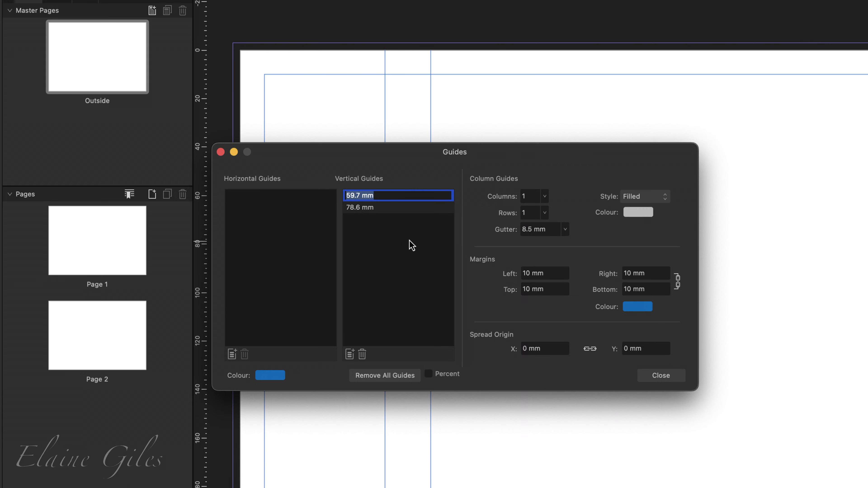
text(297mm/3)
key(Return)
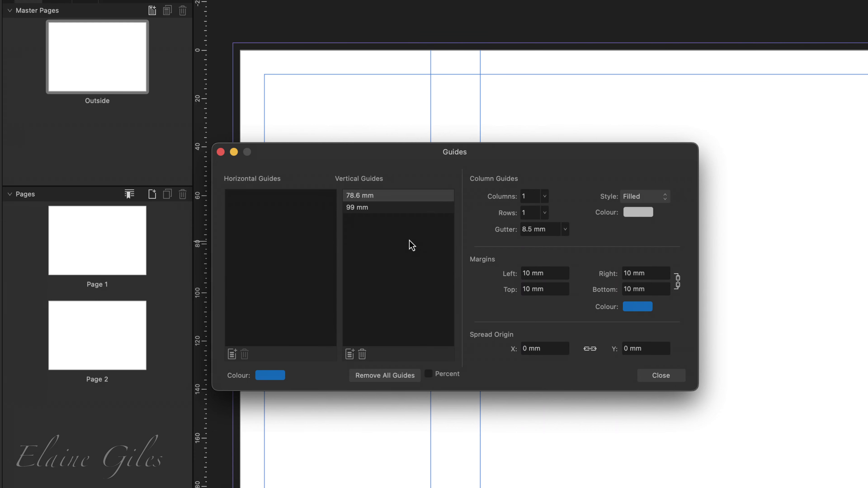
Set the other vertical guide's position to (297mm/3)*2 and close the Guides dialog
double_click(360, 195)
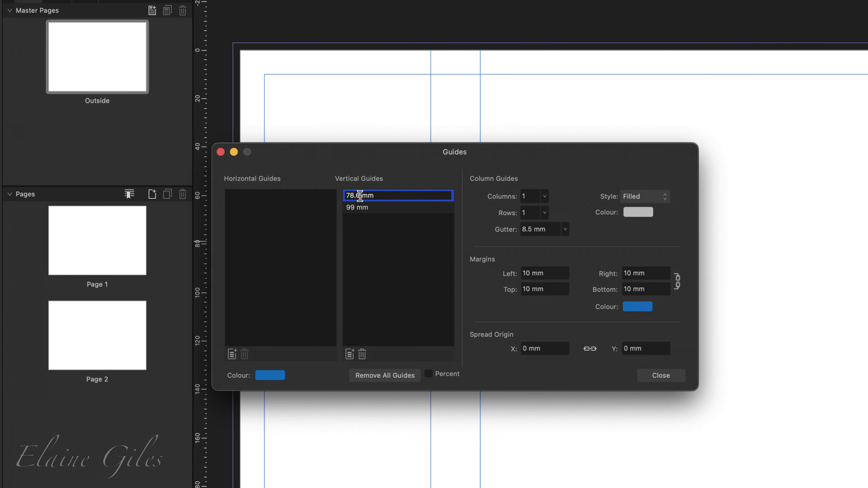
triple_click(360, 196)
key(BackSpace)
text((297/3))
key(Left)
key(Left)
key(Left)
text(mm)
key(Right)
key(Right)
key(Right)
text(*2)
key(Return)
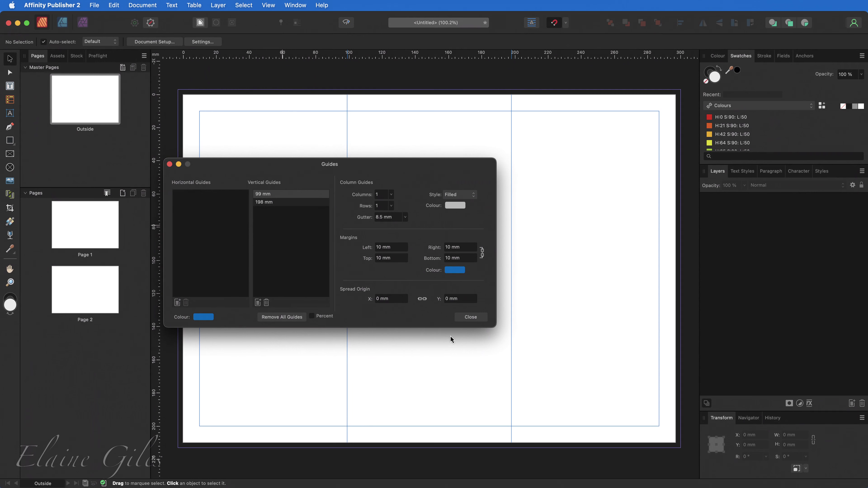
click(468, 322)
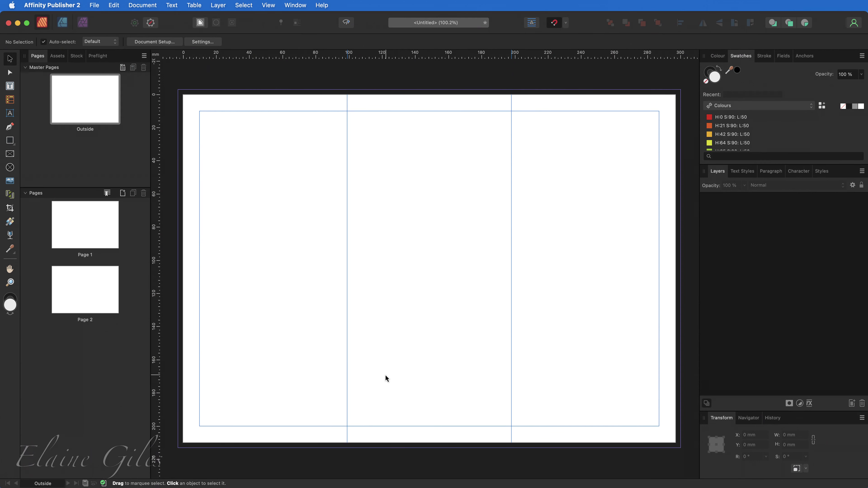
Draw an 89 × 190 mm text frame from the top-left margin corner to the first fold guide, and reduce its width by 10 mm
click(10, 87)
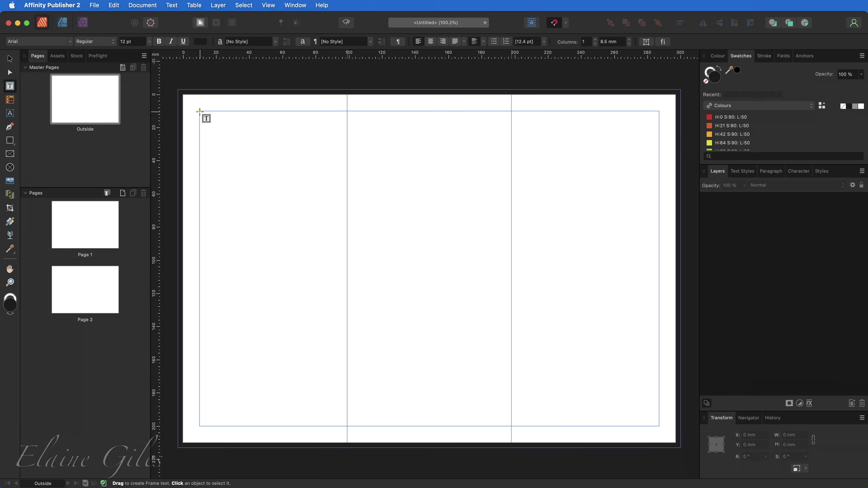
drag(199, 111, 345, 425)
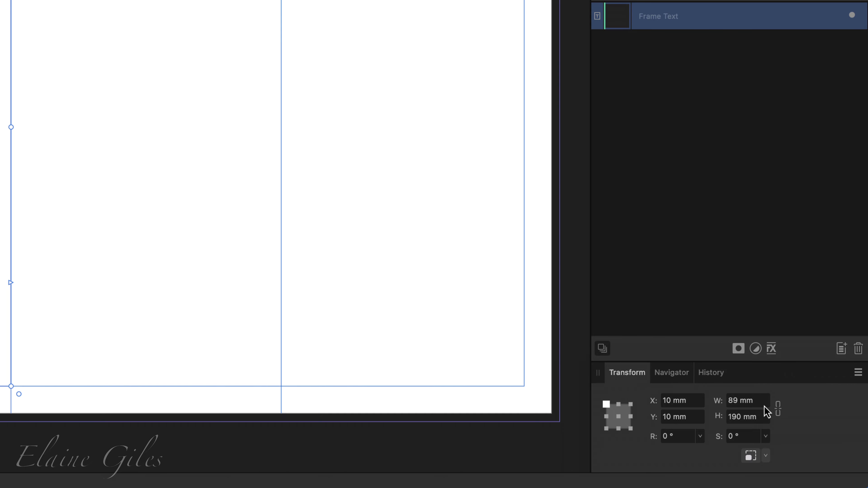
click(762, 403)
click(761, 403)
text(-10)
key(Return)
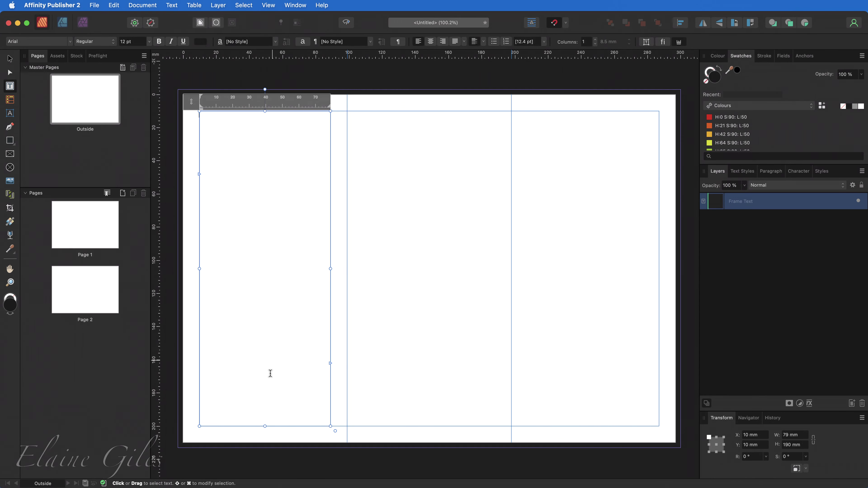
Duplicate the text frame into the middle and right panels at X 109 mm and 208 mm, and activate the Rectangle tool
mouse_move(289, 427)
mouse_down()
mouse_move(418, 413)
mouse_move(455, 426)
mouse_up()
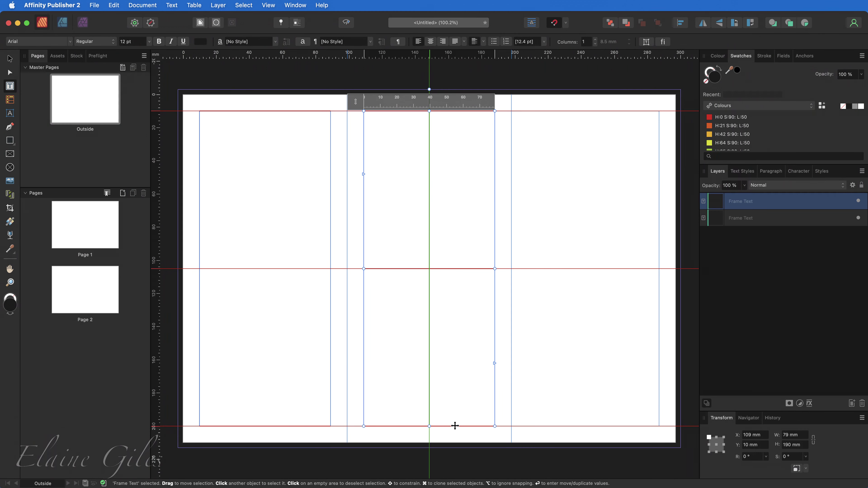
drag(455, 426, 455, 426)
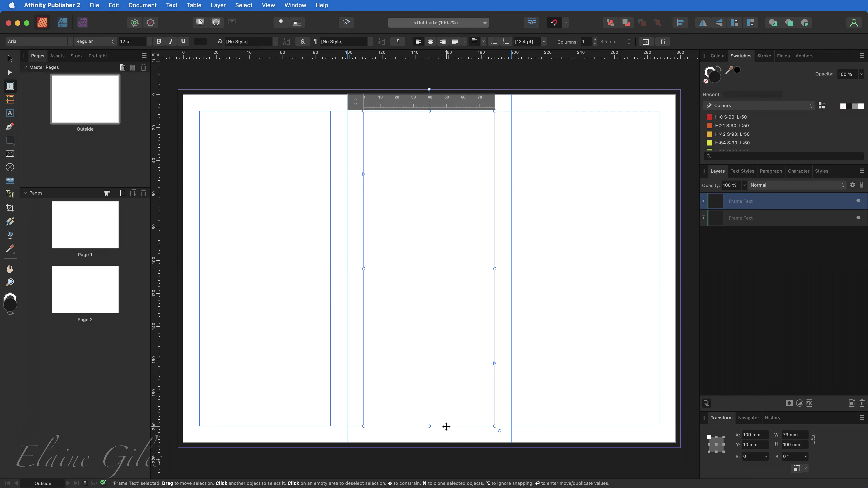
drag(447, 426, 606, 425)
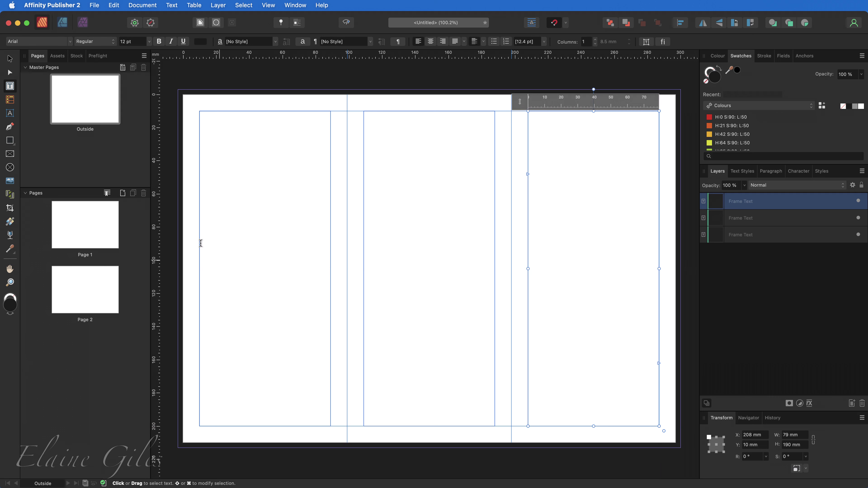
click(9, 141)
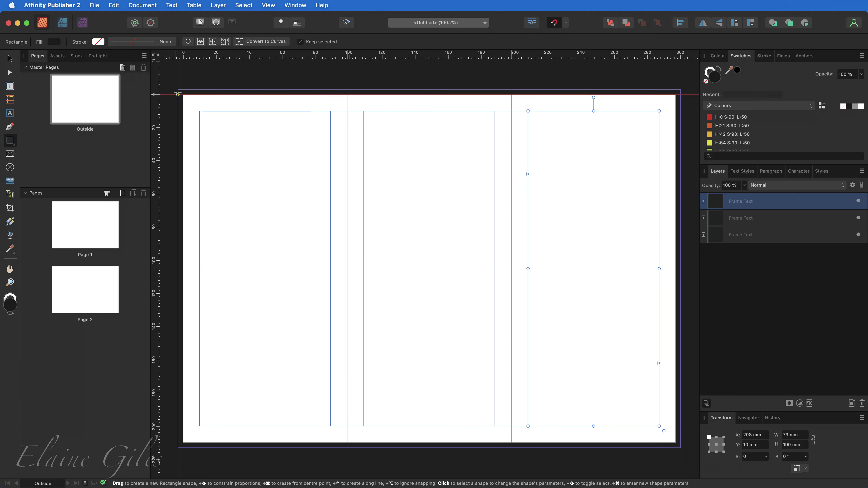
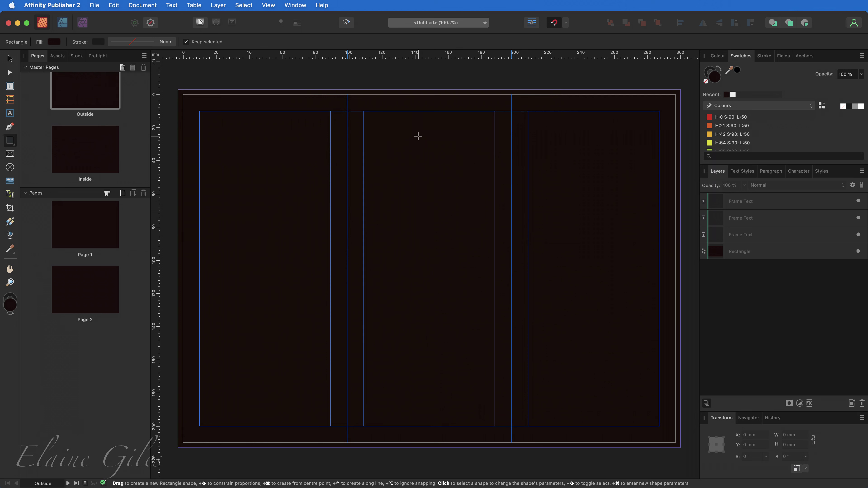
On the Inside master, draw a picture frame about 132 × 104 mm in the lower-right bleed corner and fill it with the Asian food image
click(90, 156)
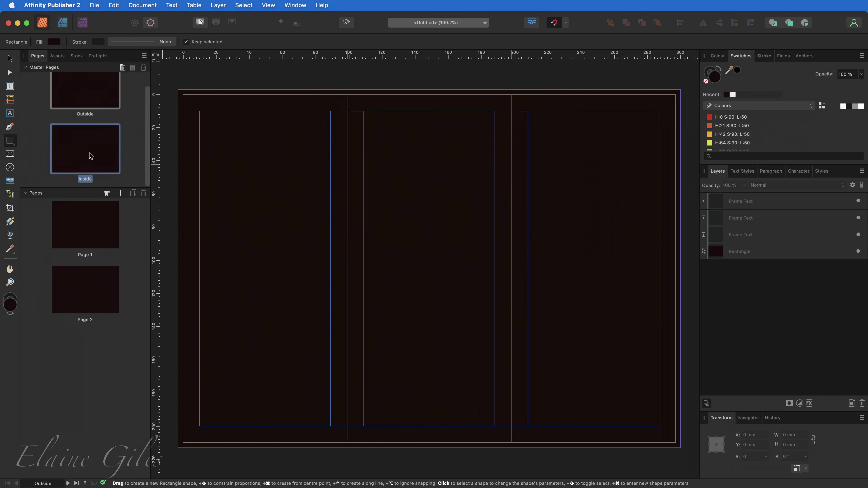
click(10, 154)
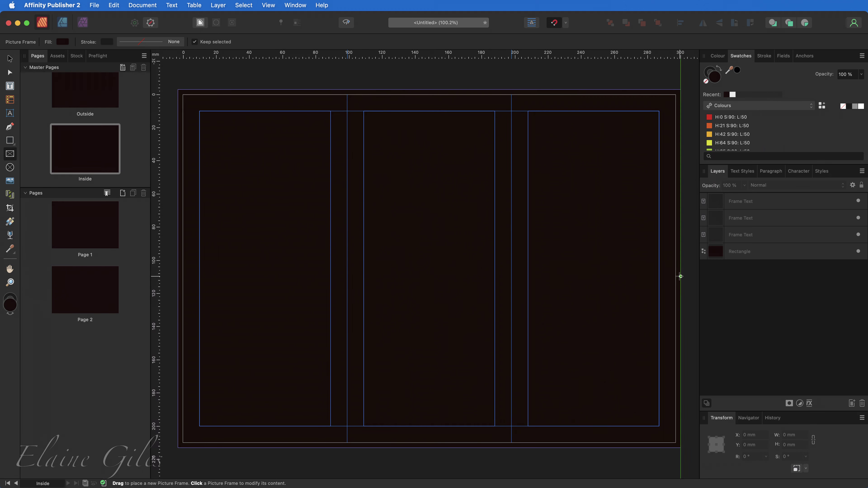
drag(681, 275, 462, 447)
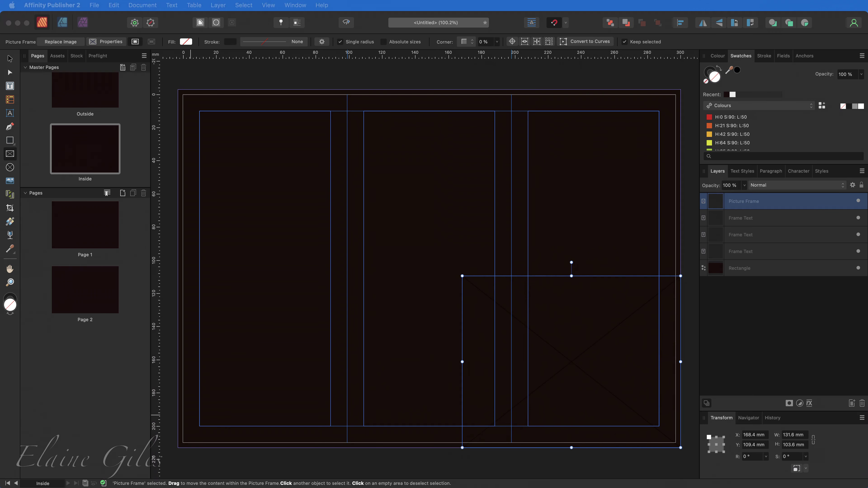
drag(10, 253, 575, 323)
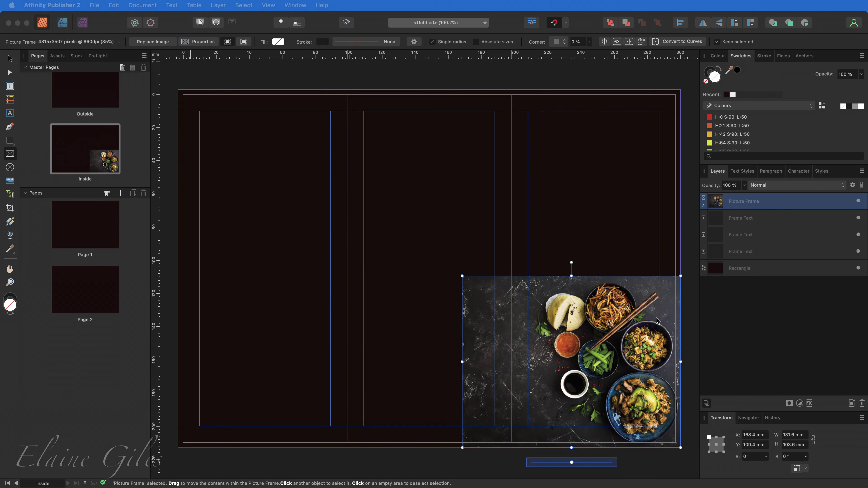
click(695, 318)
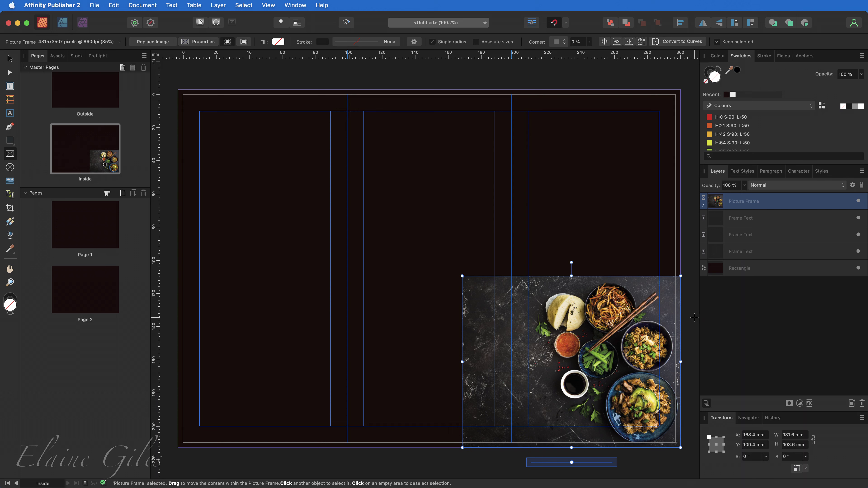
click(694, 318)
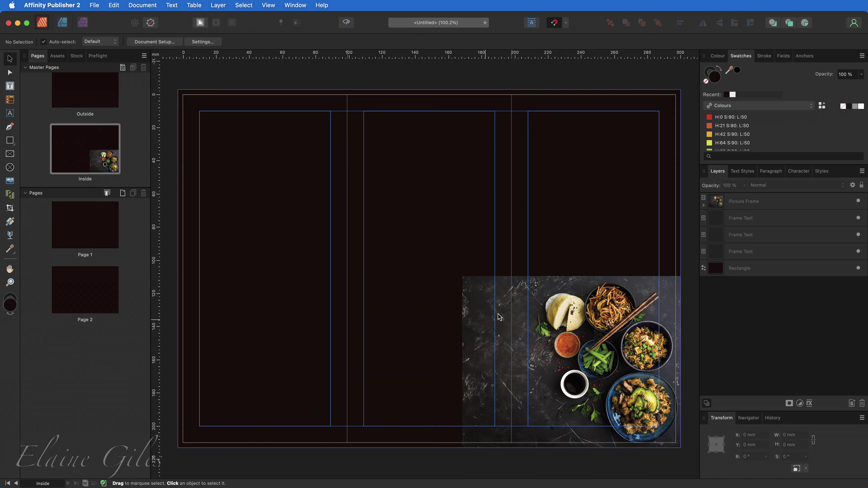
Try horizontal and vertical linear transparency gradients on the food image inside the picture frame, and undo them
click(704, 206)
click(765, 220)
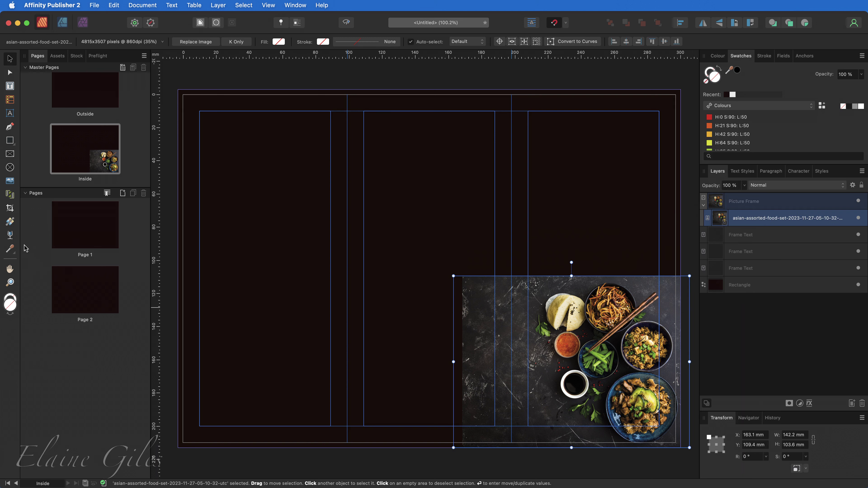
click(10, 236)
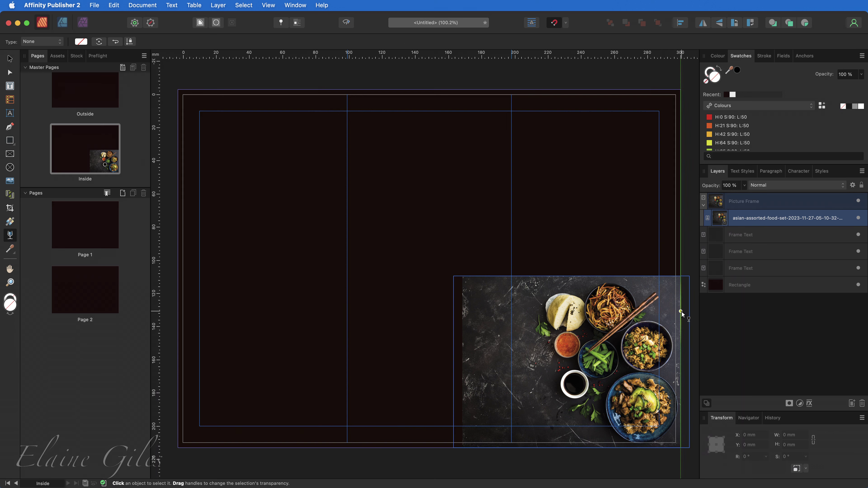
drag(682, 311, 476, 316)
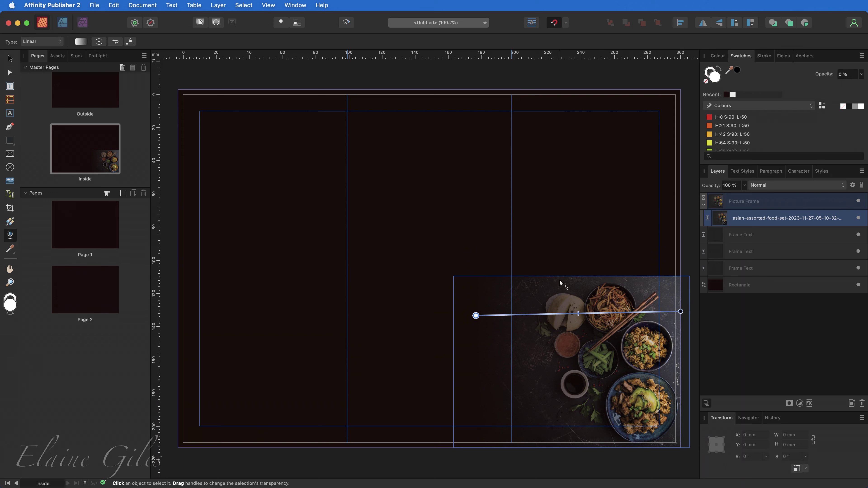
drag(559, 276, 561, 426)
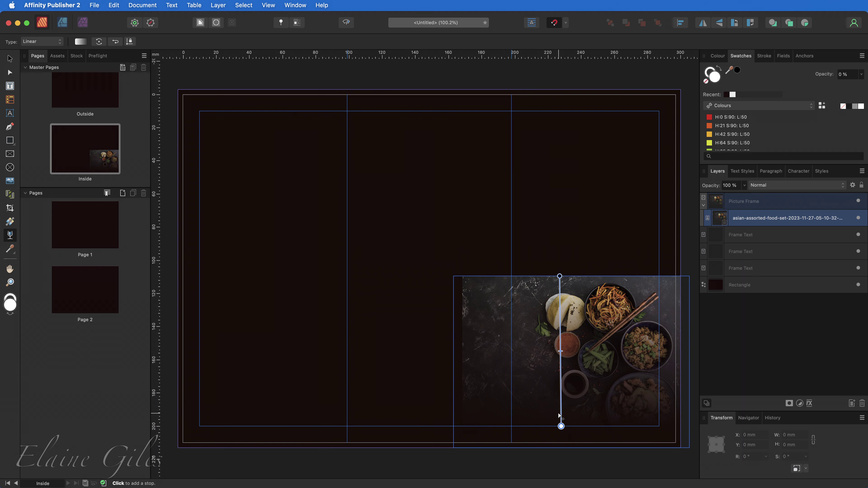
key(super+z)
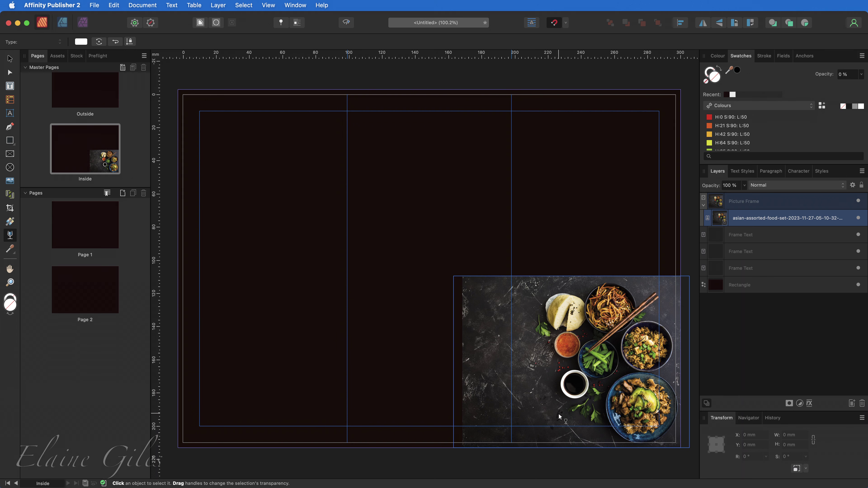
key(v)
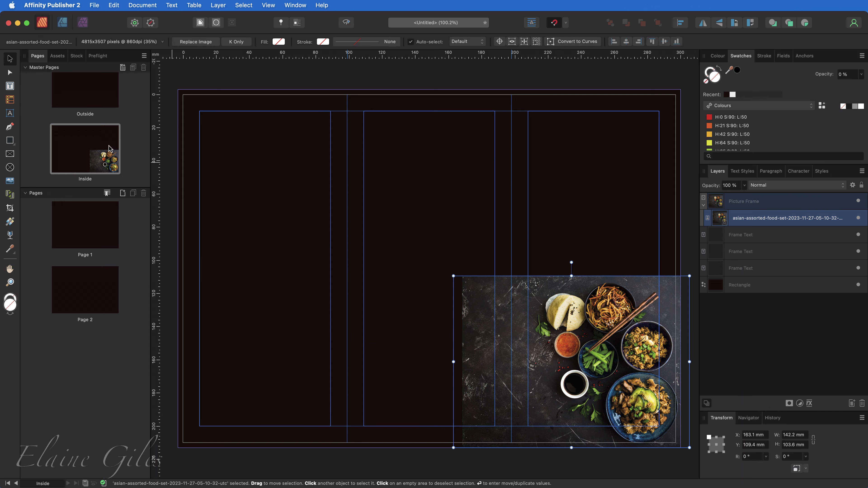
Draw a rectangle about 132 × 36 mm across the picture's top edge, layered just above the left panel's text frame
click(301, 270)
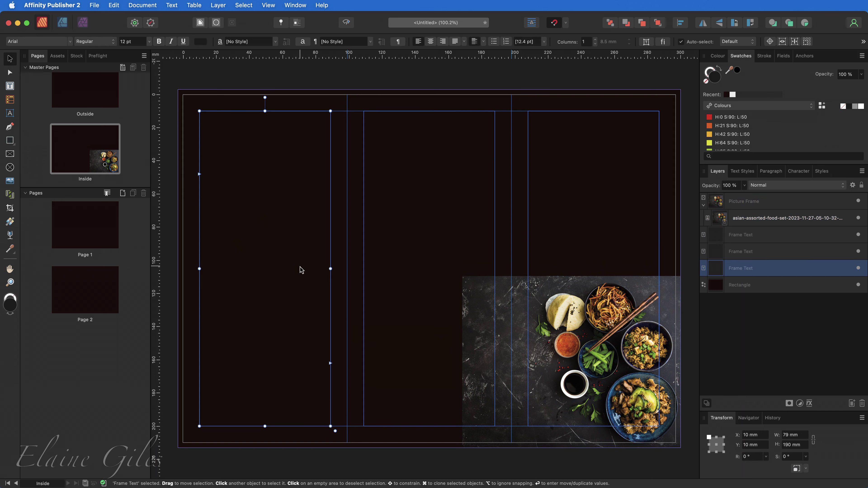
click(10, 141)
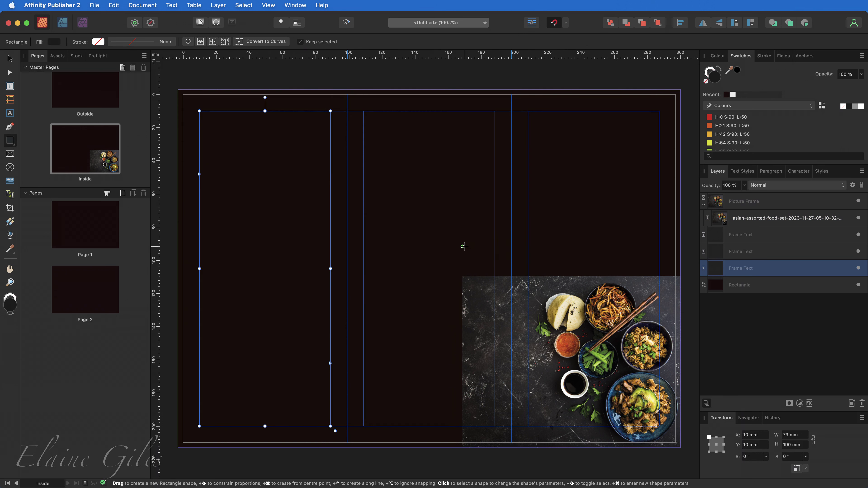
drag(463, 246, 680, 305)
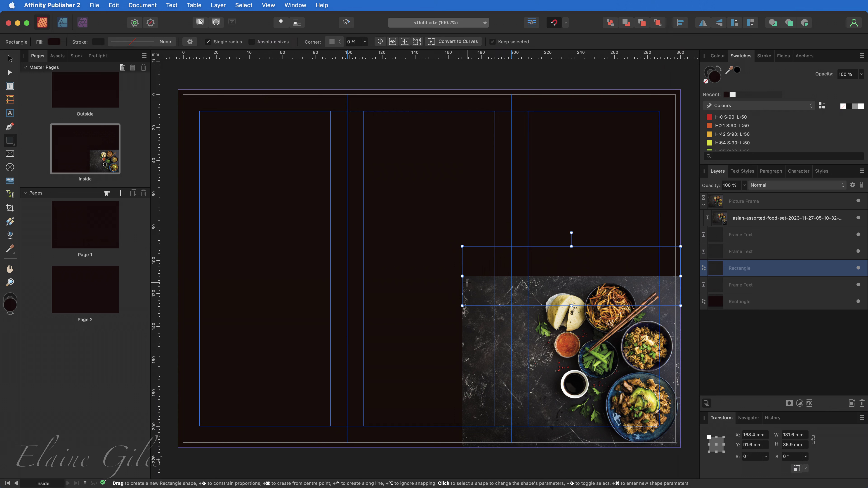
Give the rectangle a linear fill gradient running from its upper to its lower edge, and move it above the picture frame in the layer order
click(10, 222)
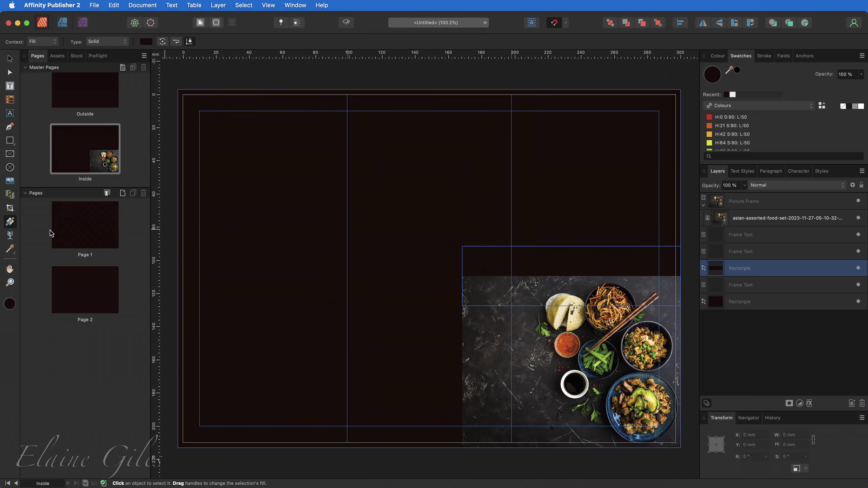
drag(530, 247, 530, 305)
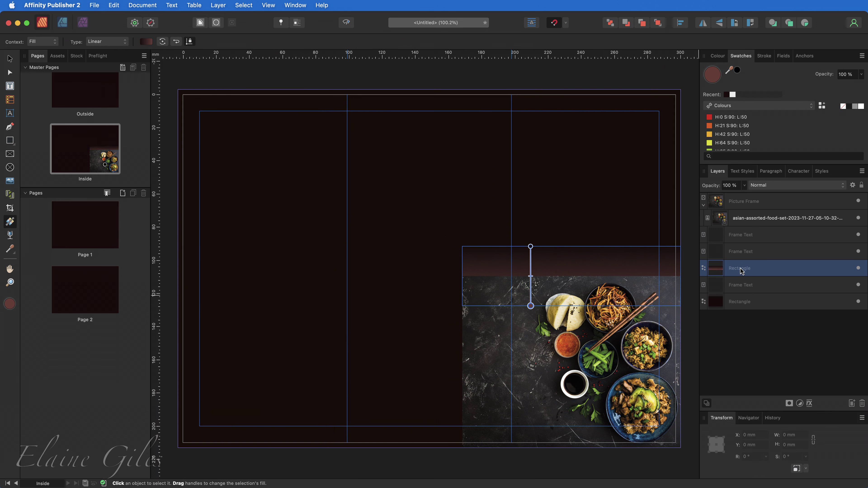
drag(739, 268, 742, 196)
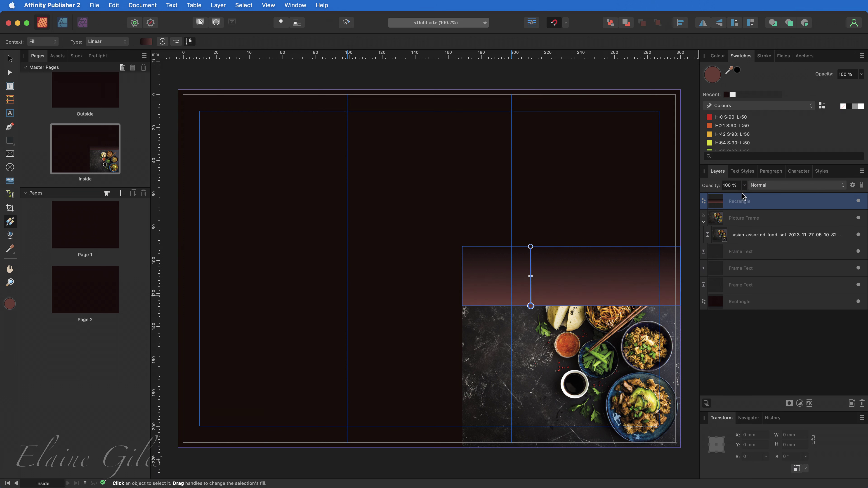
click(704, 221)
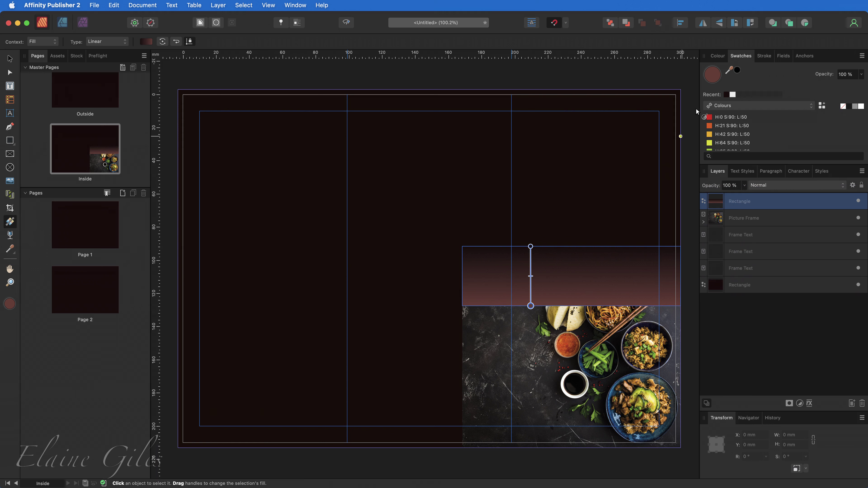
Set the gradient's lower stop to colour 190907 at 0% opacity, and deselect the rectangle
double_click(708, 78)
click(798, 125)
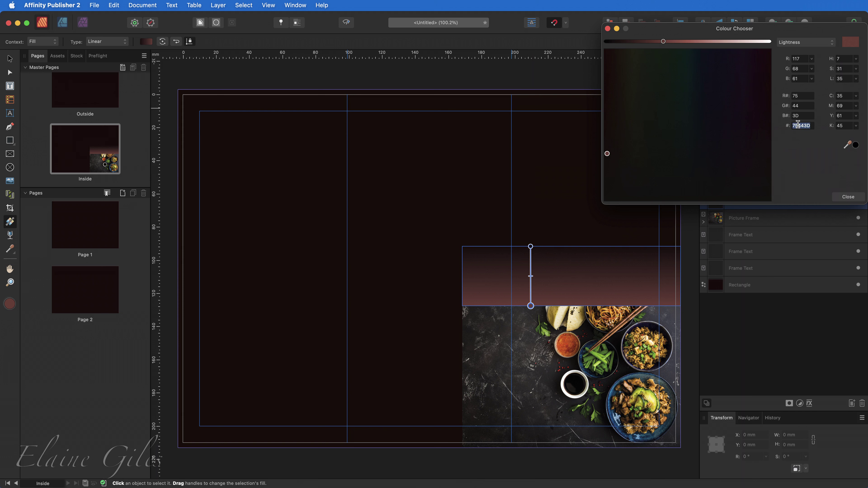
text(190907)
key(Return)
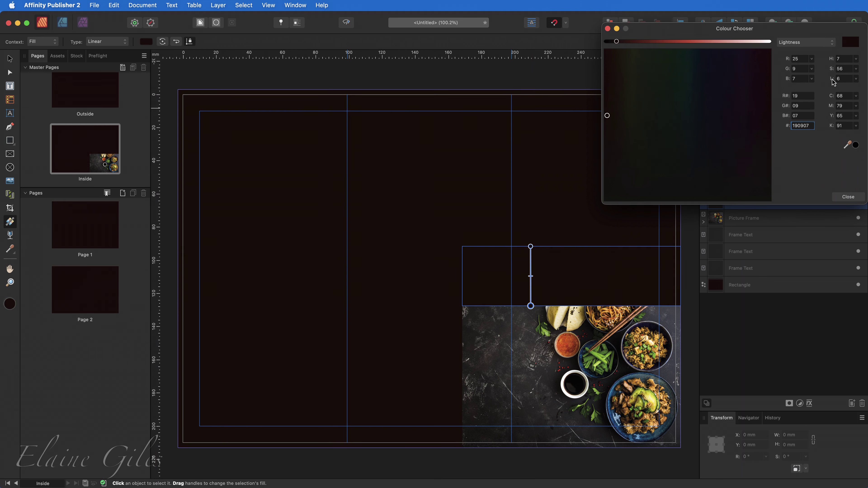
click(846, 198)
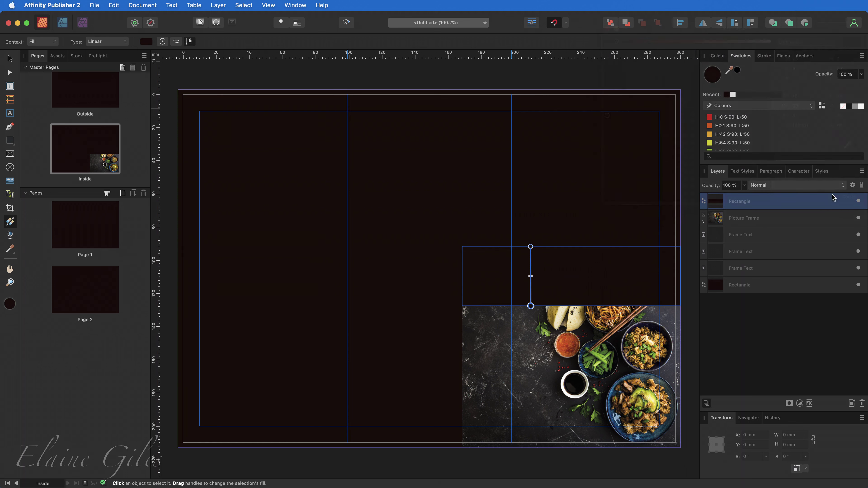
click(861, 74)
drag(860, 86, 765, 96)
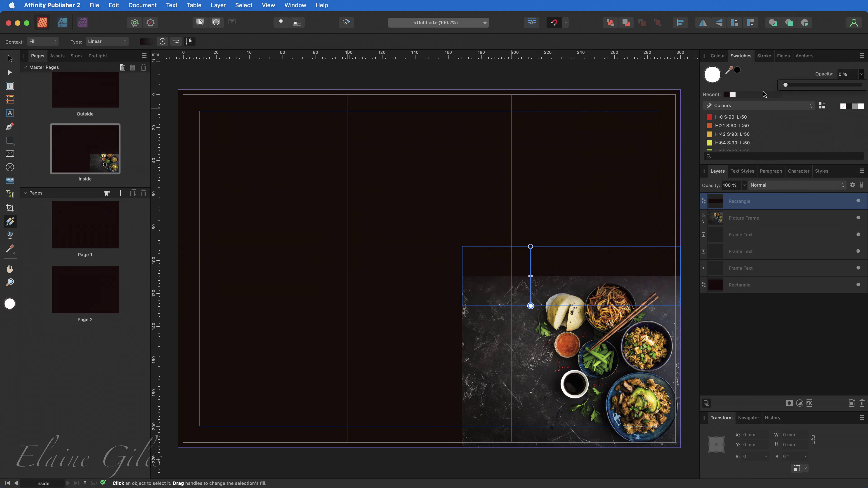
click(609, 260)
key(v)
key(super+d)
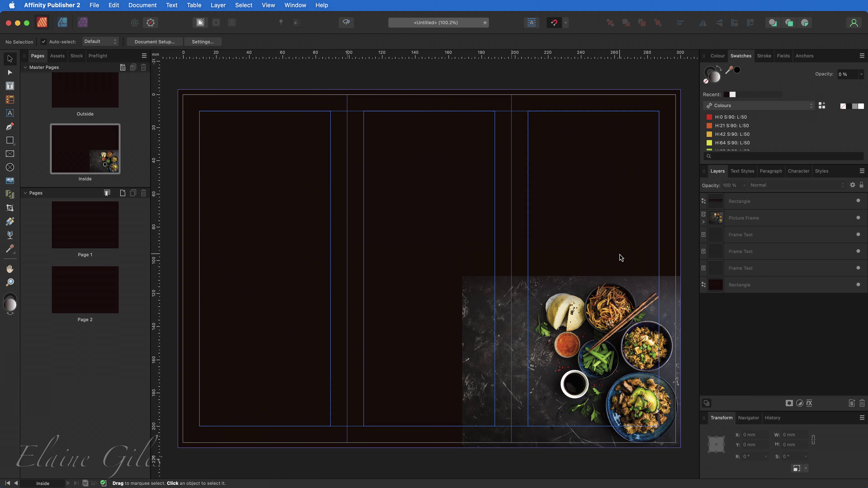
Move the gradient rectangle down over the food picture's top edge to about Y 107 mm and extend its height to about 54 mm
drag(621, 251, 625, 282)
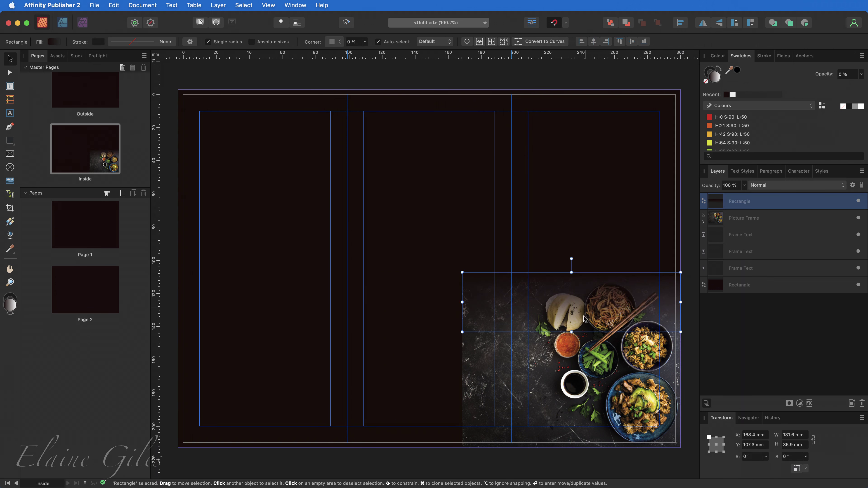
drag(572, 332, 573, 361)
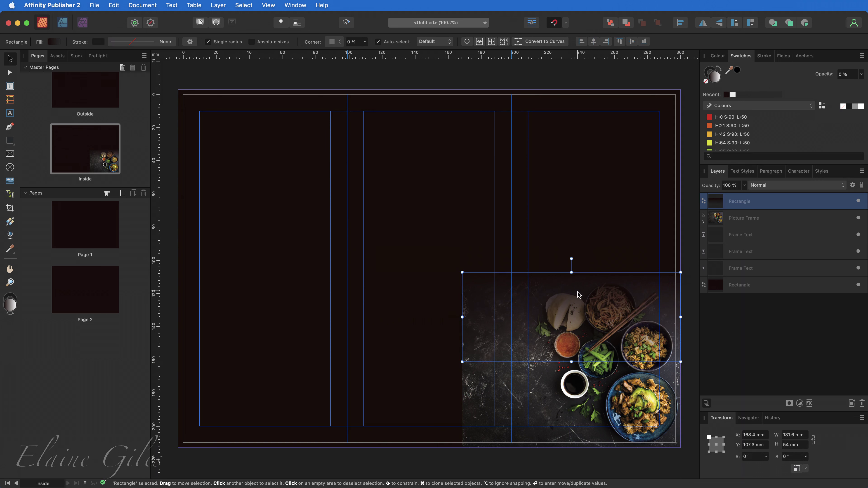
drag(582, 287, 581, 288)
click(689, 229)
click(580, 284)
click(692, 284)
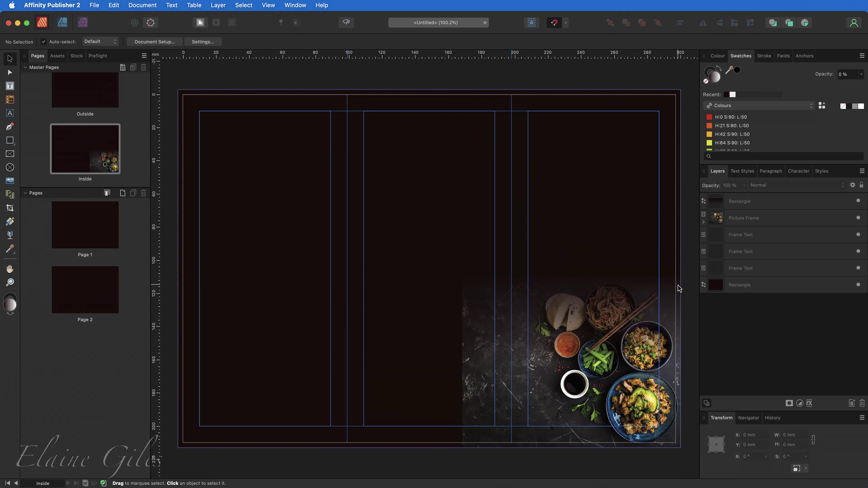
Place a copy of the gradient rectangle, rotated 90°, along the picture's left edge and shorten it to about 108 mm
click(574, 274)
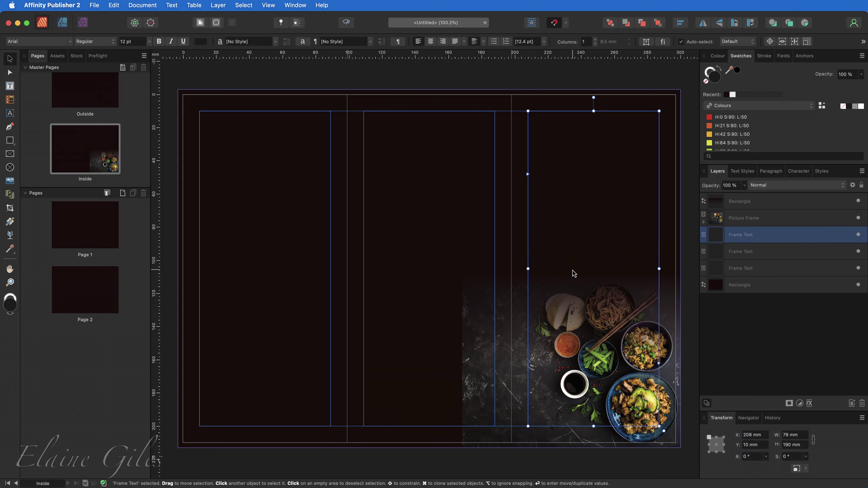
click(518, 281)
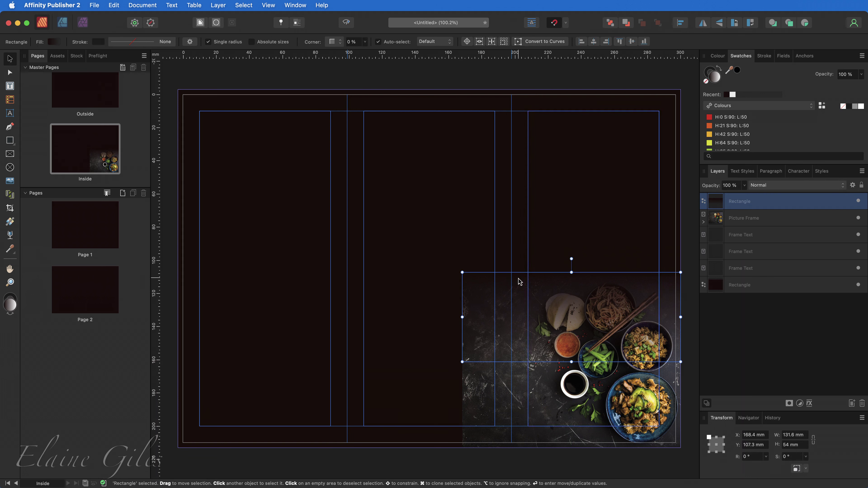
drag(518, 282, 467, 227)
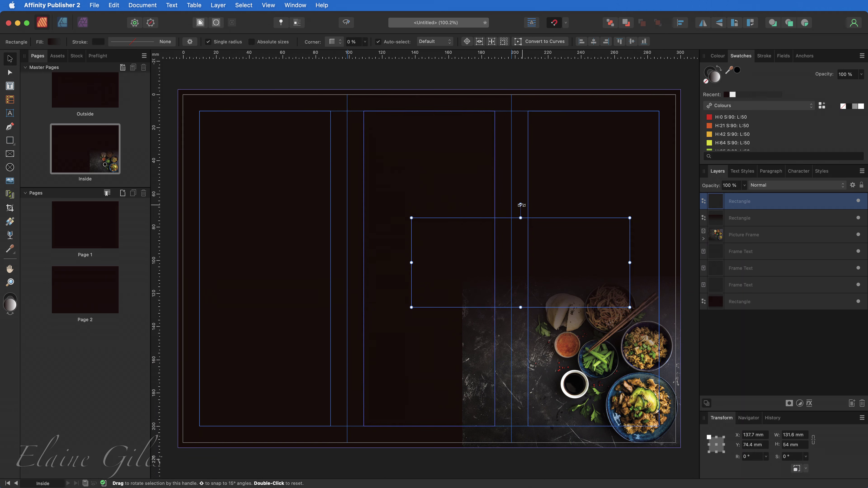
drag(521, 205, 448, 264)
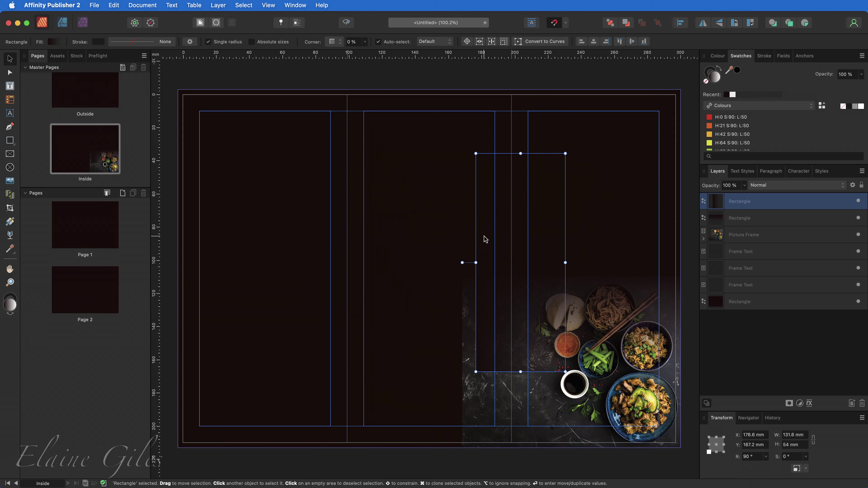
drag(483, 231, 471, 304)
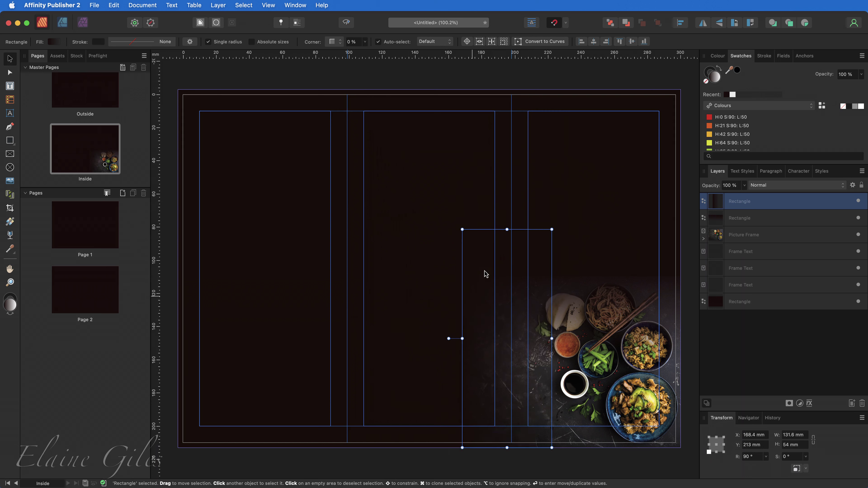
drag(508, 230, 460, 269)
click(689, 259)
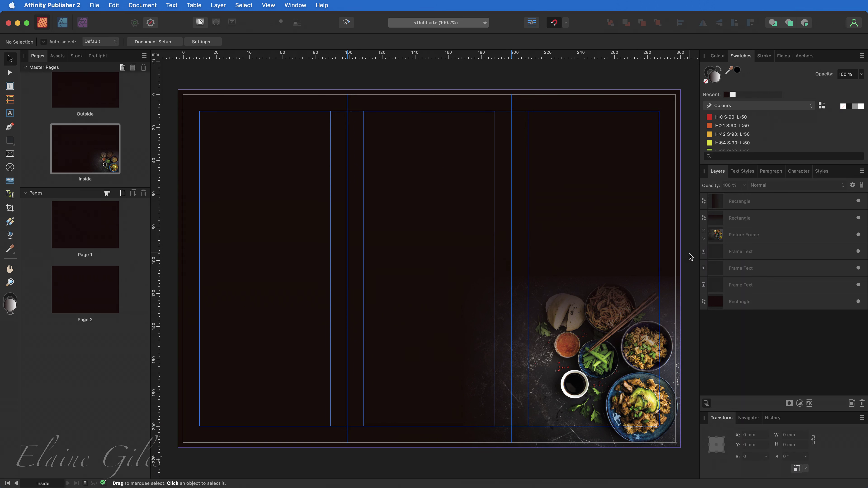
Widen the rotated gradient rectangle rightward across the food picture to about 92.5 mm
click(482, 344)
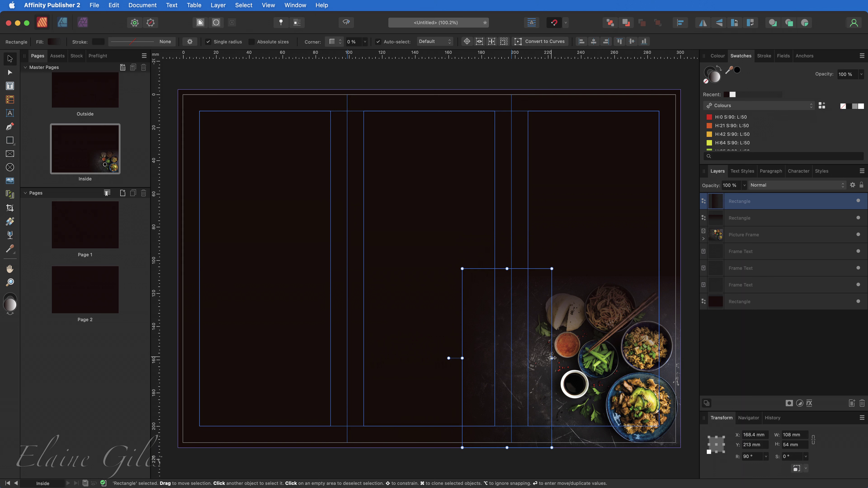
drag(553, 359, 616, 359)
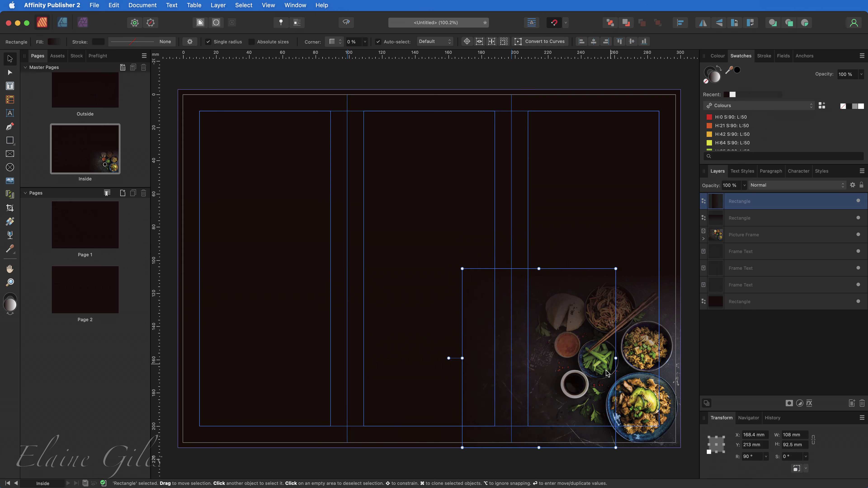
click(685, 313)
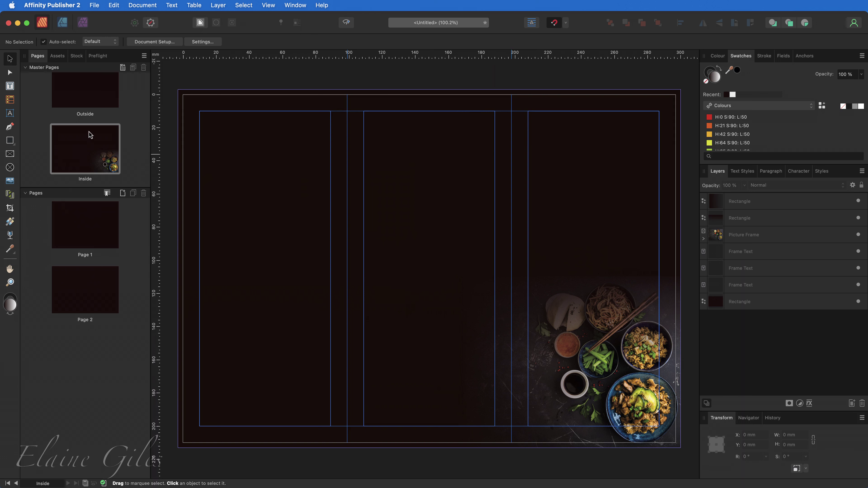
Open Page 1 for editing and apply the Inside master to Page 2
click(83, 225)
double_click(83, 224)
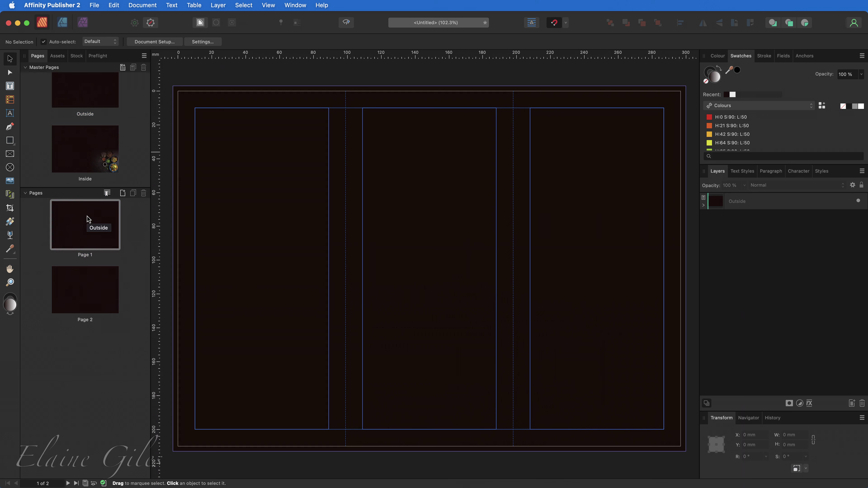
drag(85, 152, 87, 289)
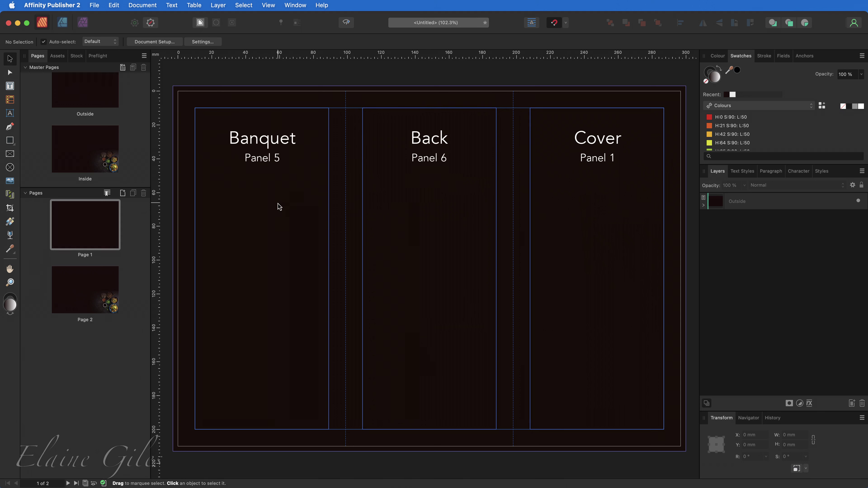
On Page 1, draw a picture frame about 201 × 216 mm over the middle and right panels to the bleed, and fill it with the food-table photo, keeping images embedded
click(10, 154)
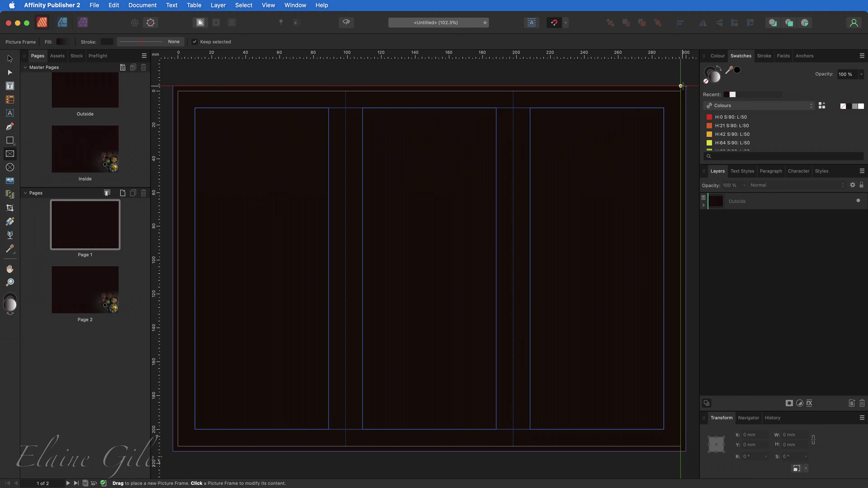
drag(686, 85, 345, 451)
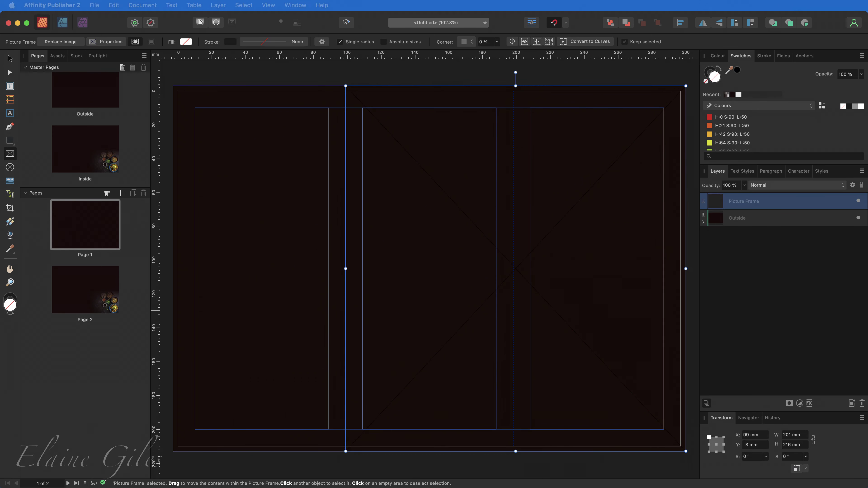
drag(249, 209, 568, 215)
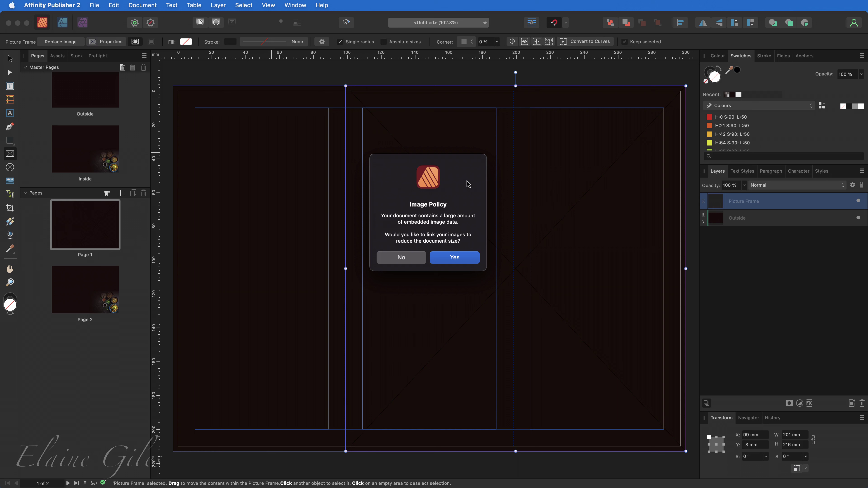
click(402, 258)
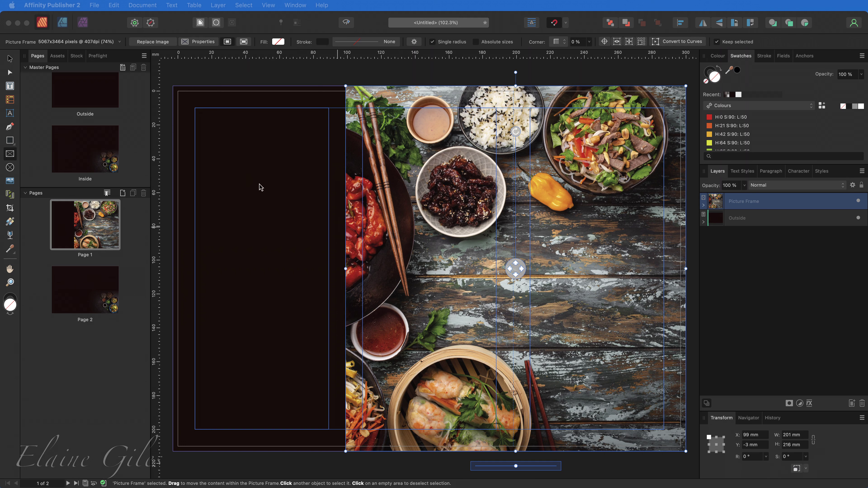
Place the Dragon's Delight asset across the middle of the cover panel and the Address asset near the bottom of the back panel
click(57, 56)
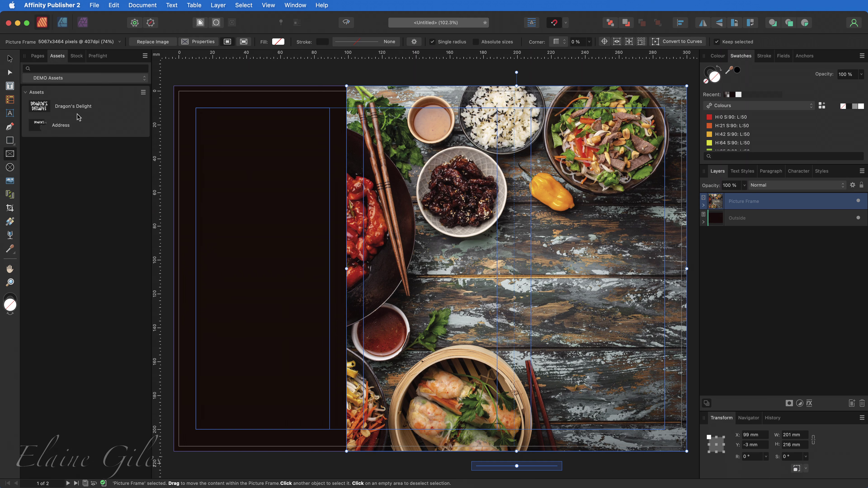
drag(73, 108, 603, 274)
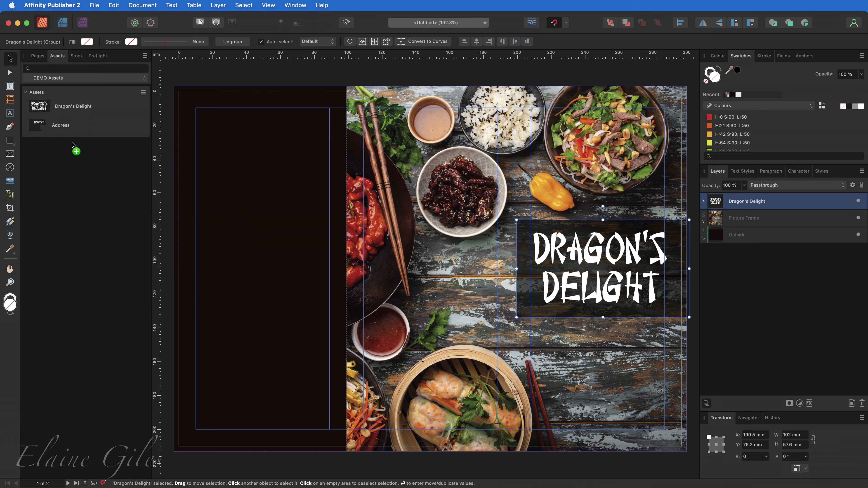
drag(73, 144, 430, 399)
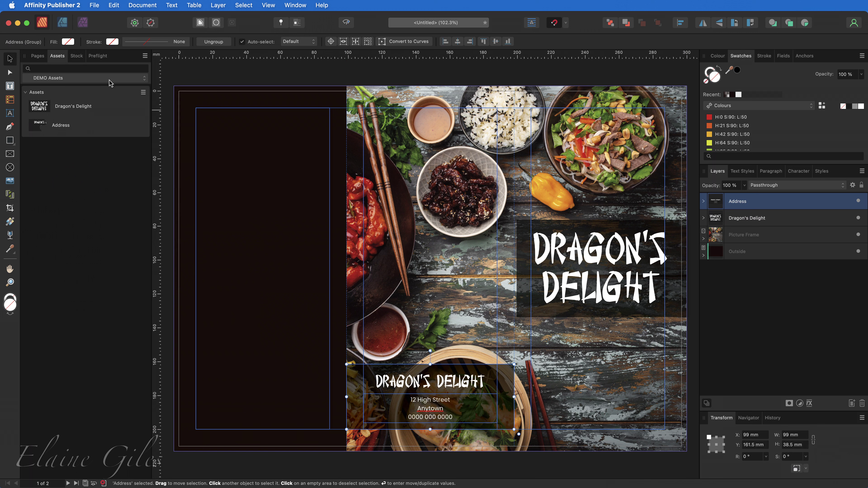
click(40, 58)
click(241, 186)
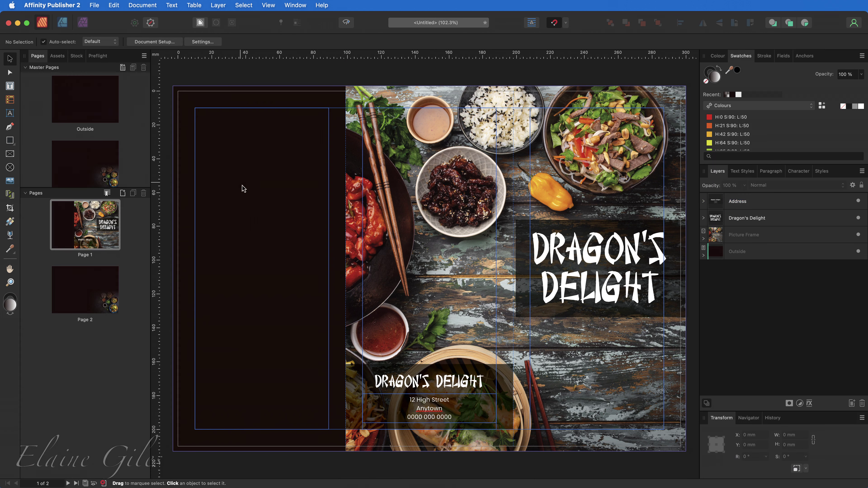
Paste the banquet menu text into the left panel's text frame on Page 1, and show the text styles
click(244, 190)
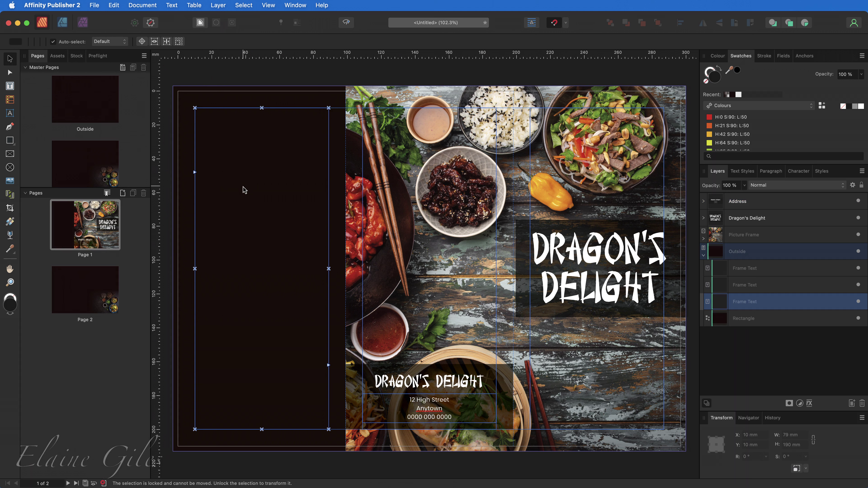
double_click(244, 187)
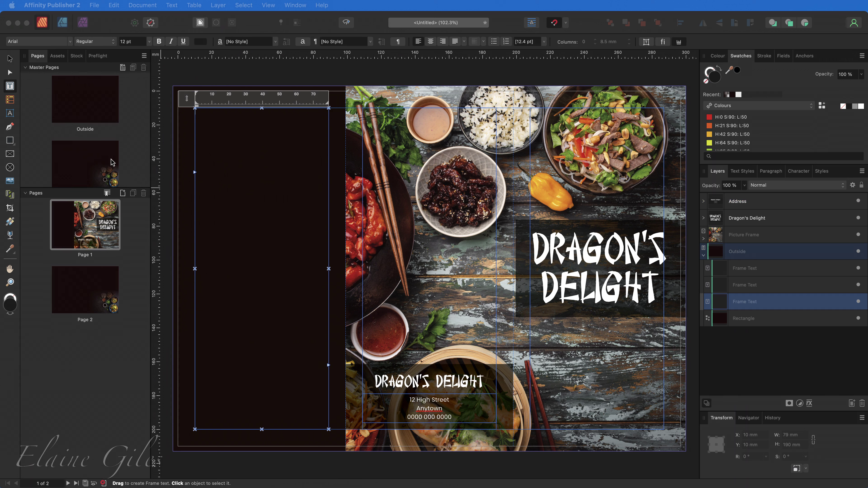
click(226, 136)
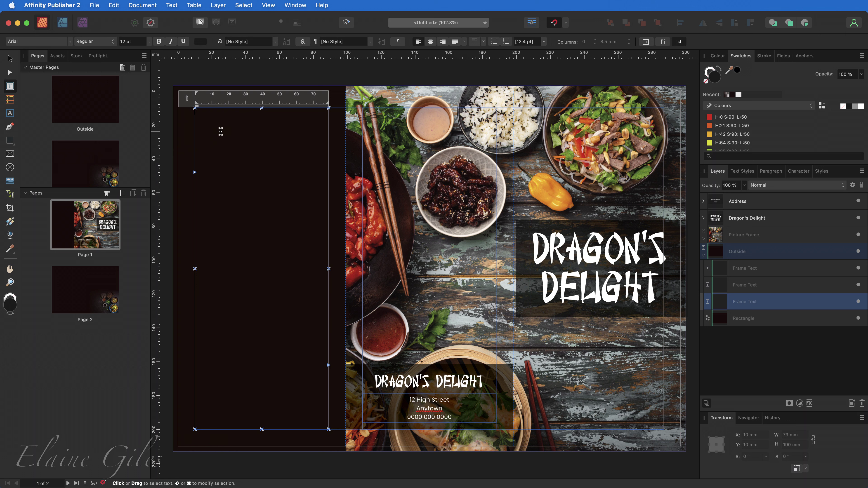
key(super+v)
click(743, 172)
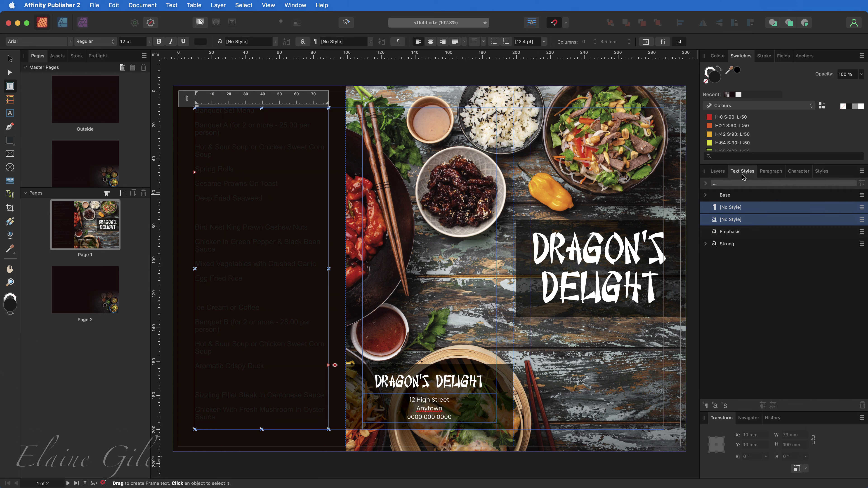
Import all text styles from the Styles document in the 1. Styles folder, replacing conflicting existing styles, and expand the Base group
click(862, 171)
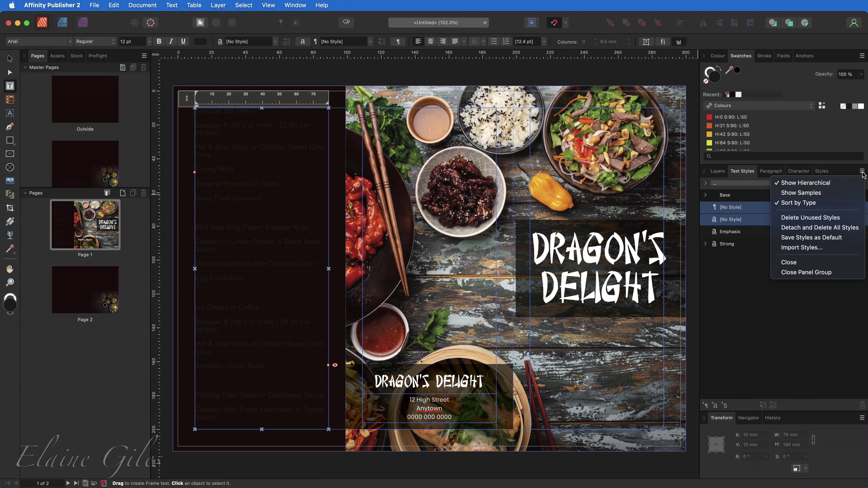
click(832, 249)
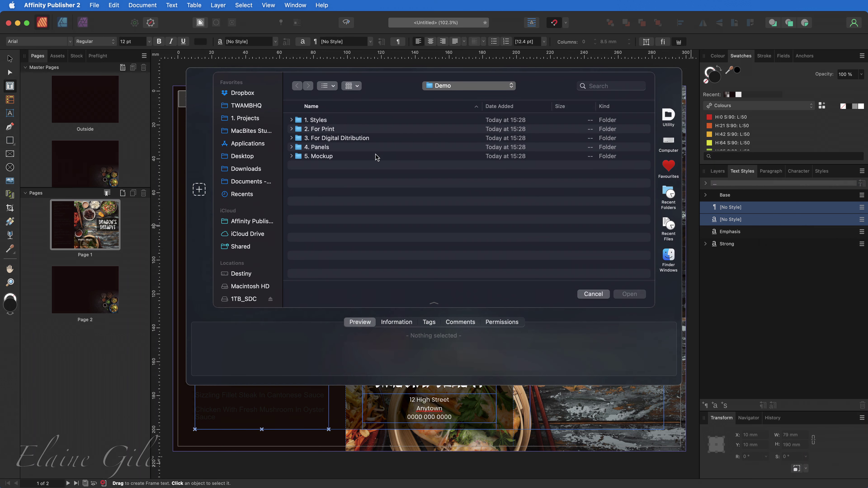
double_click(319, 124)
click(318, 125)
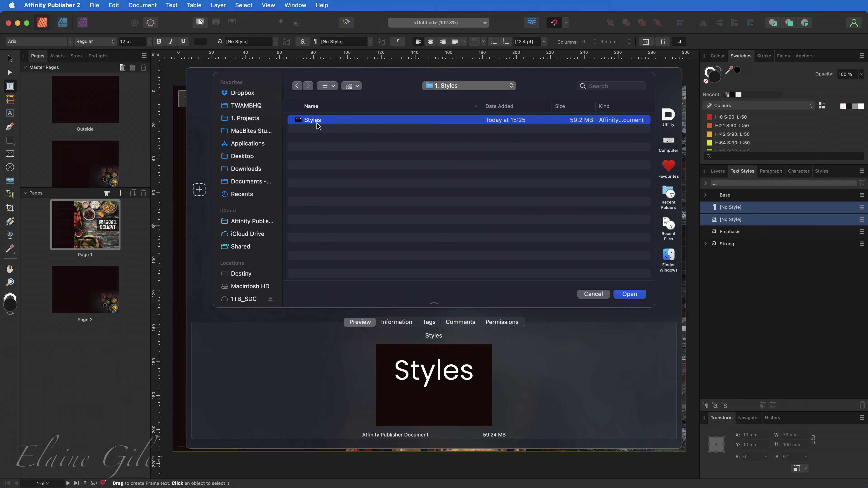
click(641, 296)
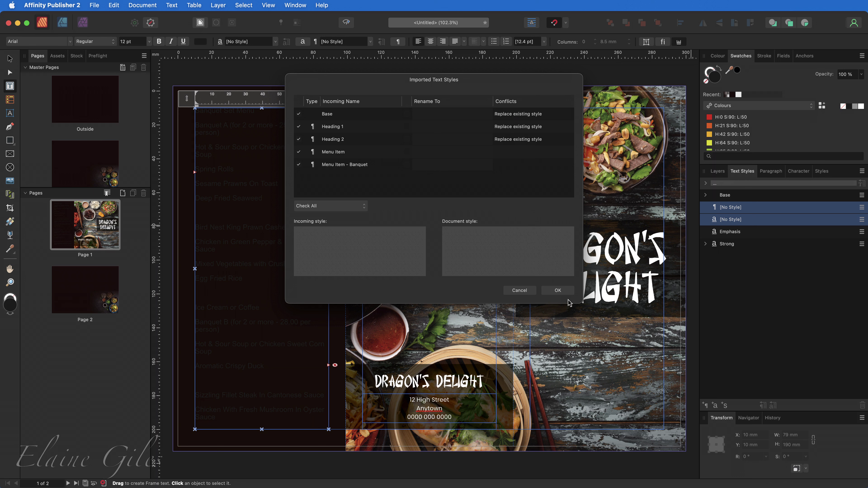
click(566, 292)
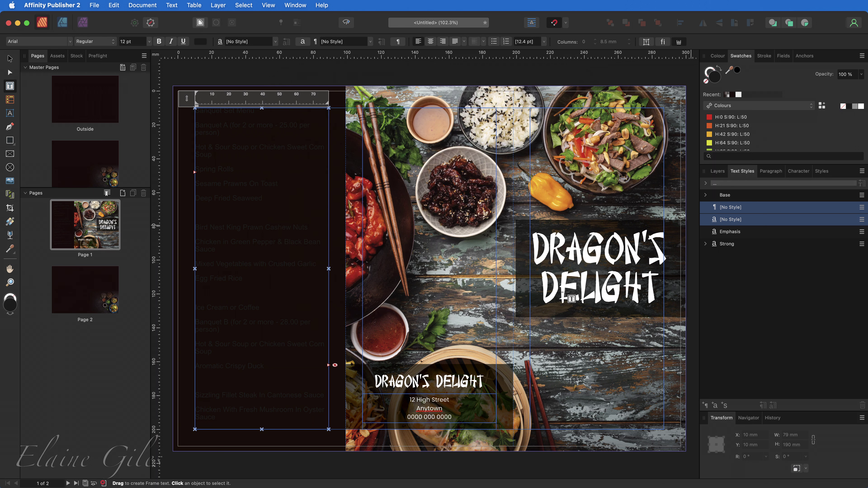
click(705, 195)
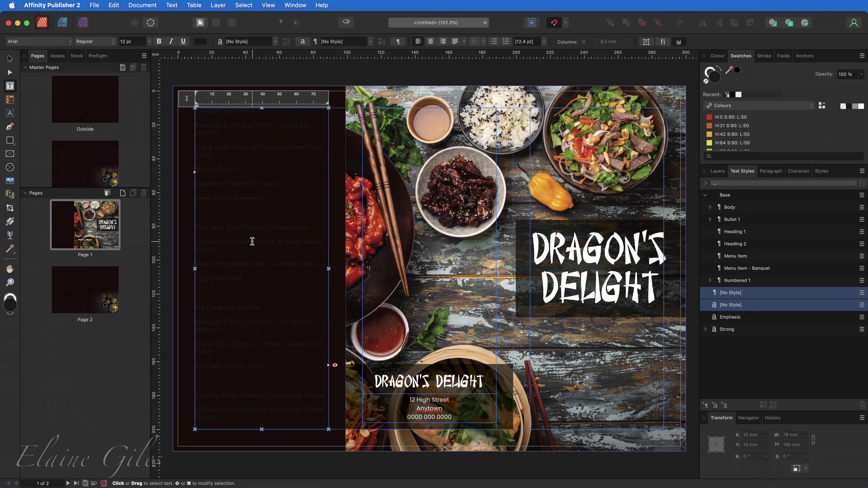
Apply the Menu Item - Banquet style to all the banquet text on Page 1 and Heading 1 to the "Banquet Set Menu" title
key(super+a)
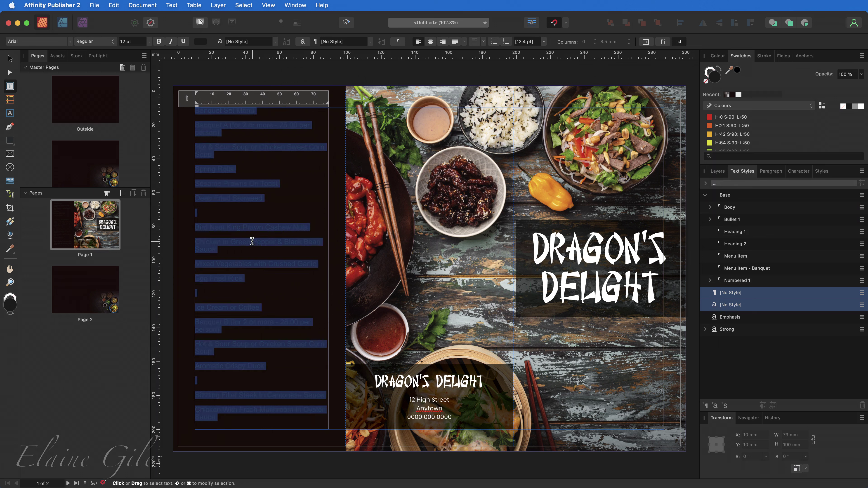
click(736, 269)
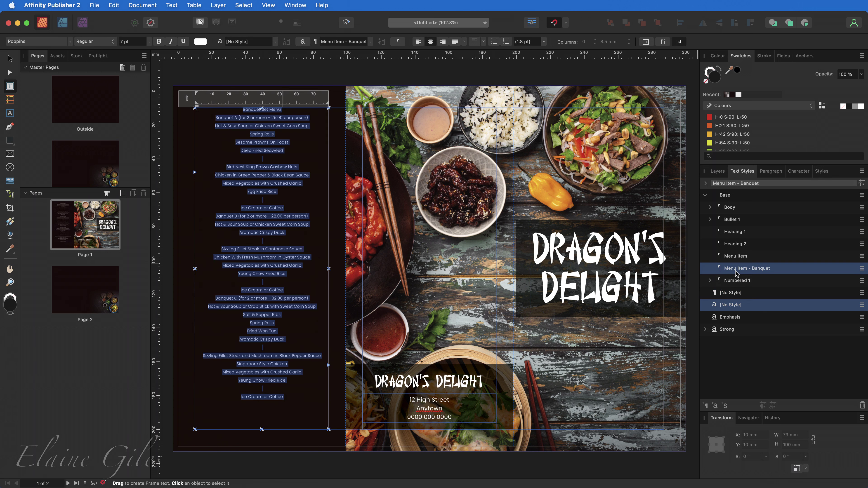
click(303, 311)
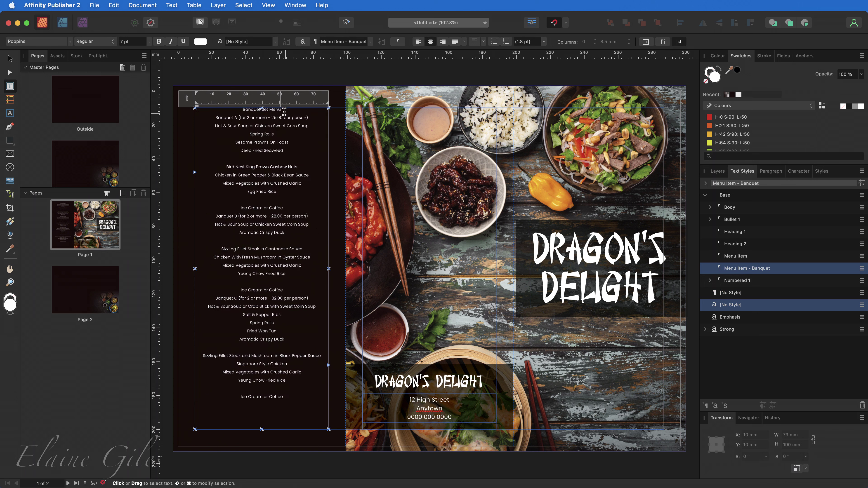
drag(283, 110, 242, 108)
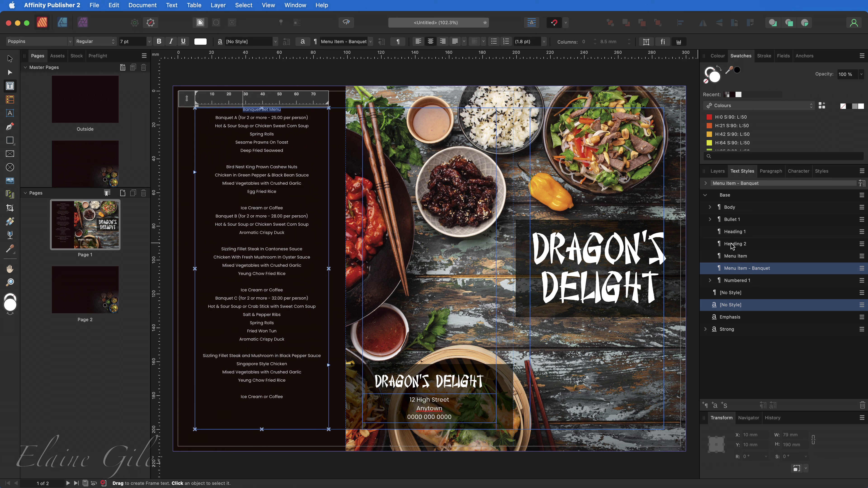
click(735, 236)
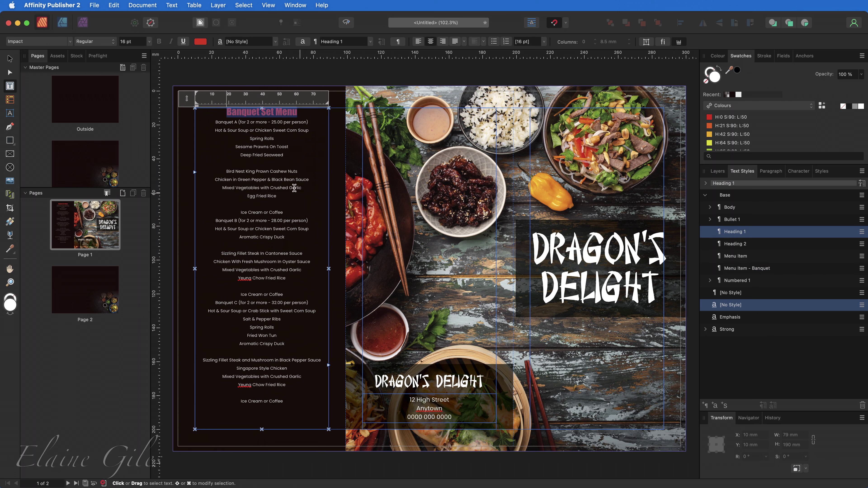
Apply the Heading 2 style to the Banquet A, Banquet B and Banquet C lines
drag(313, 123, 214, 122)
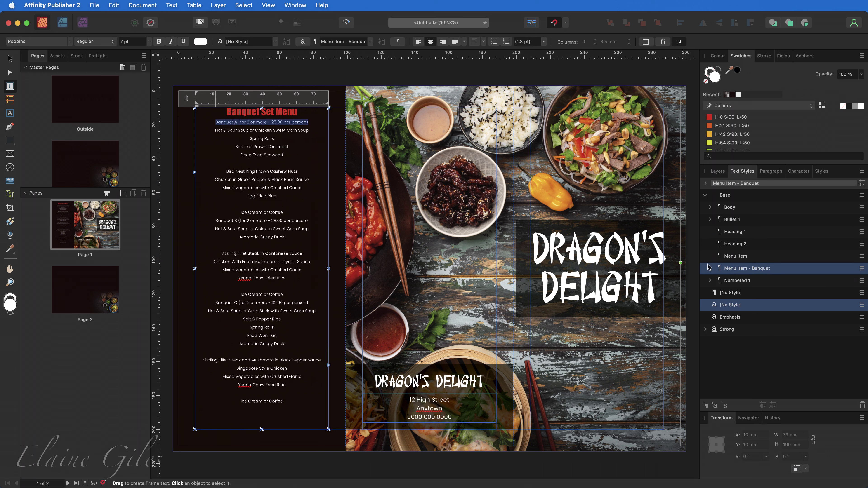
click(746, 246)
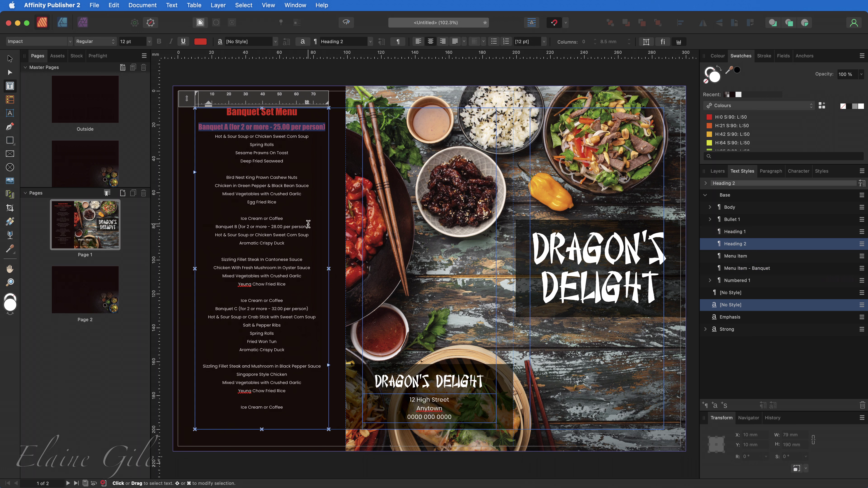
drag(309, 227, 214, 226)
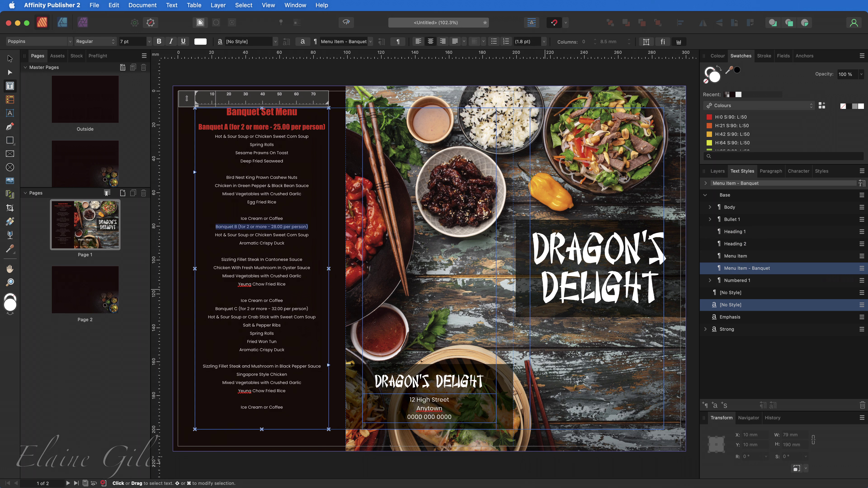
click(738, 245)
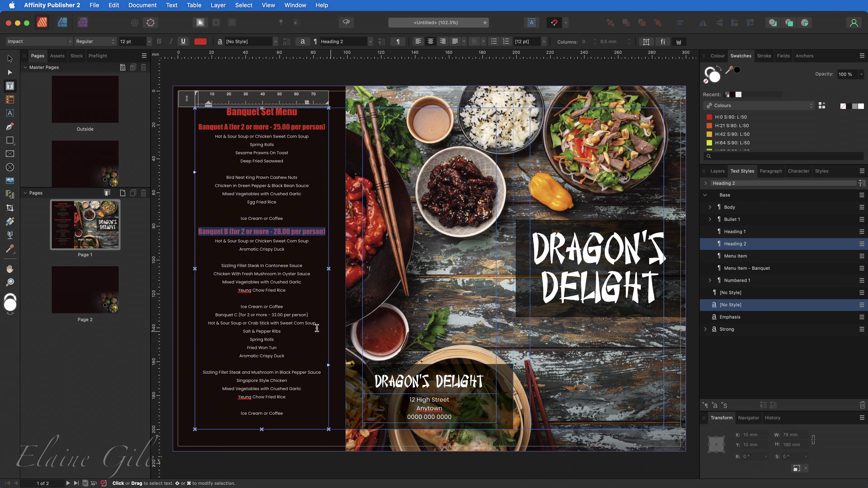
click(311, 315)
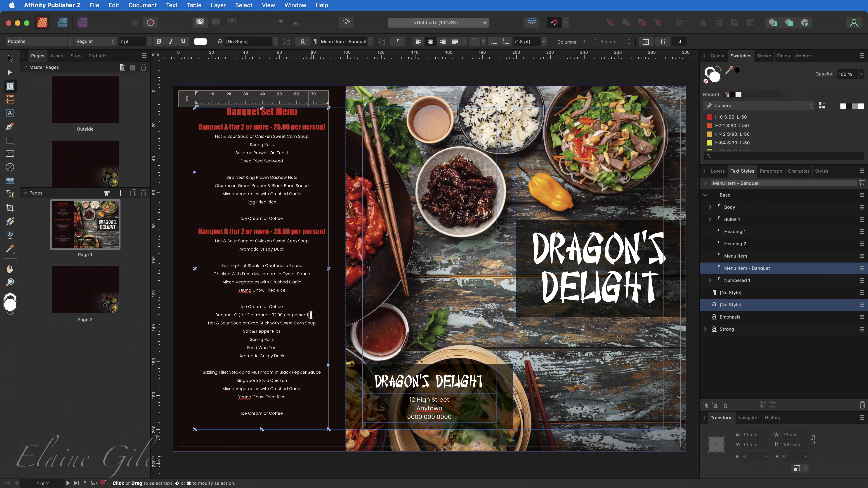
drag(311, 314, 214, 315)
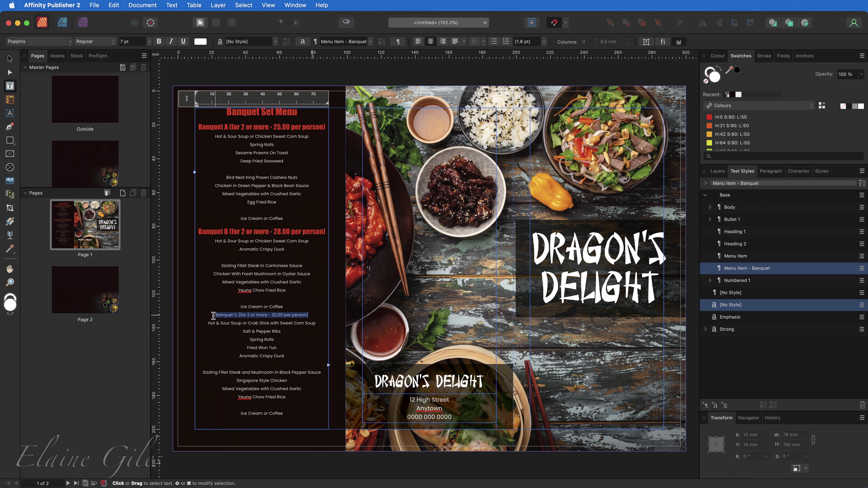
click(740, 245)
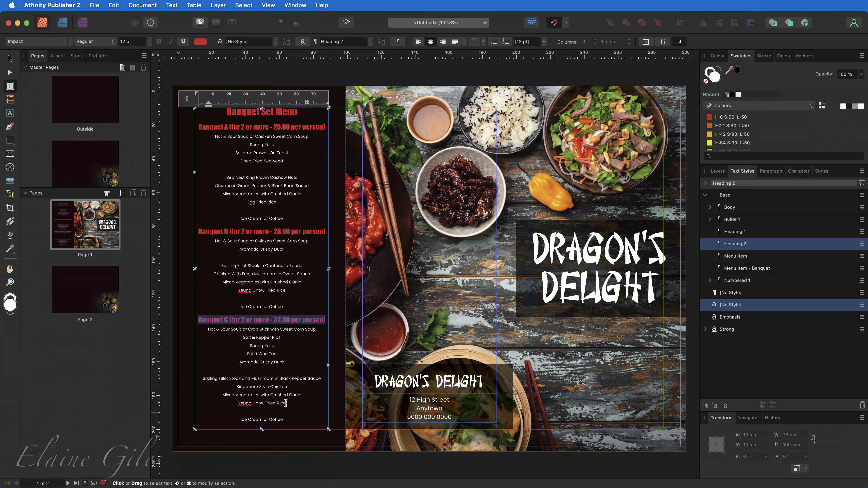
Paste the main menu text into the first panel's text frame on Page 2 and apply the Menu Item style to all of it
click(83, 290)
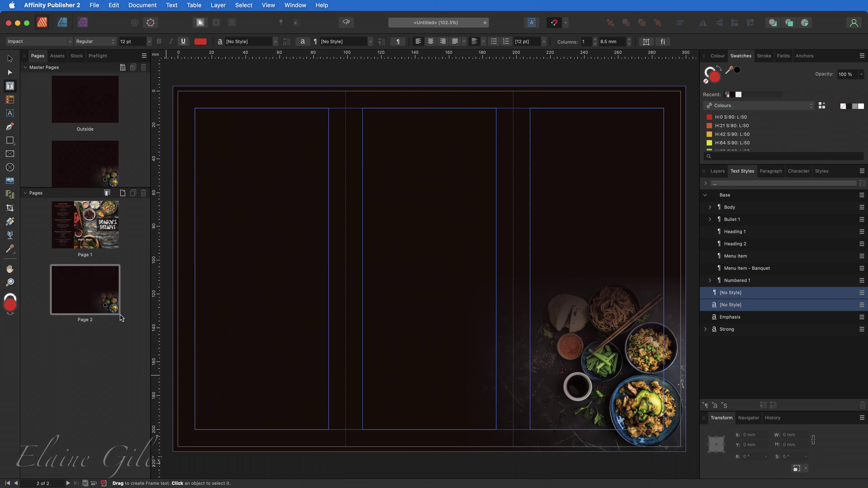
click(282, 230)
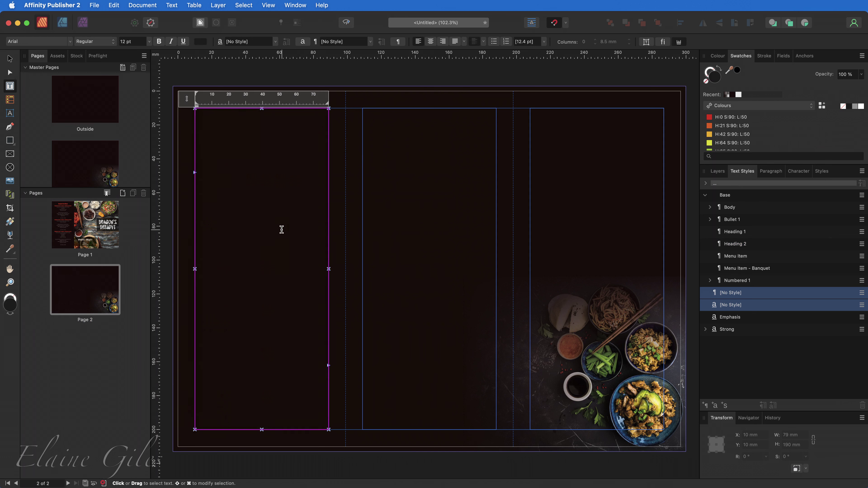
click(422, 246)
click(560, 229)
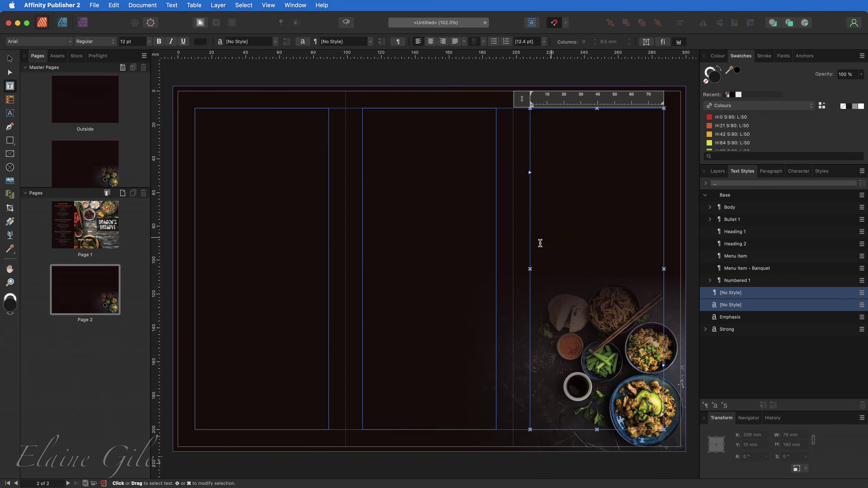
click(255, 222)
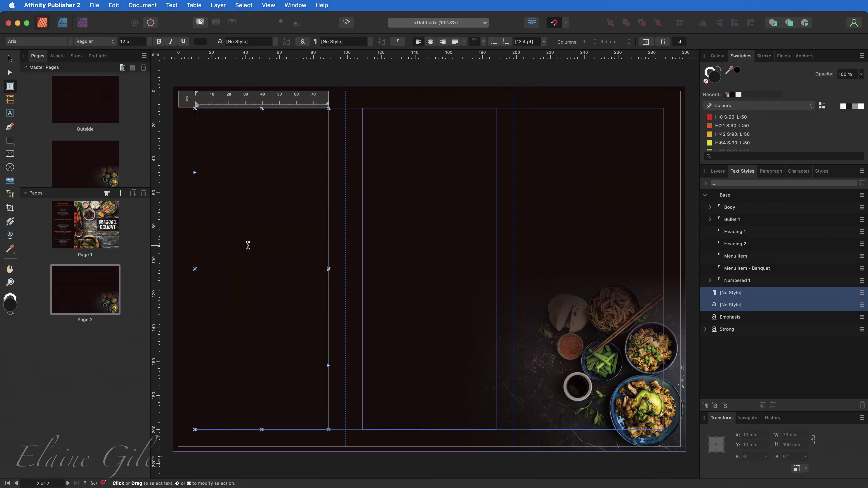
key(super+Tab)
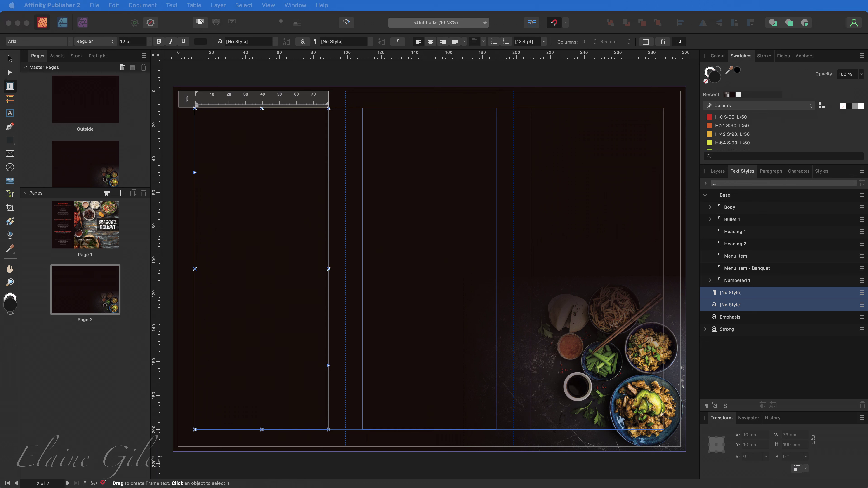
click(240, 145)
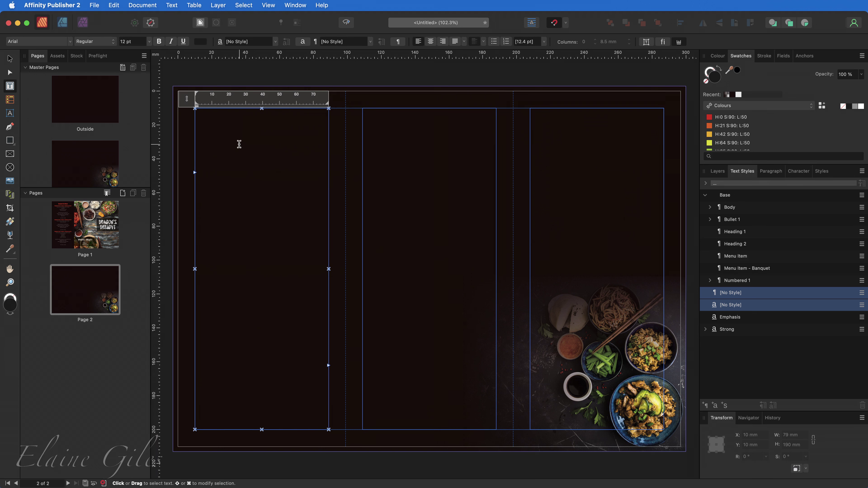
key(super+v)
key(super+a)
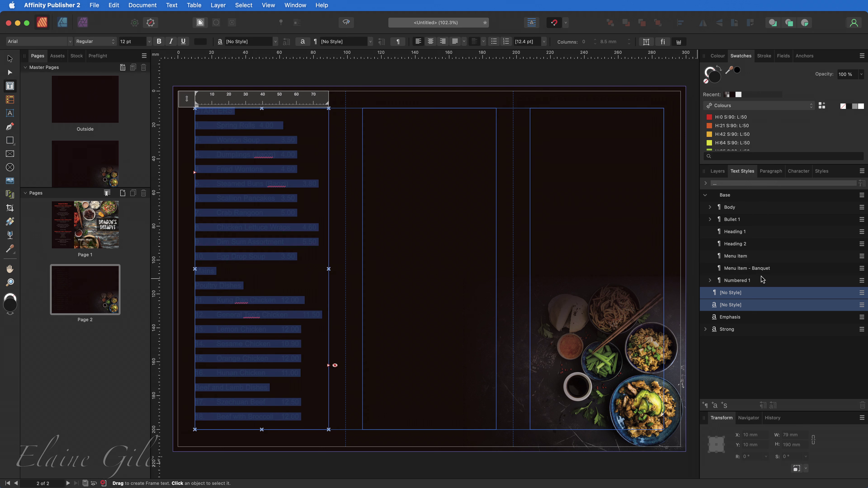
click(754, 257)
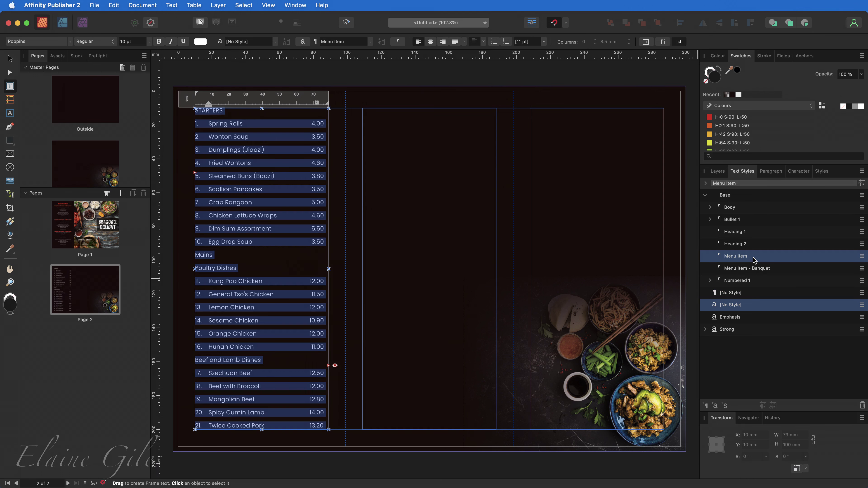
Apply Heading 1 to the "STARTERS" and "Mains" lines and Heading 2 to "Poultry Dishes" on Page 2
double_click(213, 110)
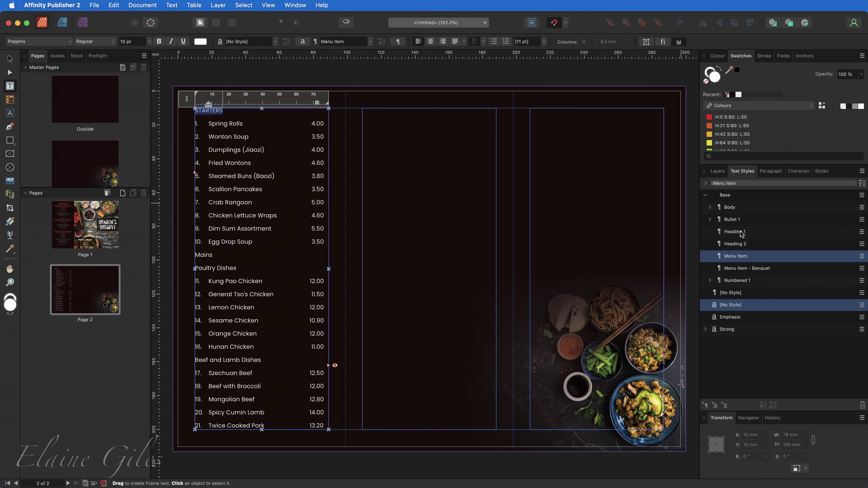
click(731, 232)
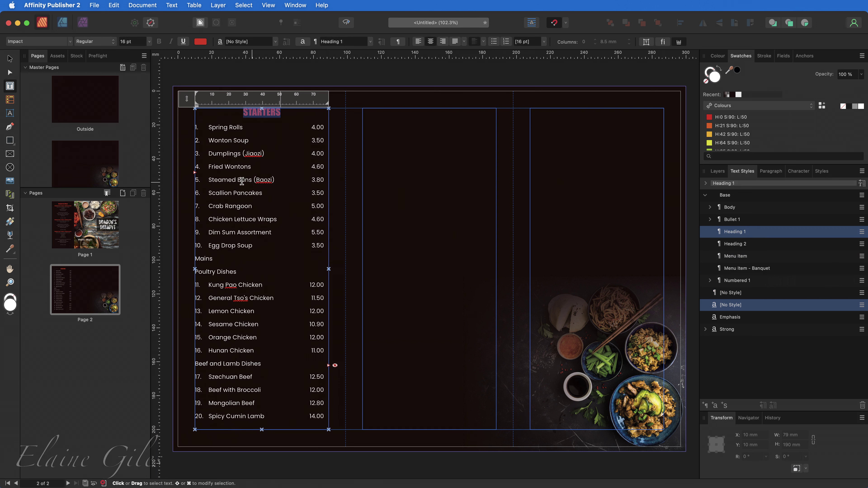
double_click(202, 259)
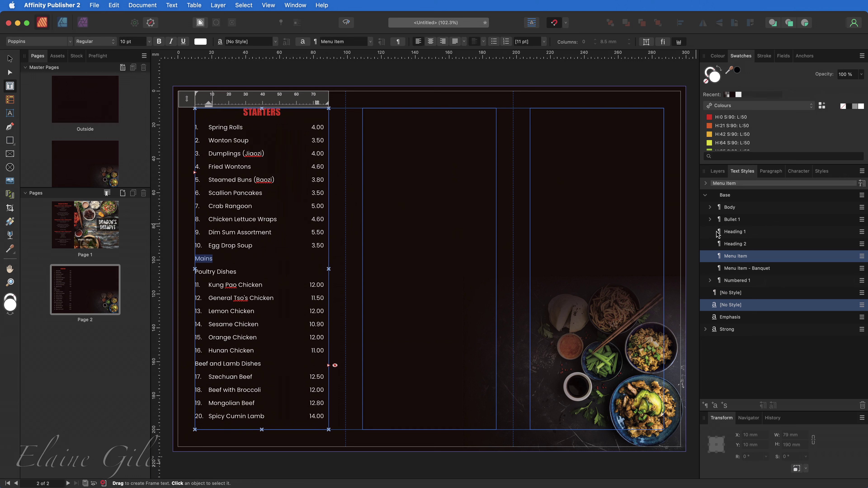
click(729, 235)
drag(238, 276, 191, 272)
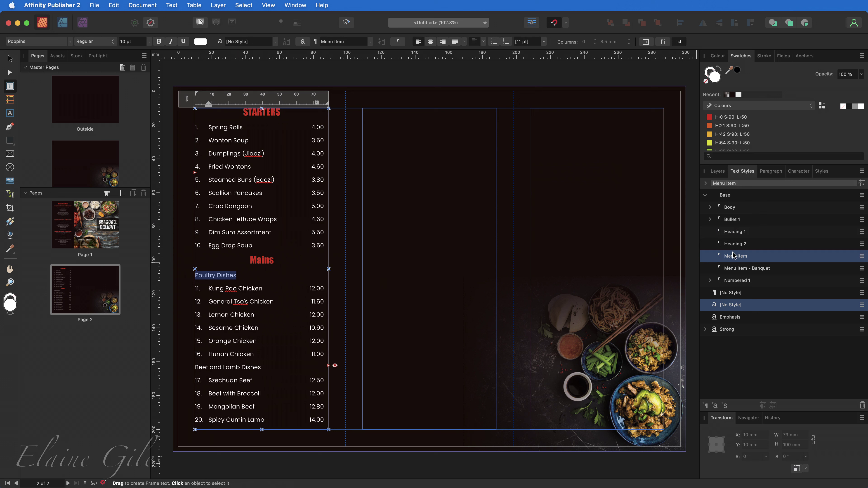
click(735, 245)
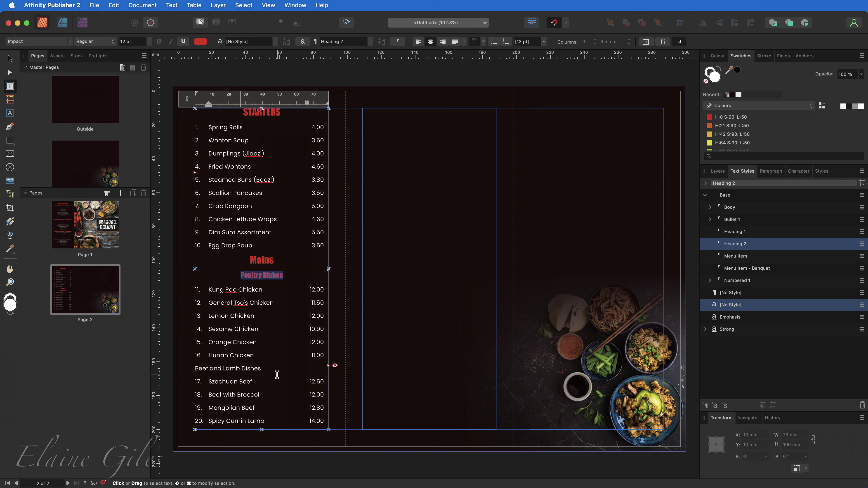
Flow the overflowing menu text from Page 2's first text frame into the middle panel's frame
click(336, 365)
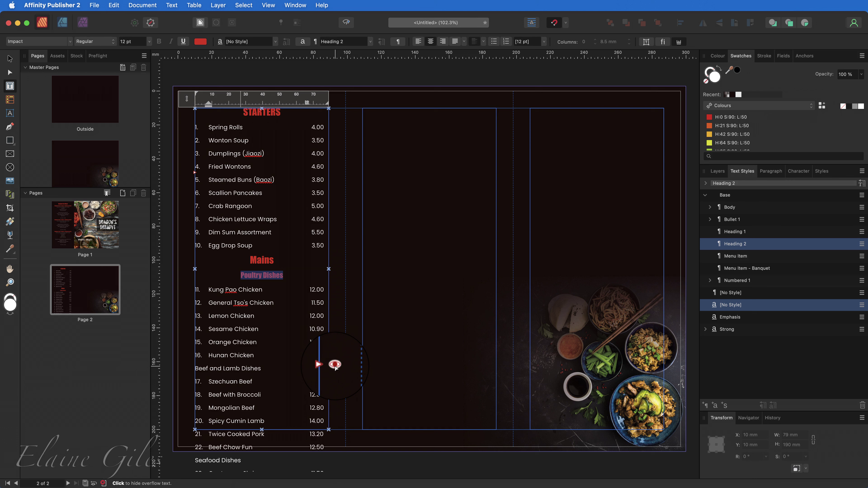
click(335, 366)
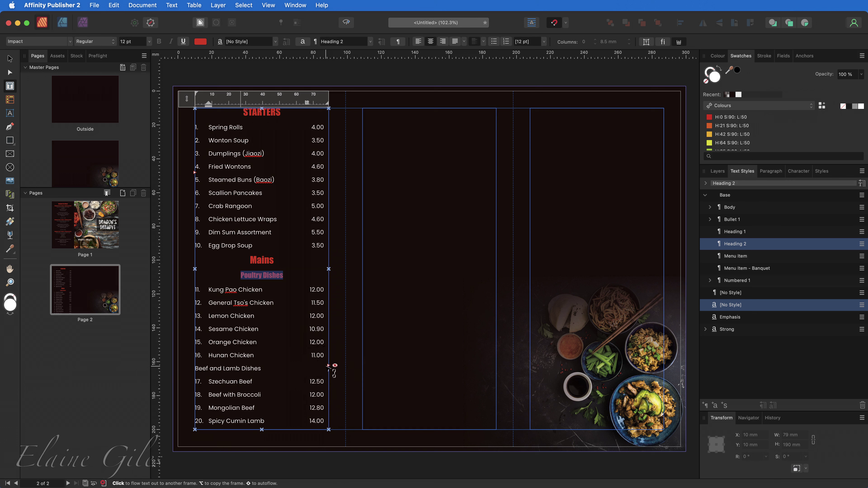
click(336, 365)
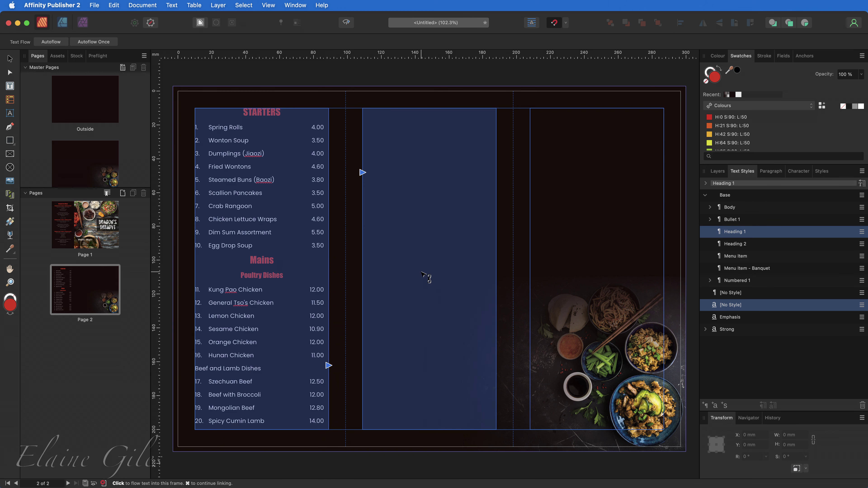
click(423, 273)
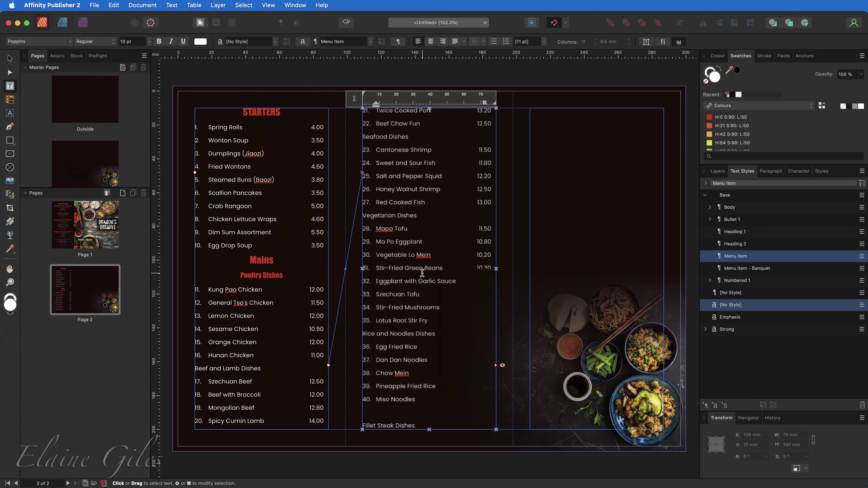
Flow the remaining menu text from the middle frame into the third panel's frame, and apply Heading 2 to "Beef and Lamb Dishes"
click(498, 366)
click(612, 217)
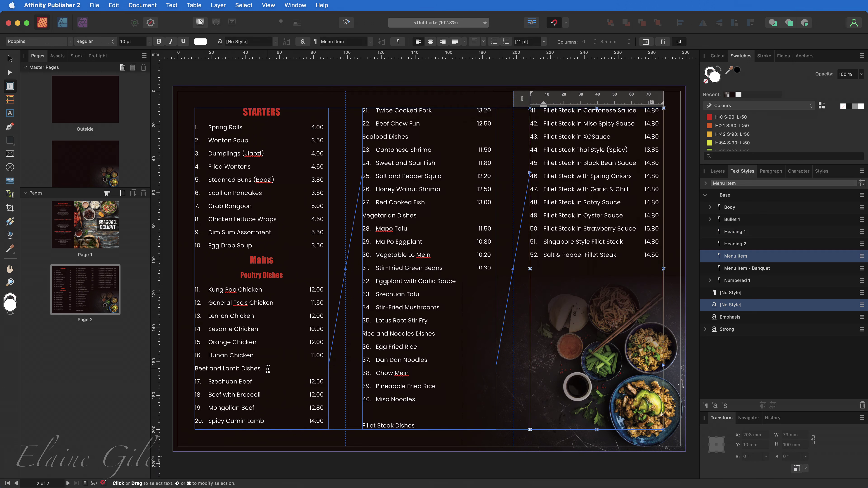
drag(263, 369, 193, 367)
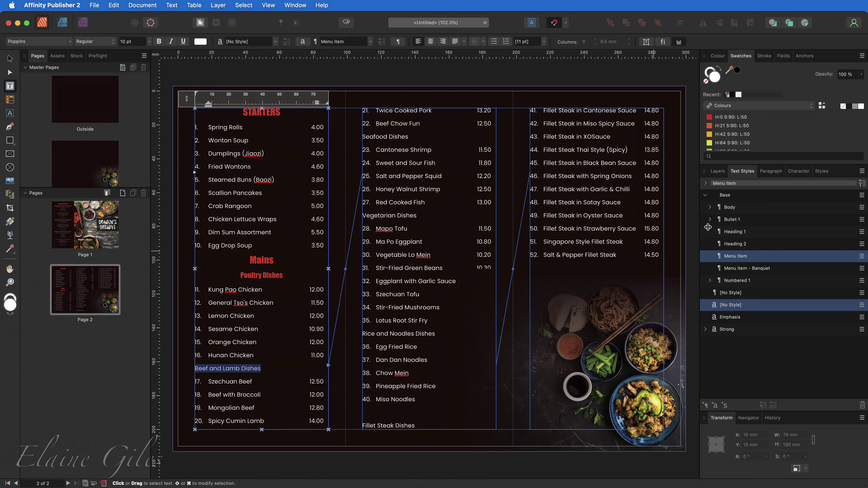
click(737, 247)
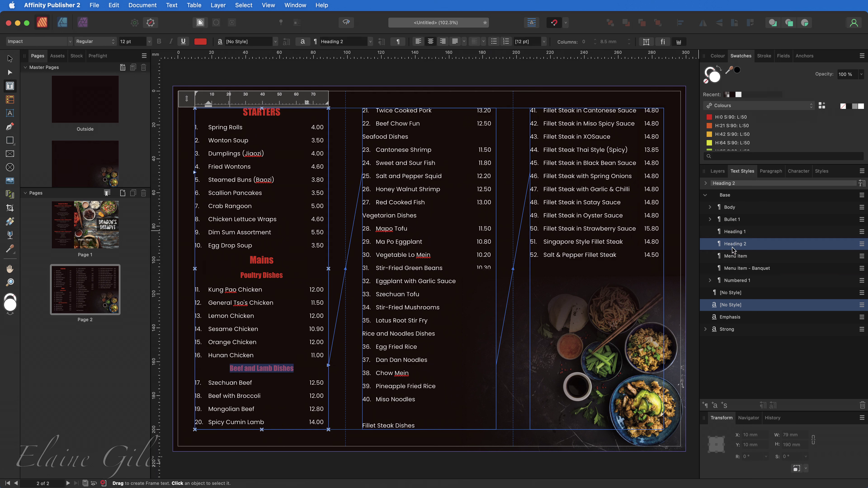
Apply the Heading 2 style to the "Vegetarian Dishes", "Rice and Noodles Dishes" and "Fillet Steak Dishes" lines on Page 2
drag(421, 215, 359, 215)
click(736, 247)
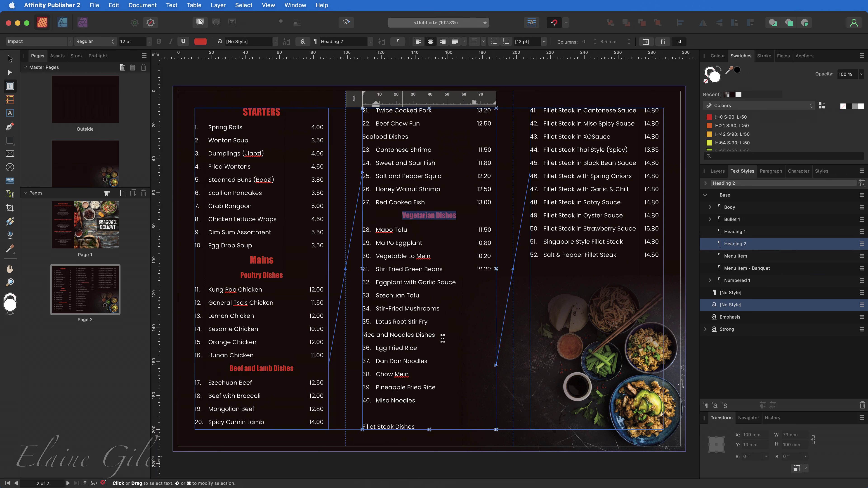
drag(441, 337, 360, 335)
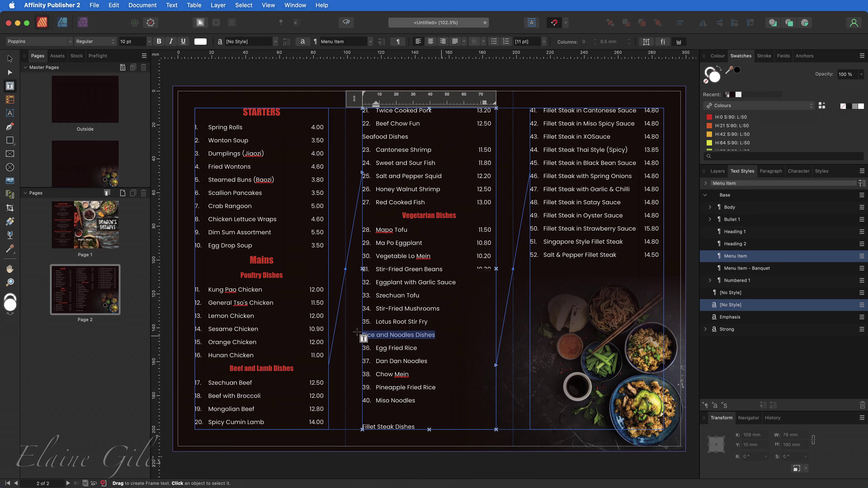
click(739, 245)
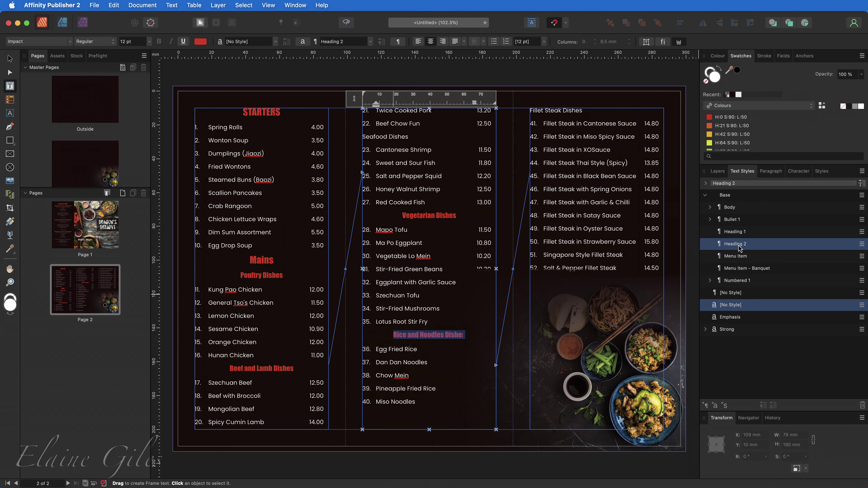
drag(586, 112, 530, 111)
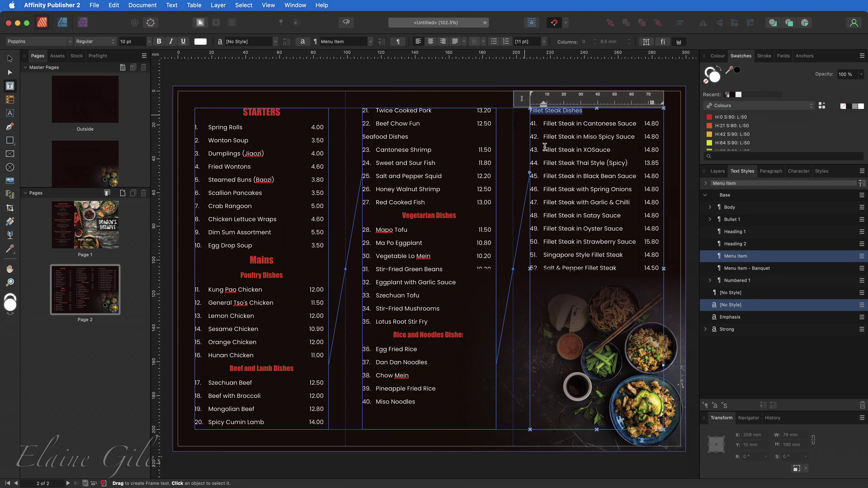
click(737, 244)
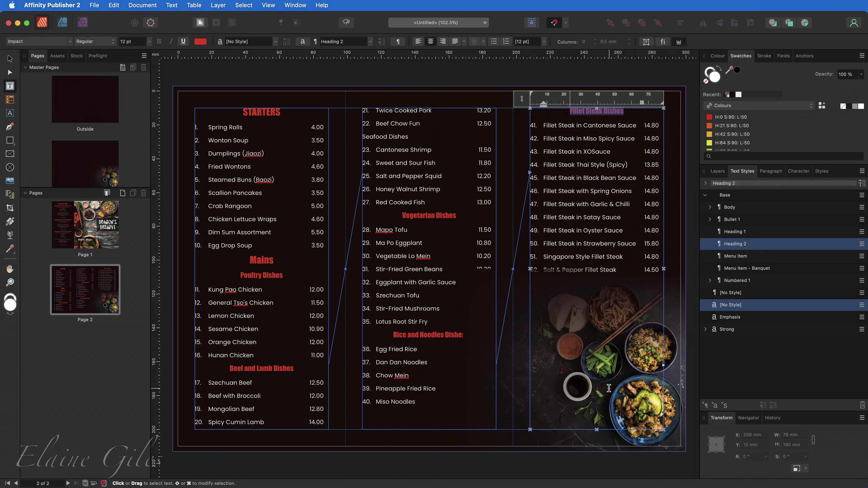
On the Inside master, group the picture frame with the two rectangles above it and move the group beneath the text frames, then return to Page 2
scroll(612, 327, up, 1)
scroll(612, 328, down, 1)
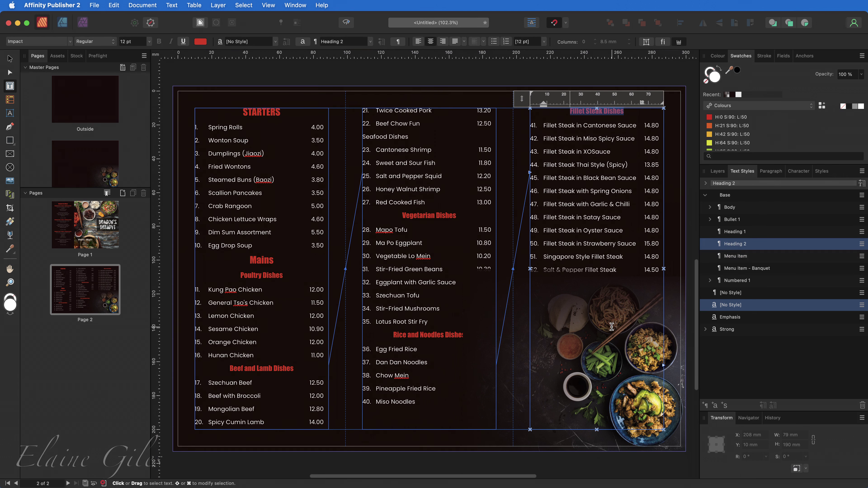
scroll(612, 327, down, 1)
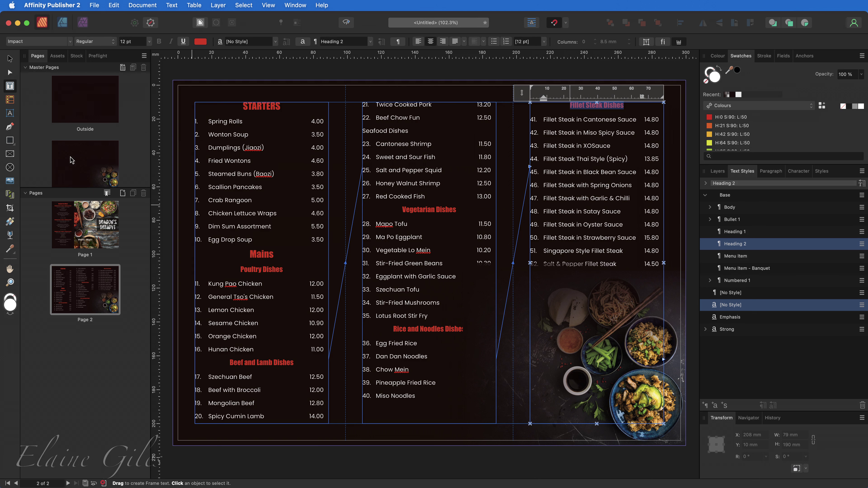
double_click(83, 168)
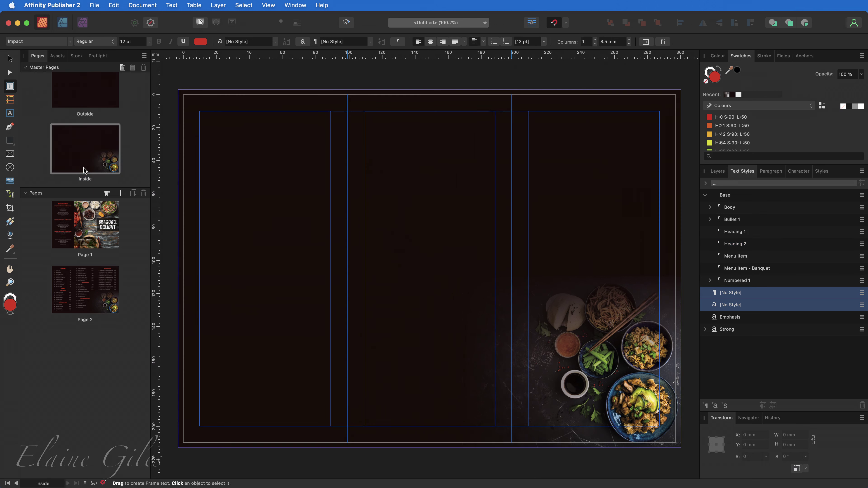
click(718, 171)
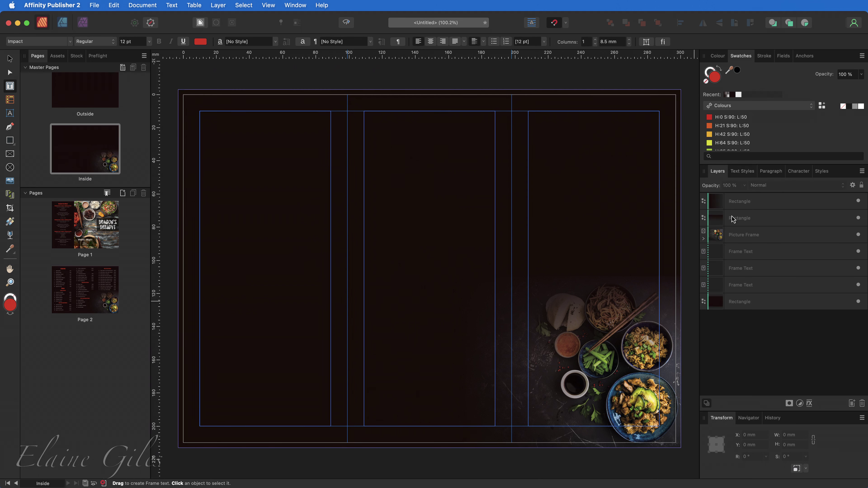
click(754, 202)
shift+click(768, 221)
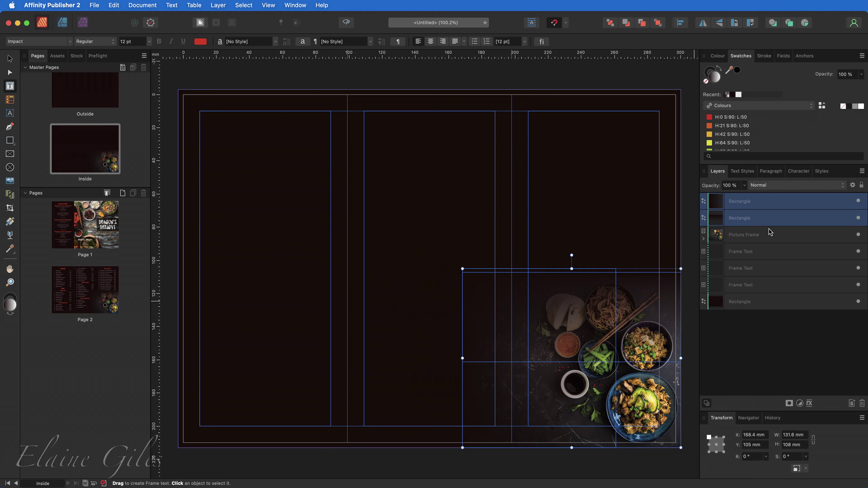
shift+click(772, 236)
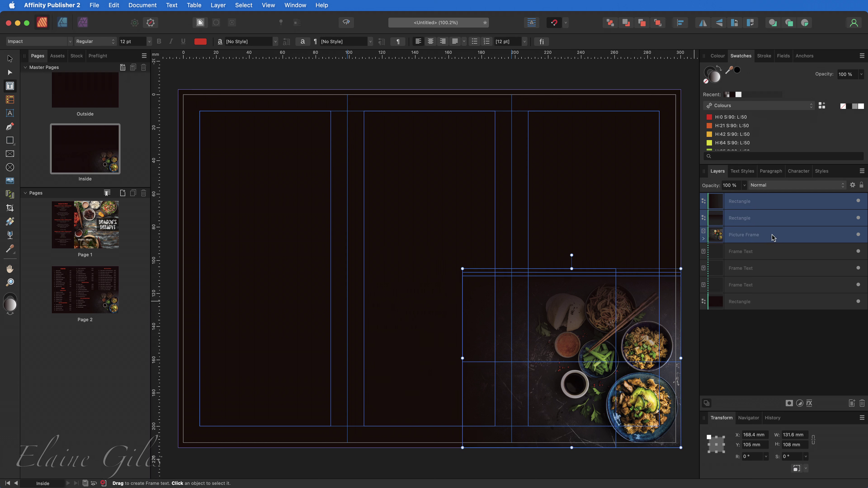
key(super+g)
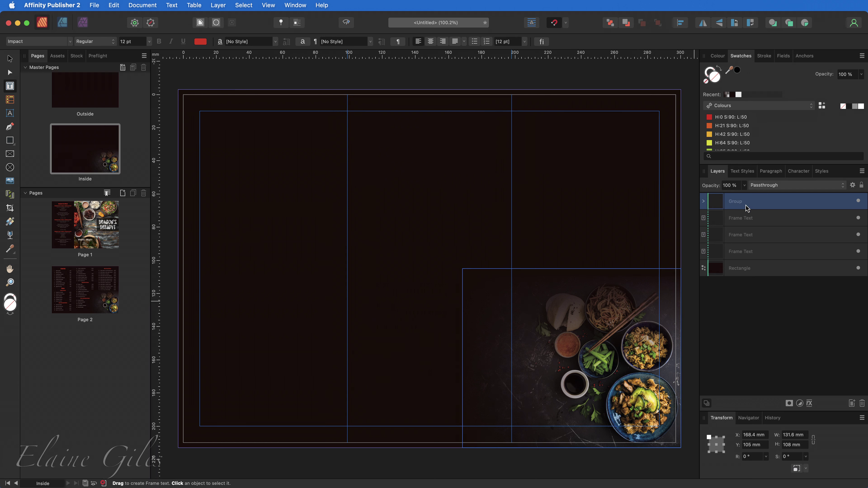
drag(747, 204, 747, 265)
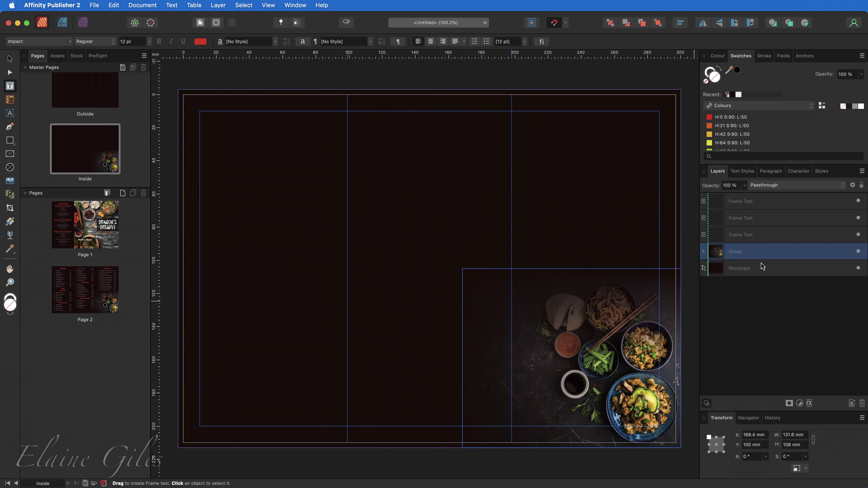
click(105, 294)
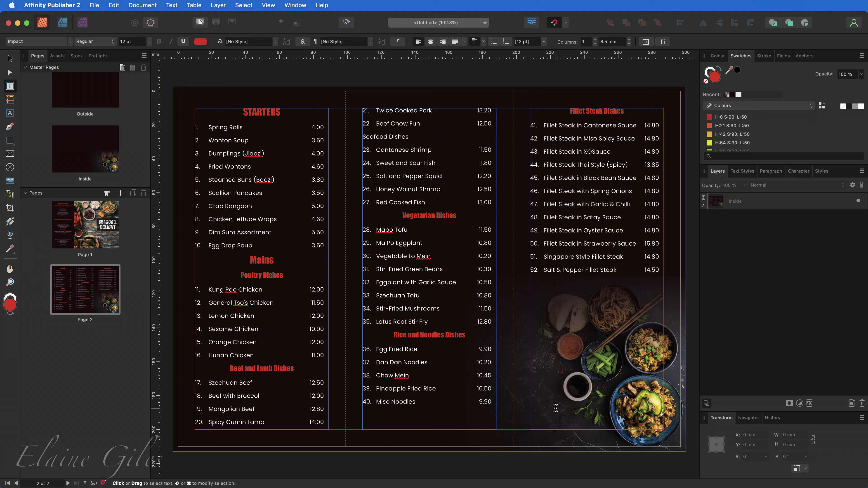
Save the document as Menu in the Demo folder
key(super+s)
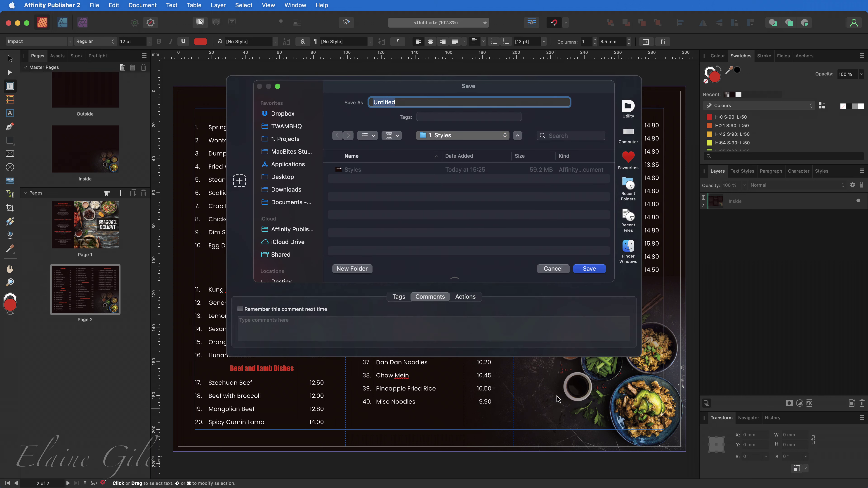
click(448, 136)
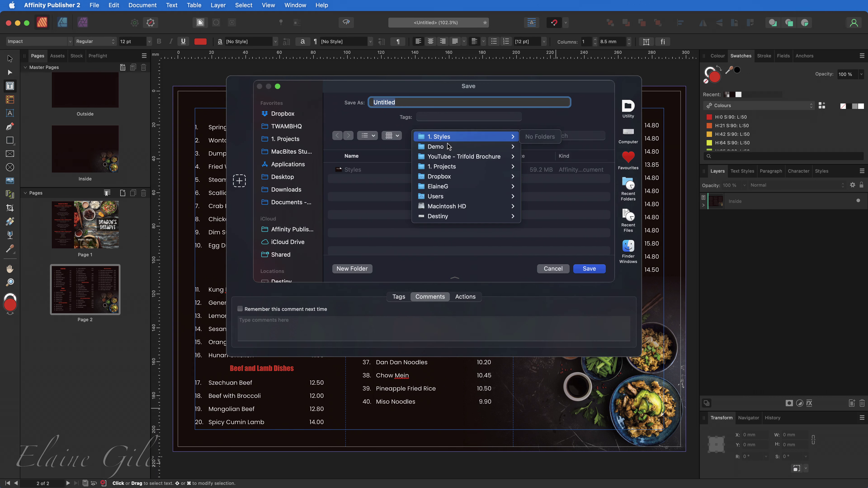
click(448, 147)
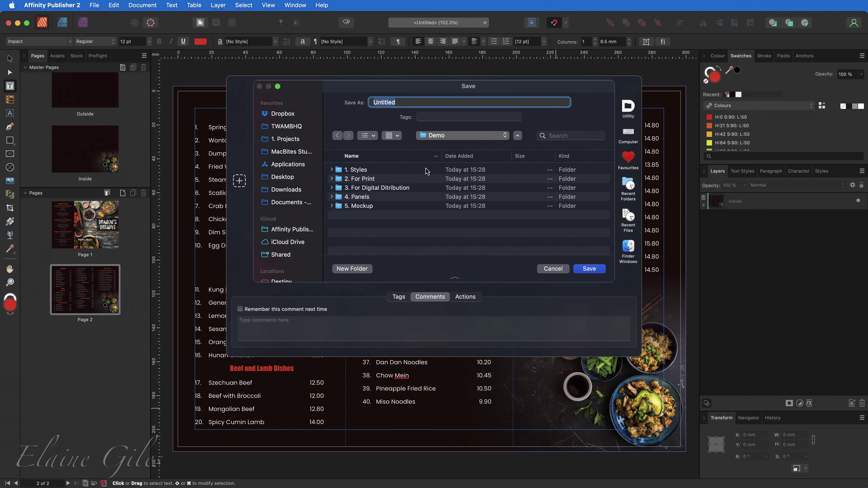
text(Menu)
key(Return)
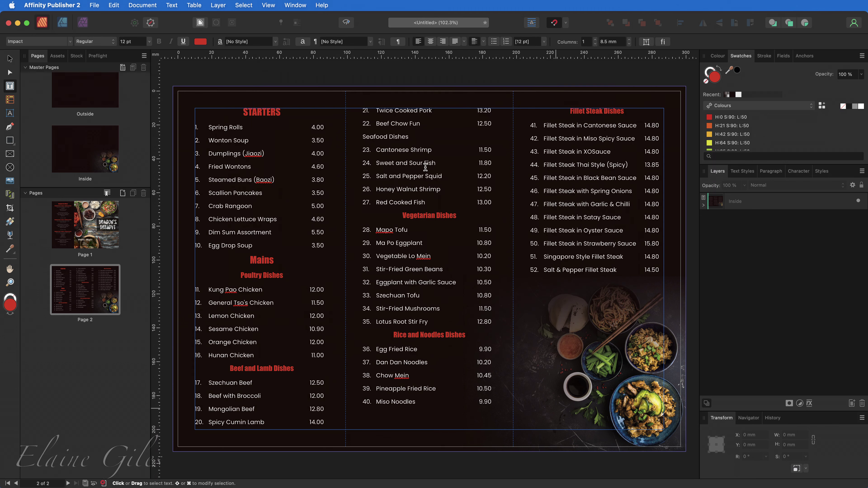
Set up a PDF export despite the preflight errors, using the PDF (for print) preset with printers marks included
click(95, 5)
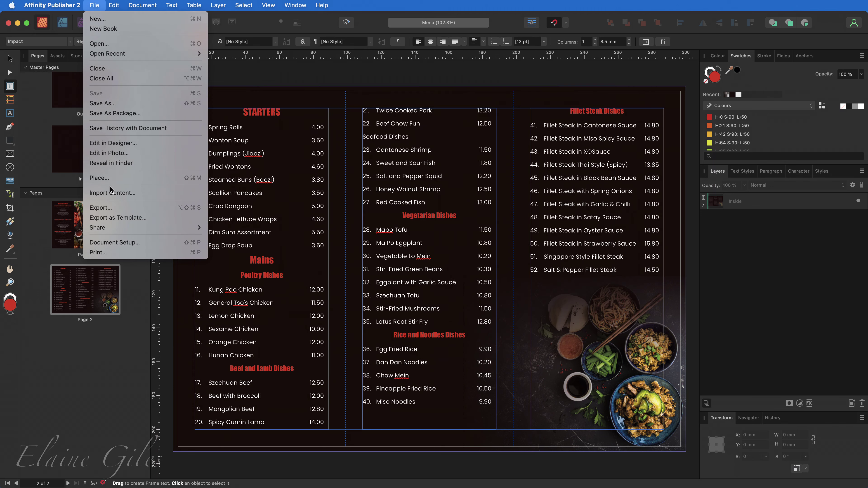
click(114, 209)
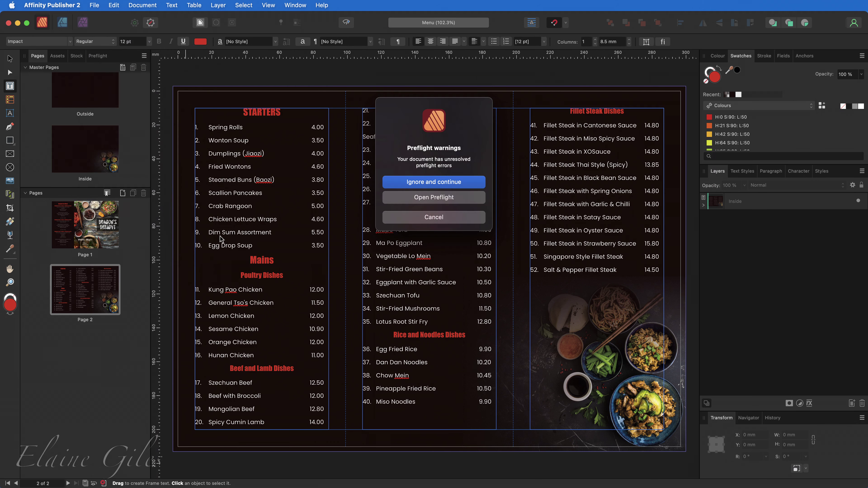
click(414, 186)
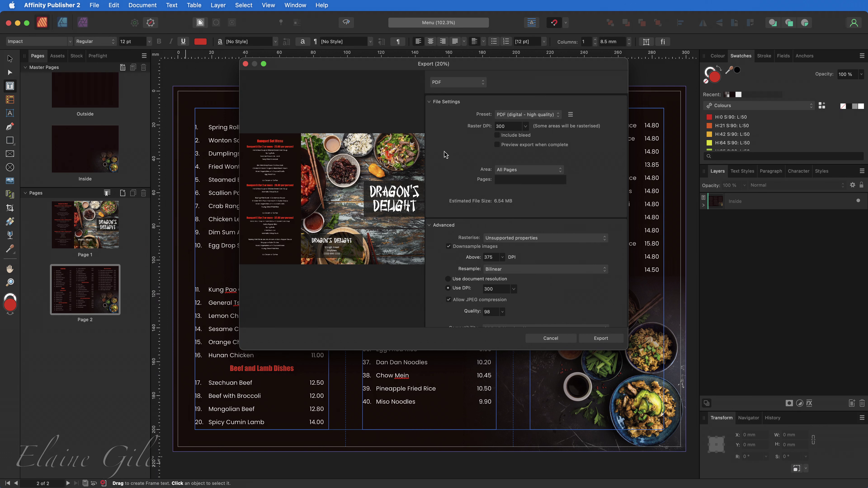
click(484, 84)
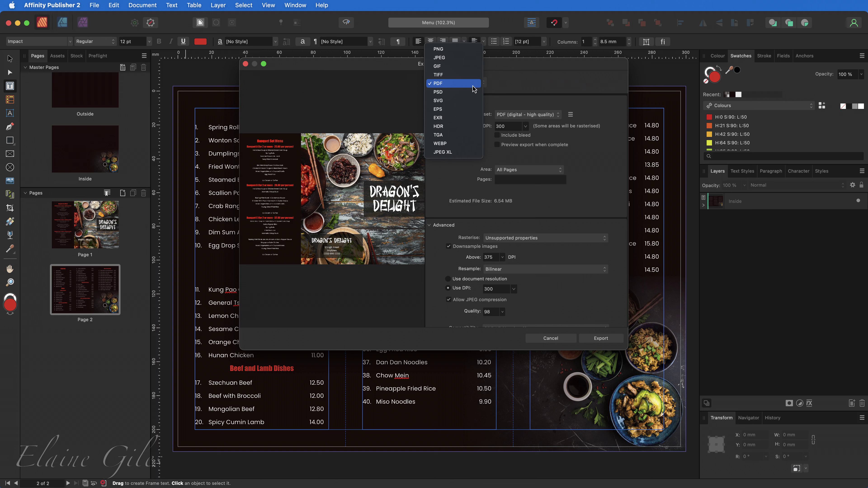
click(499, 87)
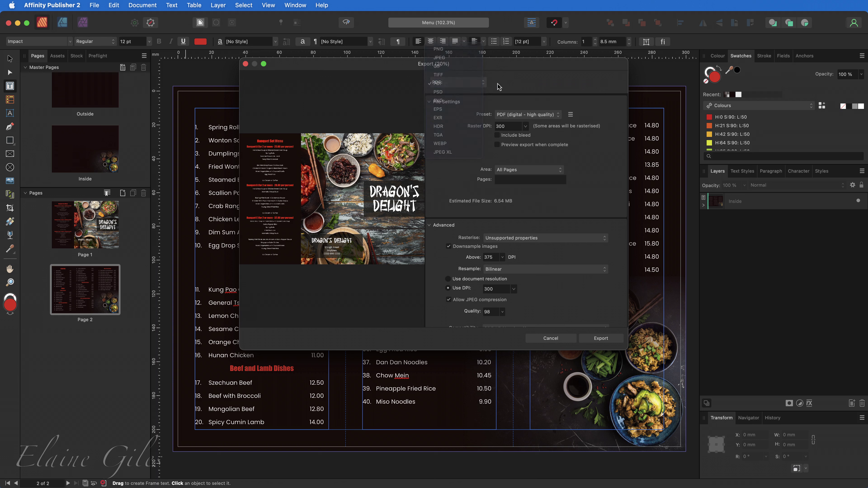
click(531, 116)
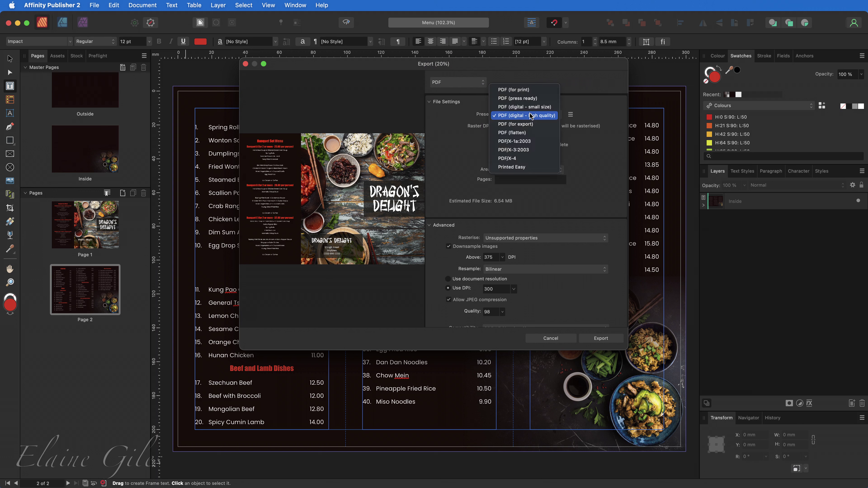
click(529, 91)
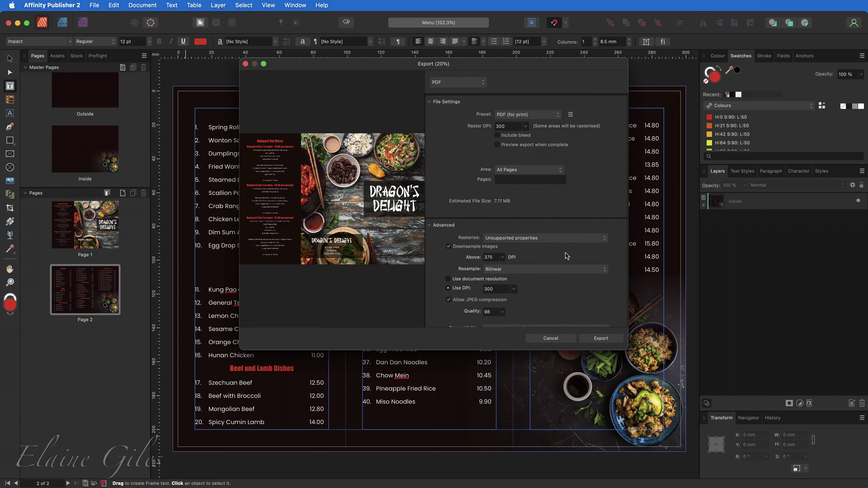
scroll(567, 256, down, 10)
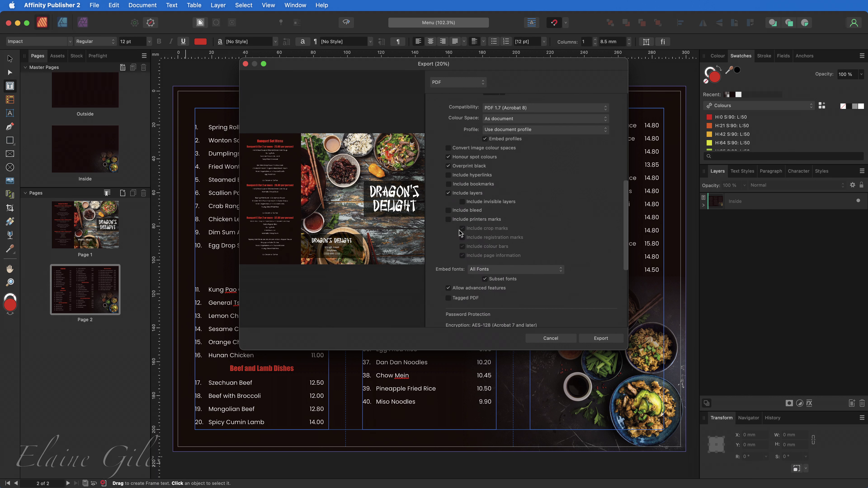
click(468, 222)
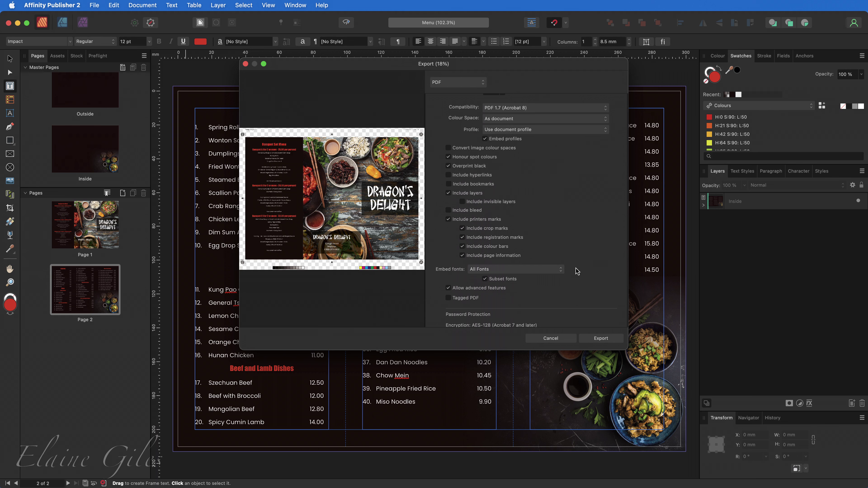
Export the print PDF as Menu into the "2. For Print" folder inside Demo
click(601, 338)
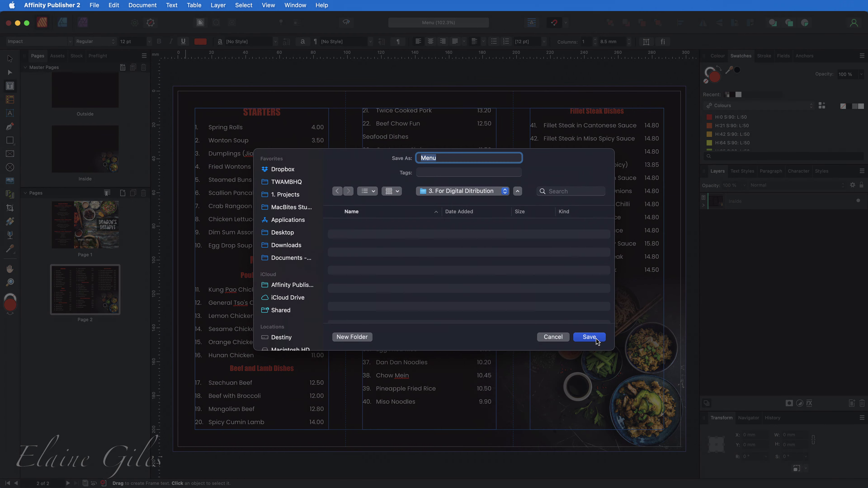
click(454, 195)
click(440, 203)
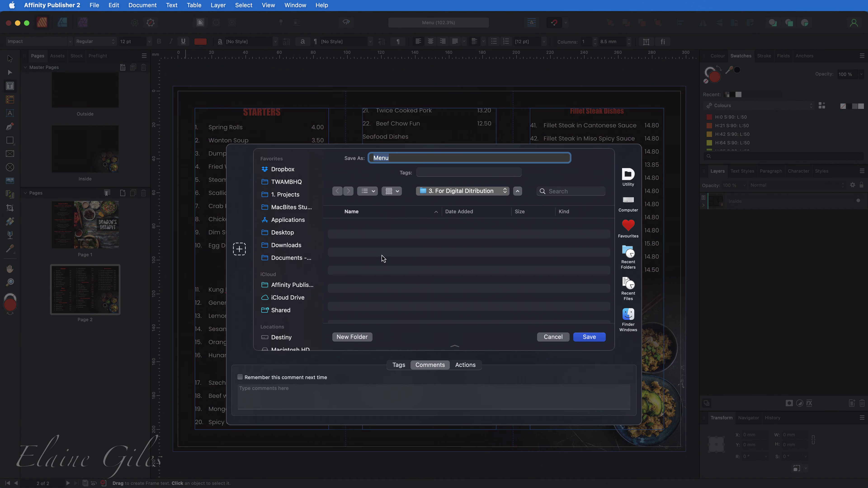
double_click(366, 243)
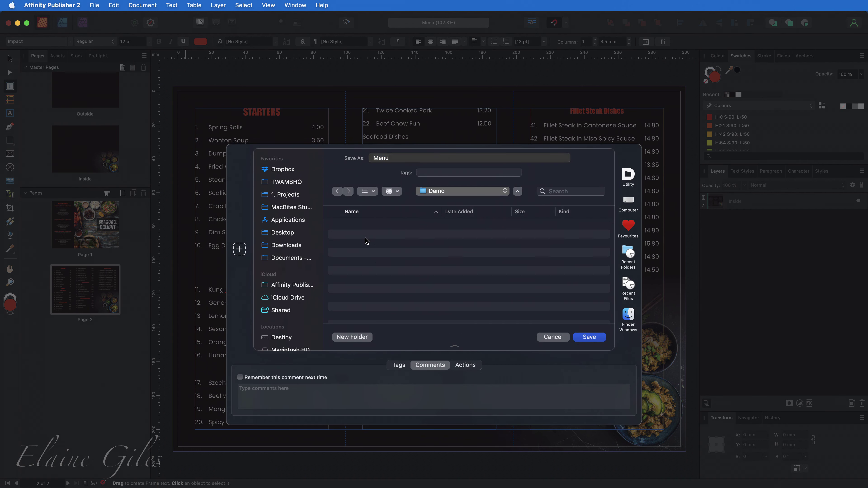
click(589, 337)
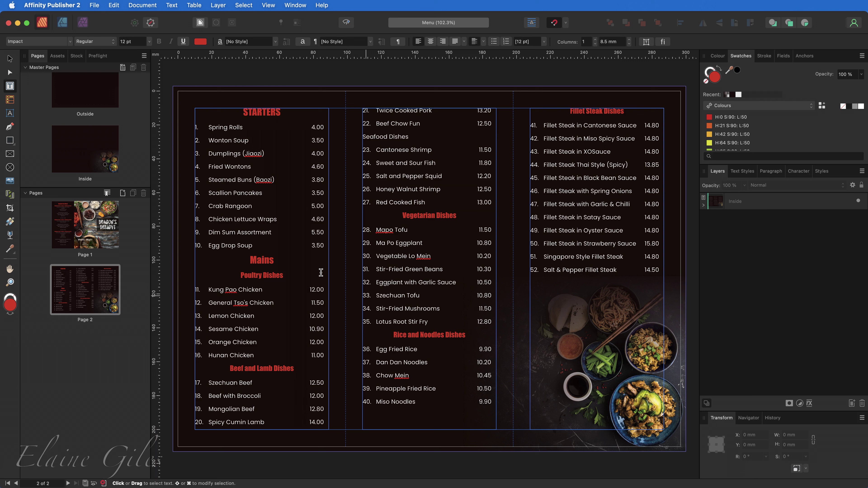
Set up another PDF export despite the preflight errors, using the PDF (digital - high quality) preset for all pages
key(alt+shift+super+s)
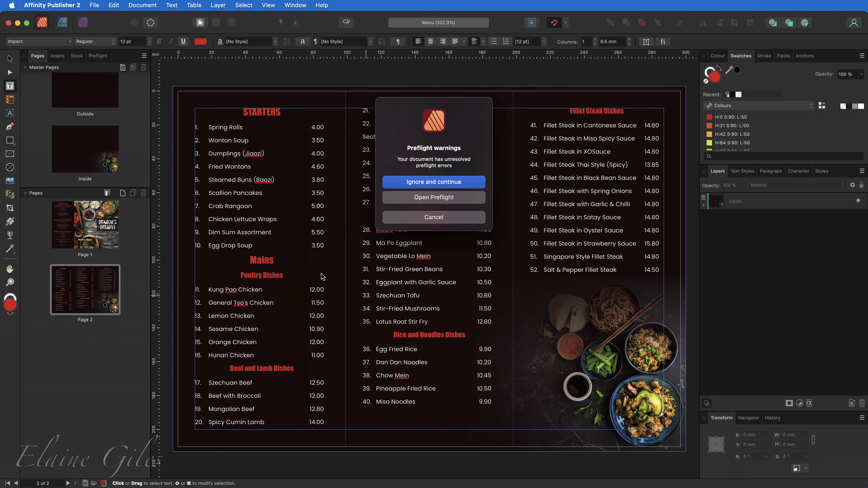
click(443, 184)
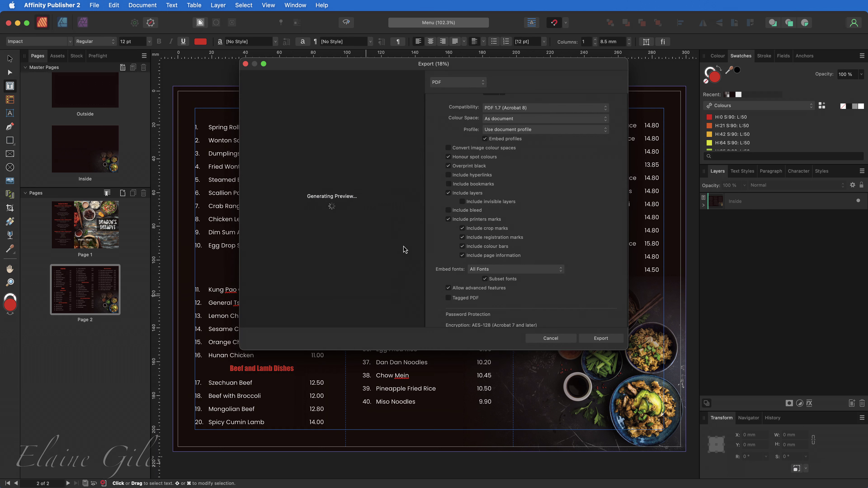
scroll(548, 210, up, 10)
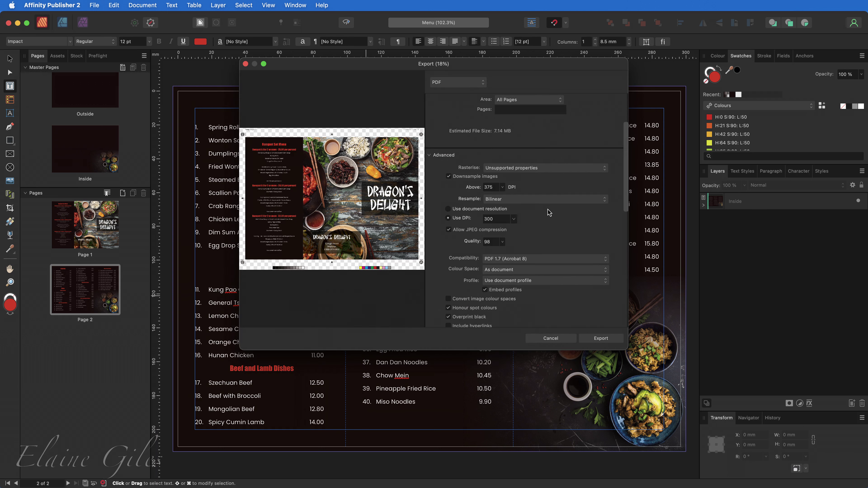
click(546, 115)
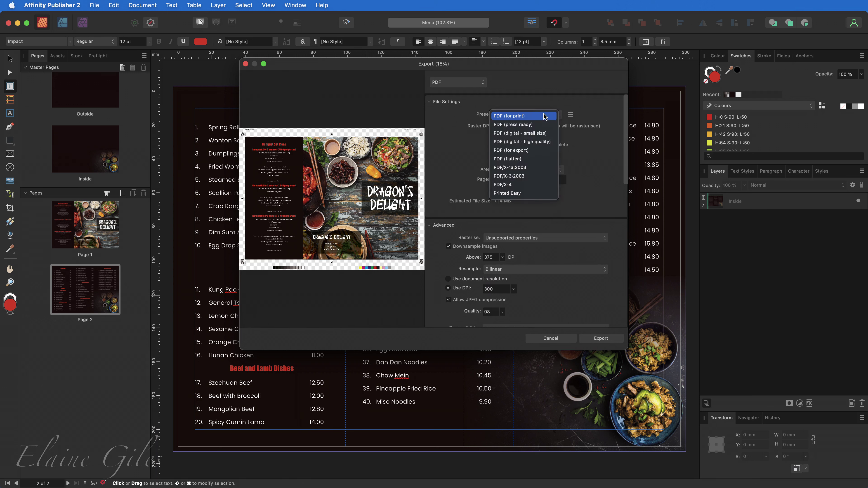
click(544, 143)
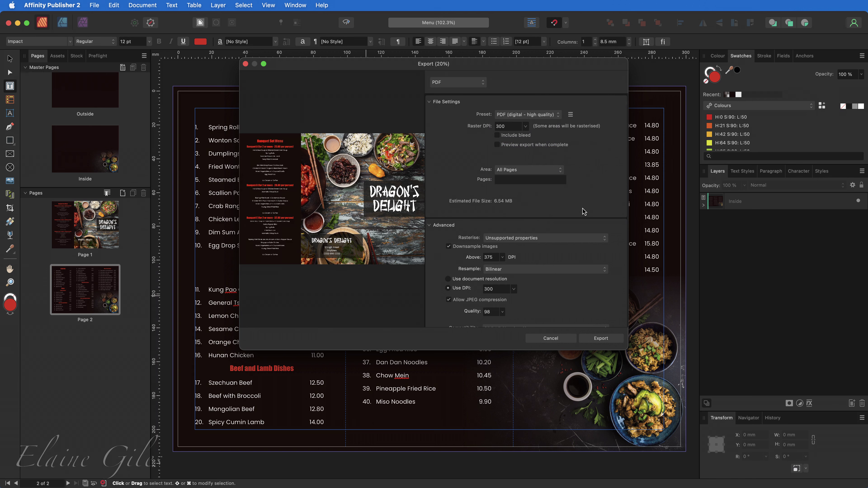
Export the digital PDF as Menu into the "3. For Digital Ditribution" folder inside Demo, and close the opened PDF previews
click(611, 342)
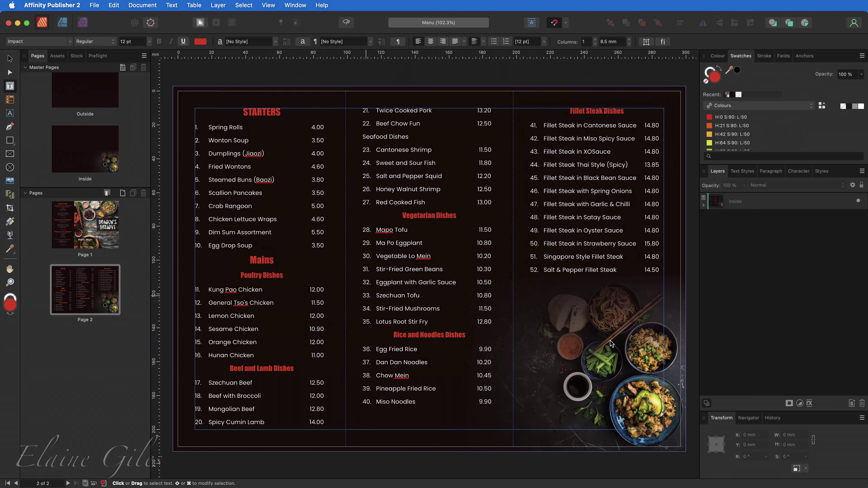
click(459, 193)
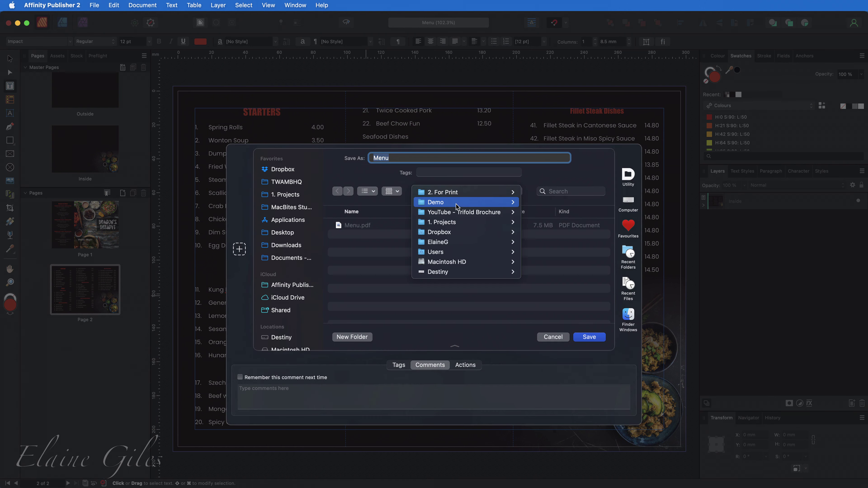
click(444, 202)
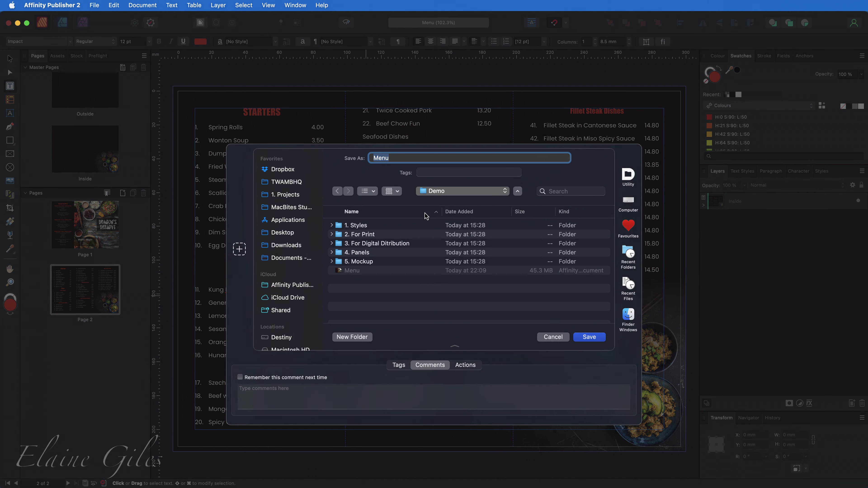
double_click(388, 244)
click(598, 340)
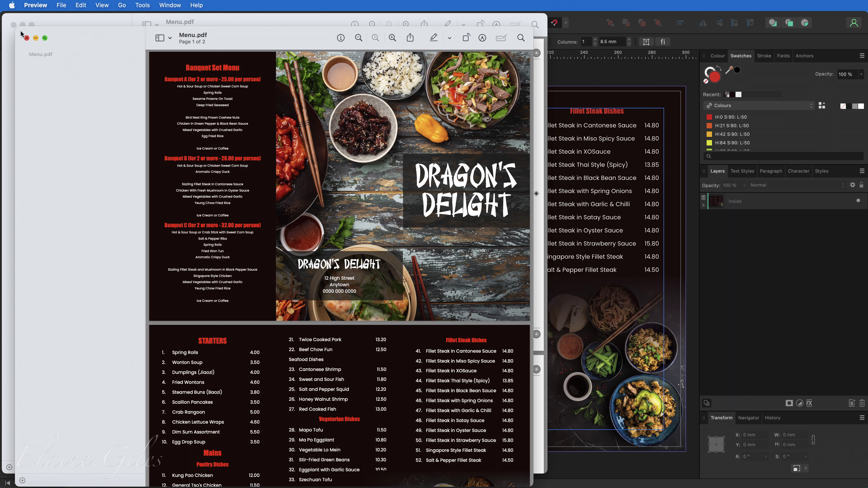
click(13, 24)
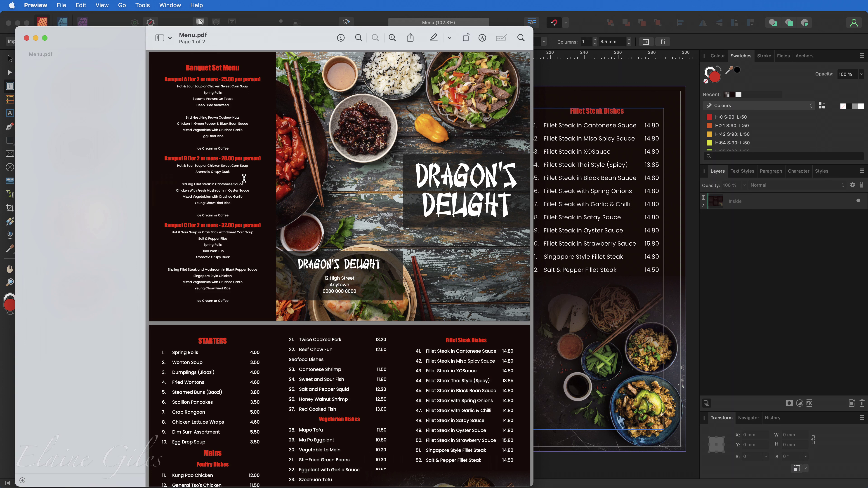
key(super+q)
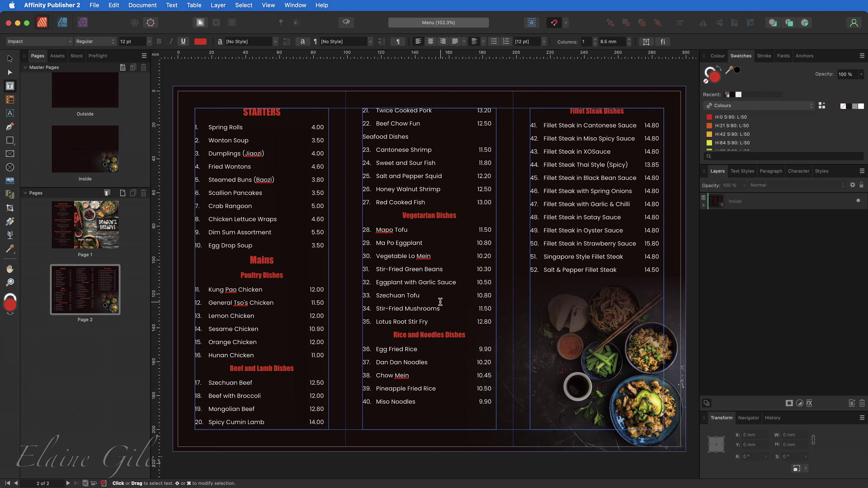
click(97, 5)
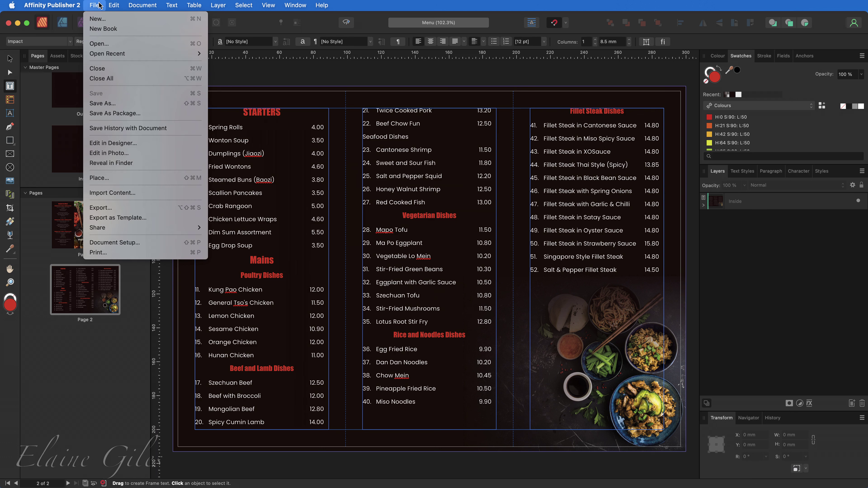
click(117, 210)
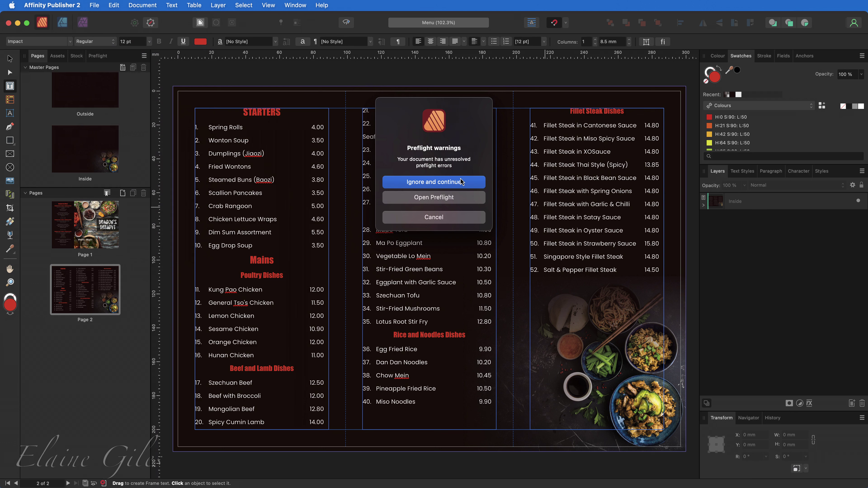
click(461, 181)
click(452, 85)
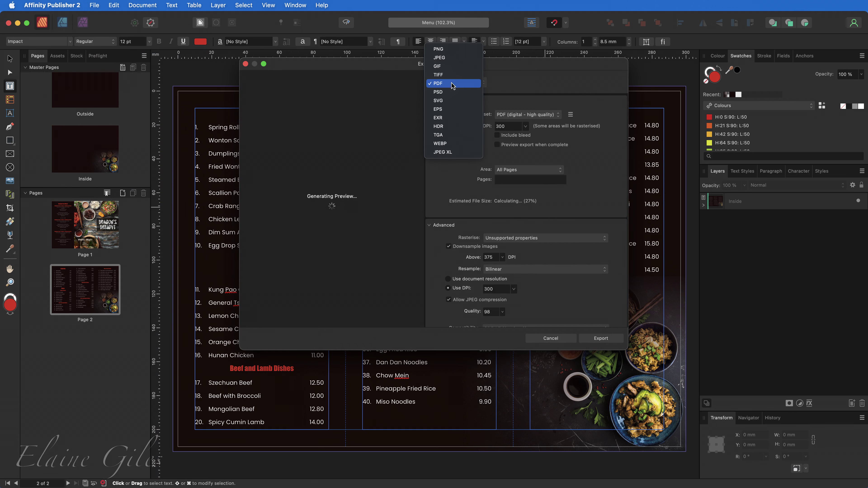
click(445, 57)
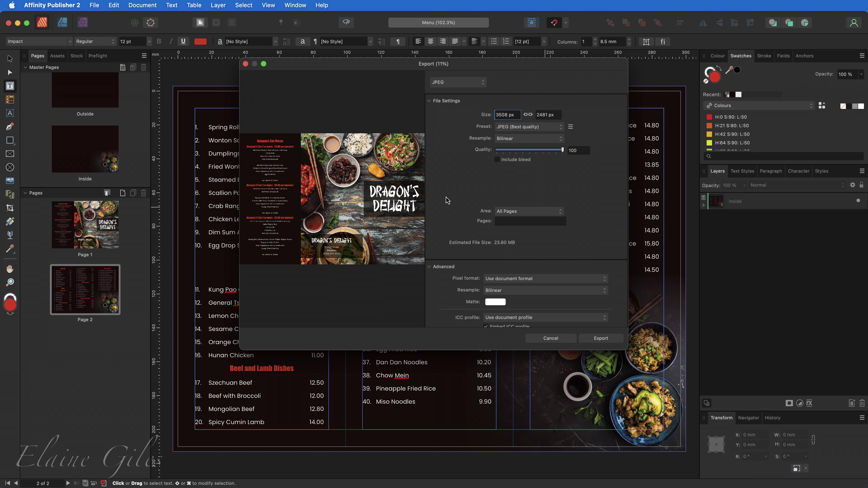
click(554, 339)
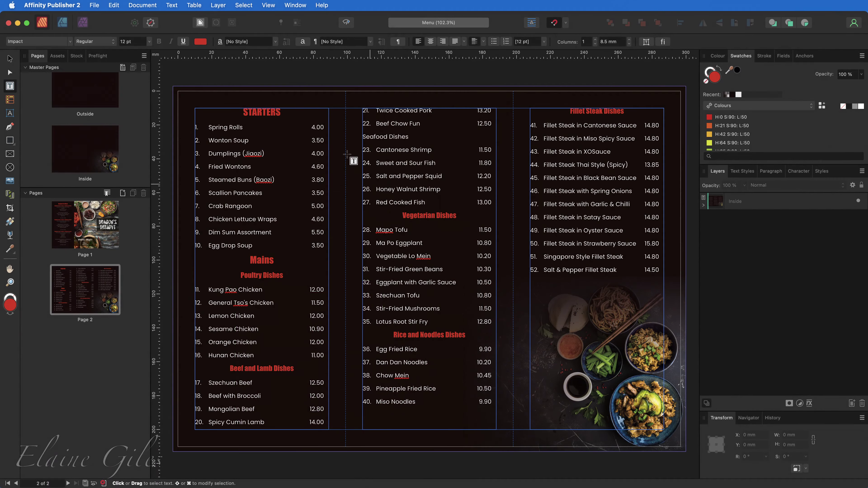
click(62, 22)
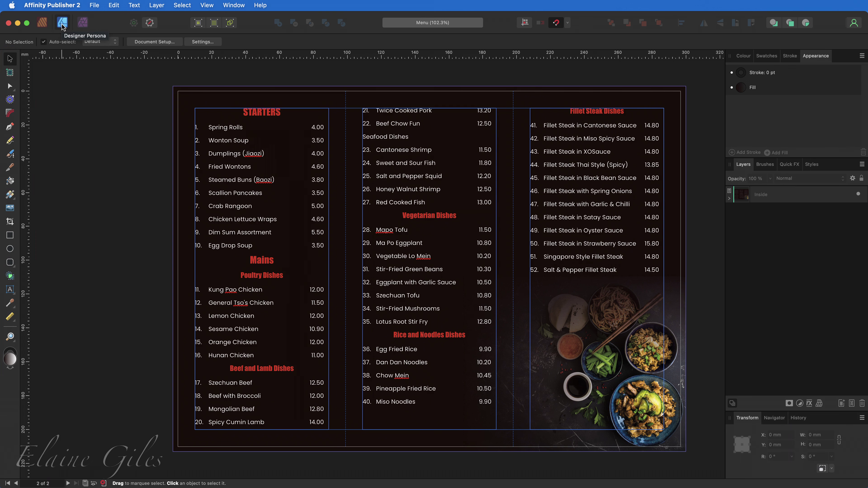
click(41, 24)
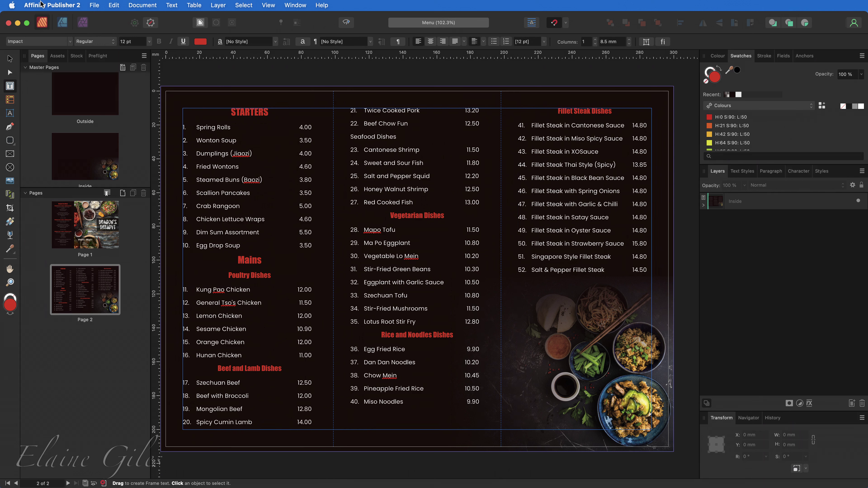
Switch to Affinity Designer by opening the leaflet there for editing, and show page 1
click(95, 7)
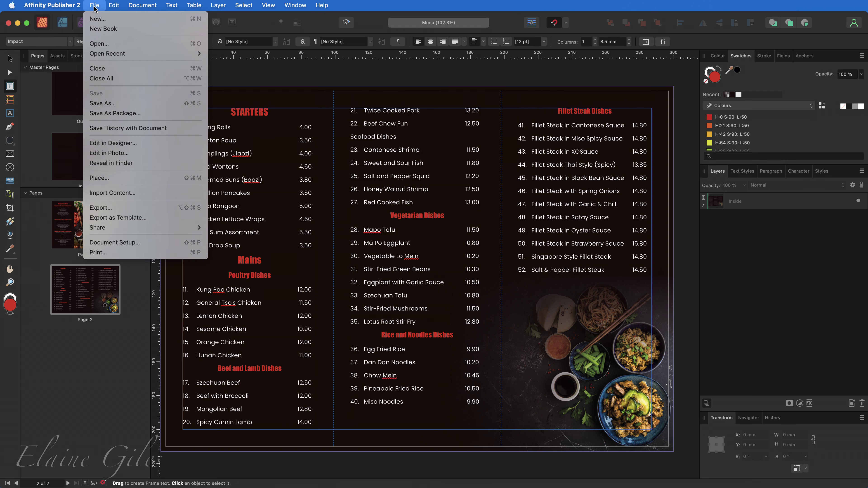
click(108, 145)
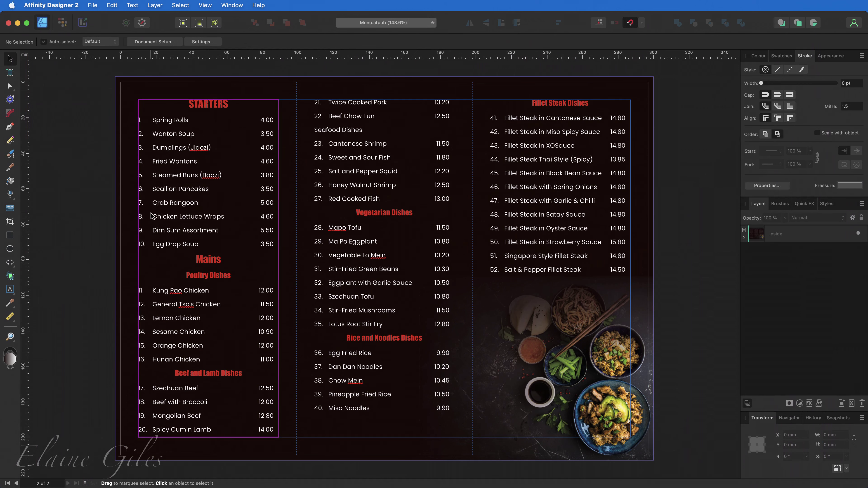
scroll(151, 216, down, 5)
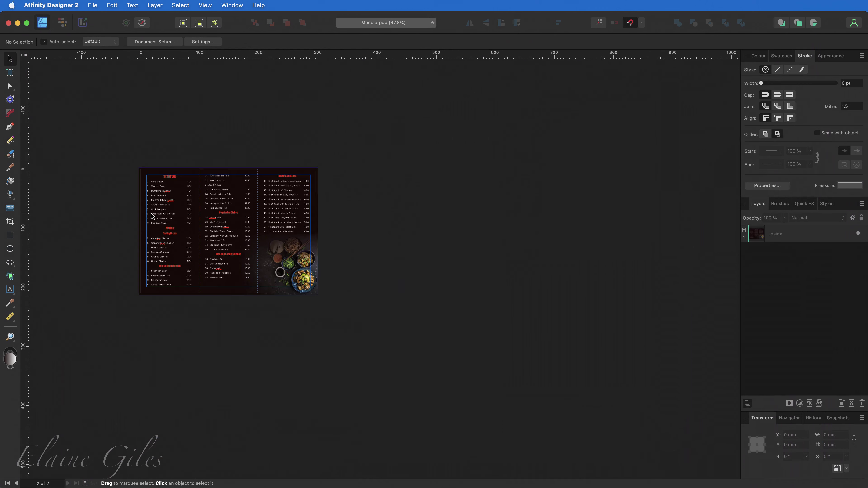
scroll(152, 216, down, 1)
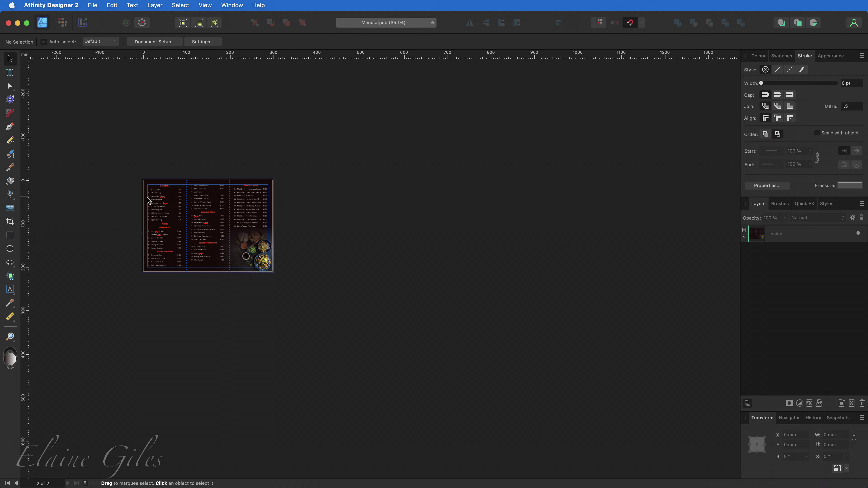
key(super+0)
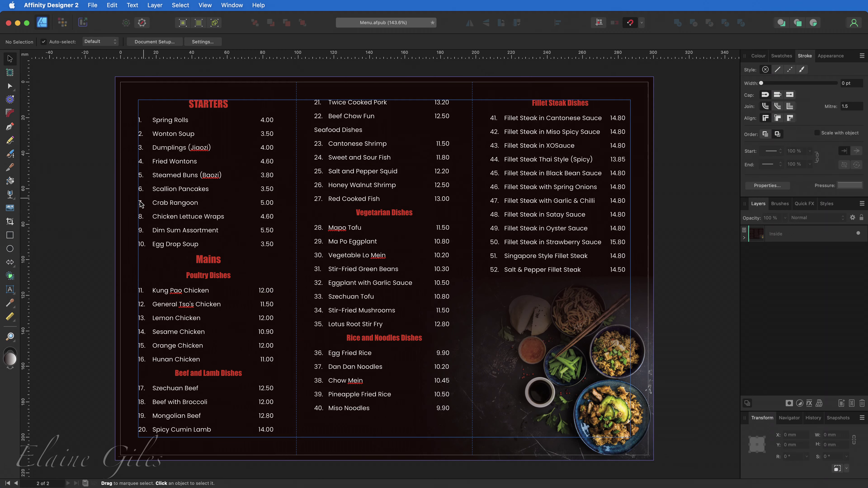
click(15, 483)
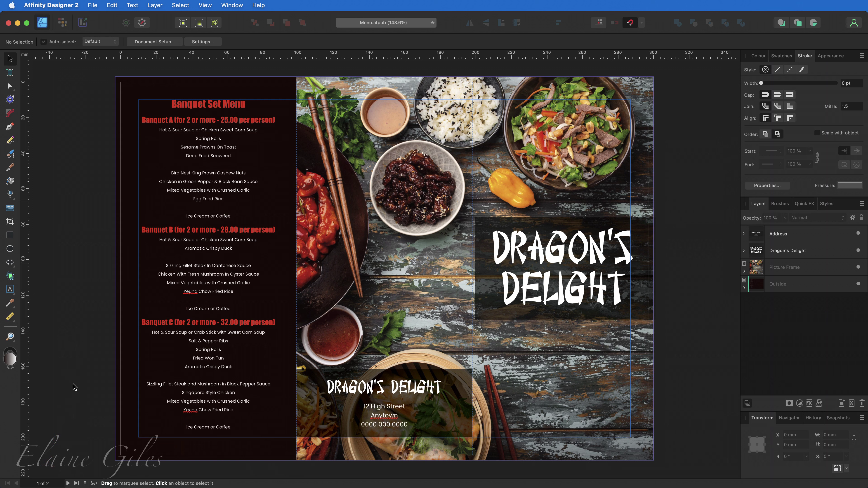
In the Export Persona, draw a slice over each page 1 panel: outer ones about 1167 × 2480 px, middle one about 1173 × 2480 px
click(83, 23)
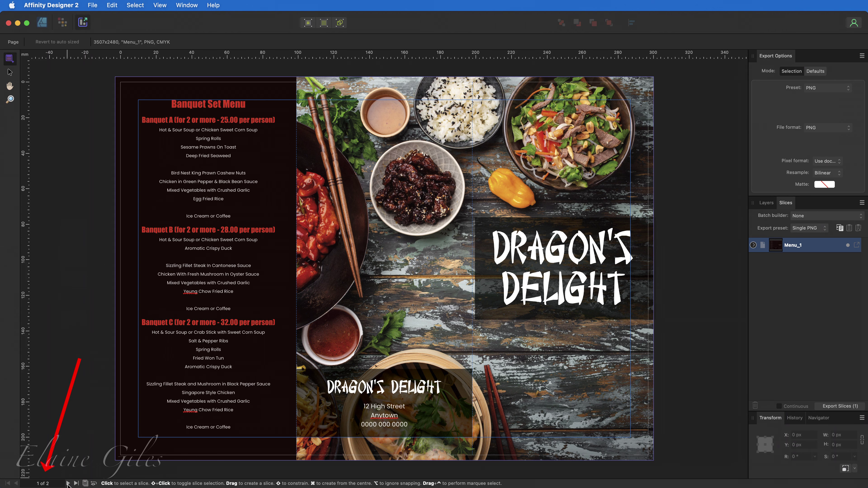
click(68, 484)
click(16, 483)
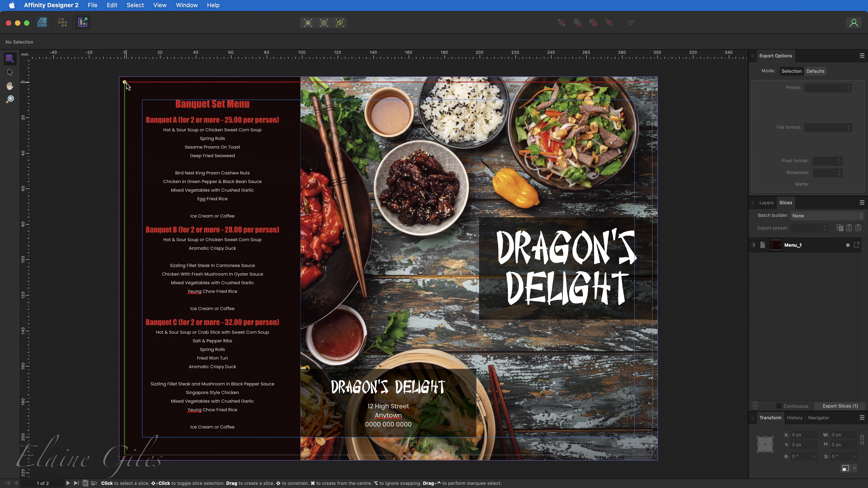
drag(124, 82, 301, 456)
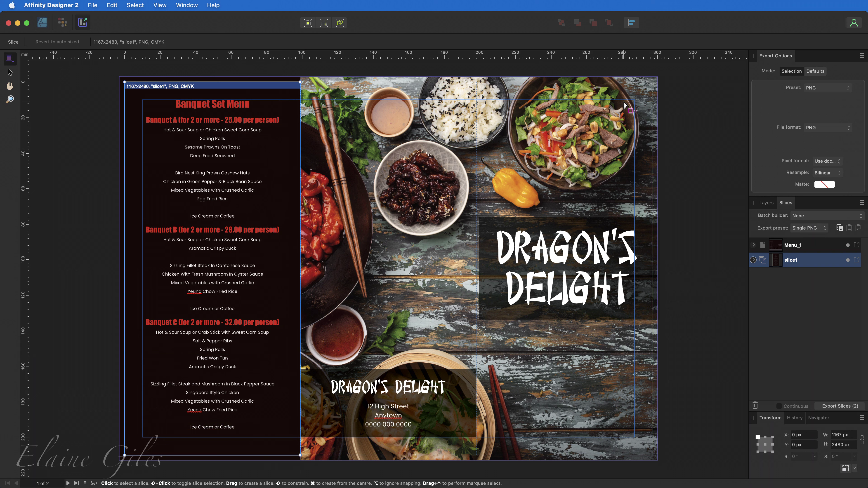
drag(654, 79, 477, 456)
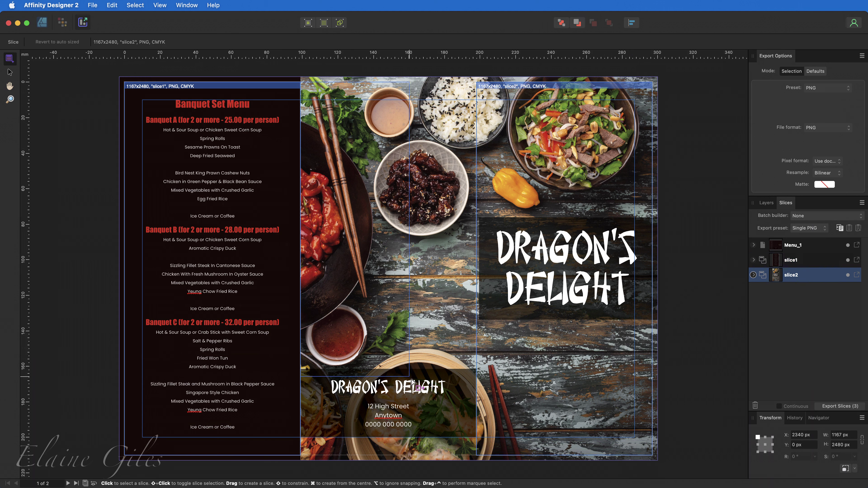
drag(477, 455, 300, 82)
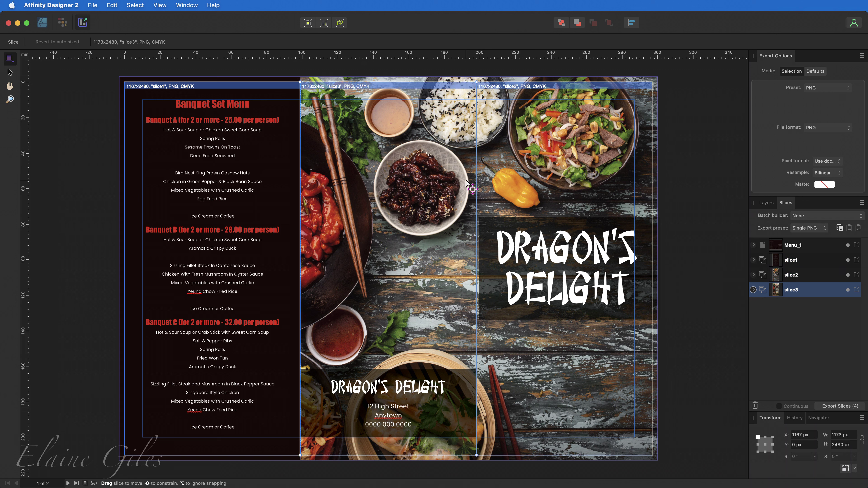
Rename the banquet menu slice Panel 5, the front cover slice Panel 1 and the middle address slice Panel 6
click(809, 266)
click(808, 277)
click(808, 293)
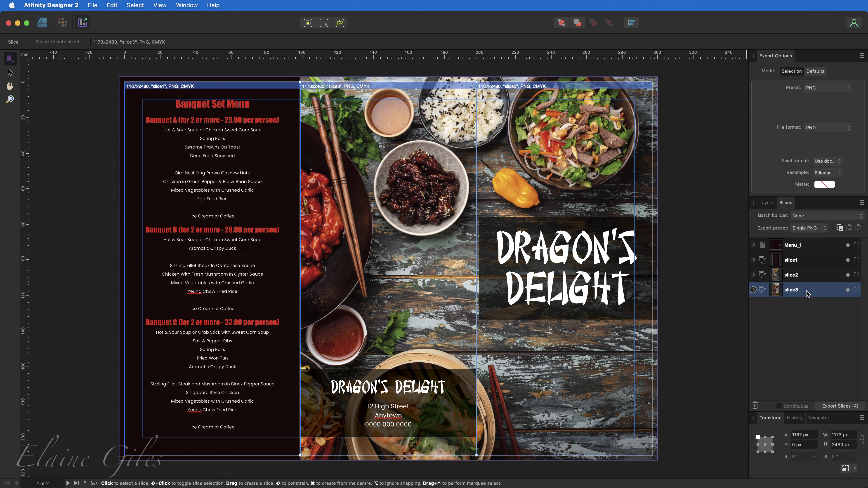
double_click(791, 262)
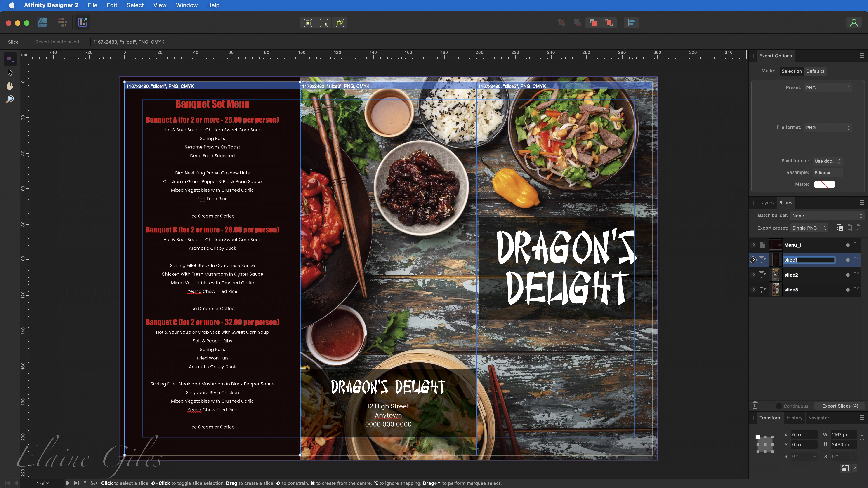
text(Panel 5)
click(792, 275)
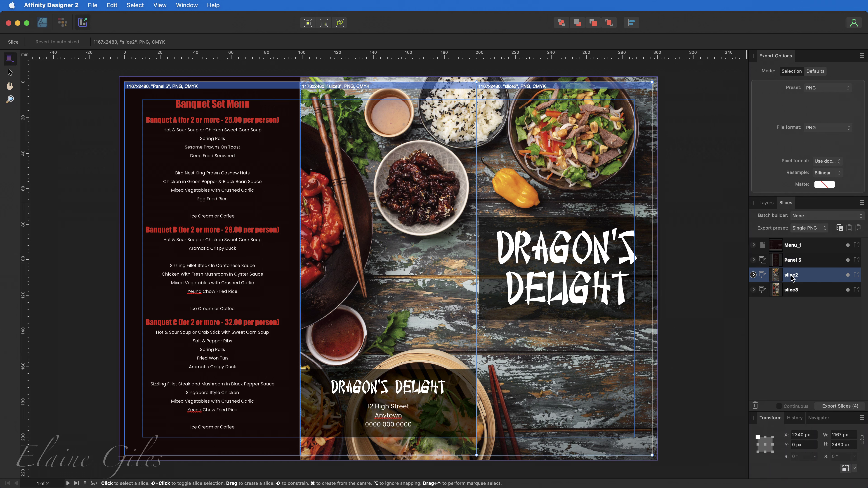
double_click(791, 275)
text(Panel 1)
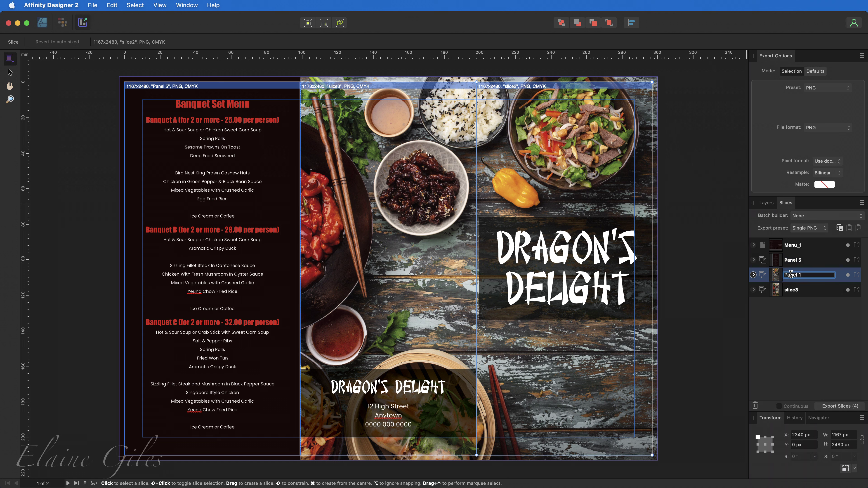
click(793, 291)
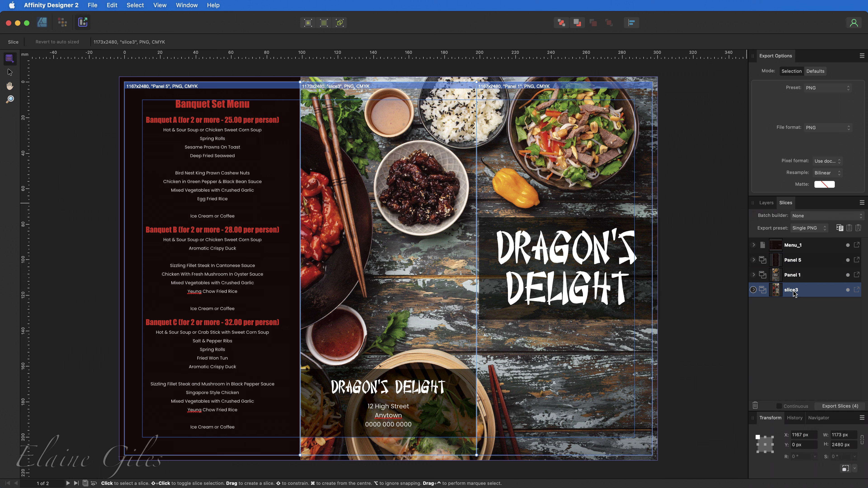
double_click(793, 291)
text(Panel 6)
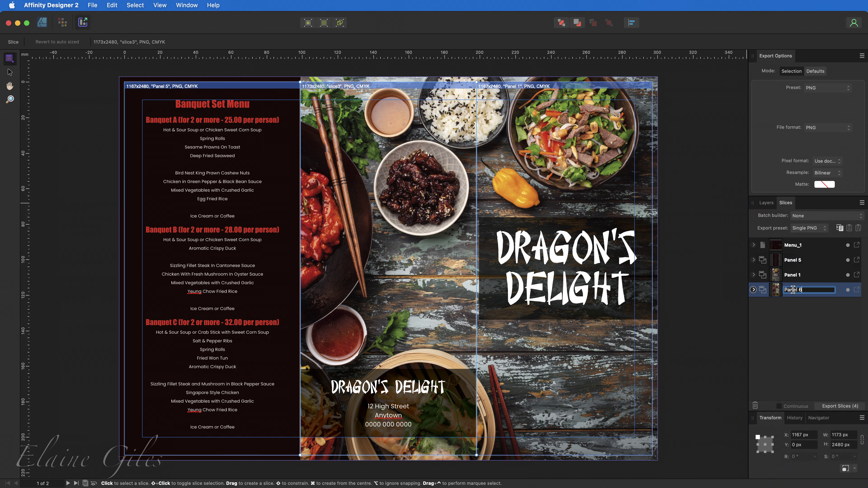
Show page 2 and draw a slice of about 1169 × 2480 px over each of its three panels
key(Return)
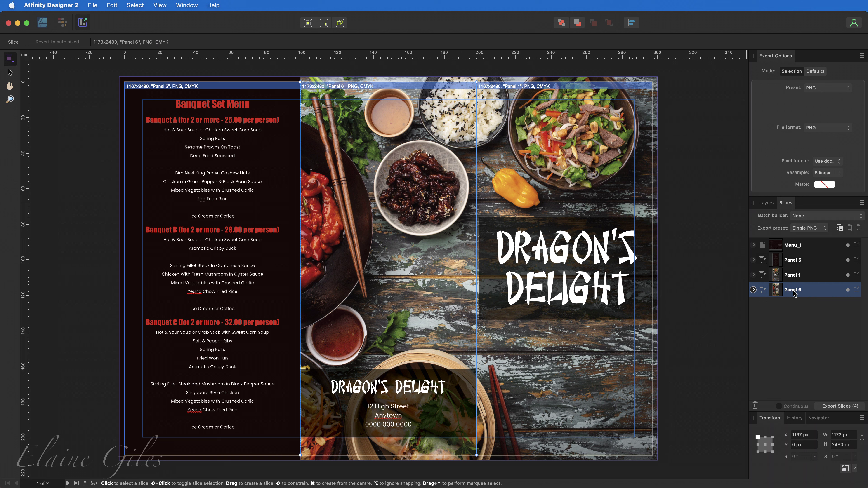
click(68, 483)
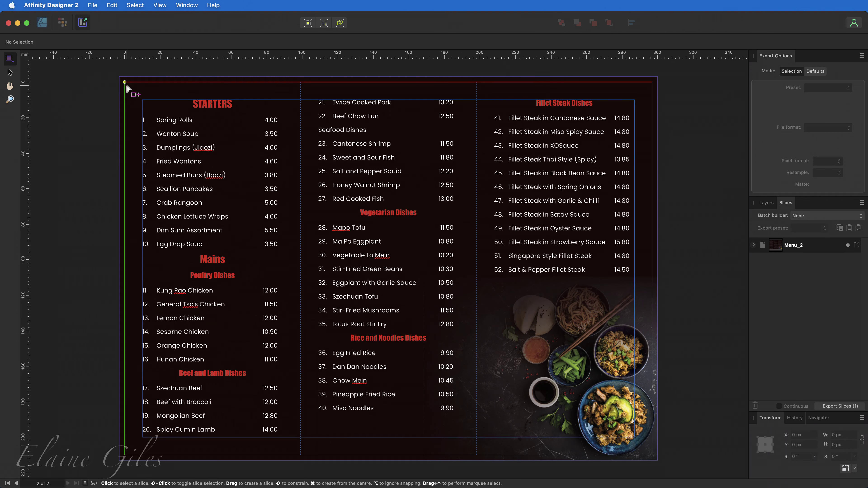
drag(126, 86, 300, 455)
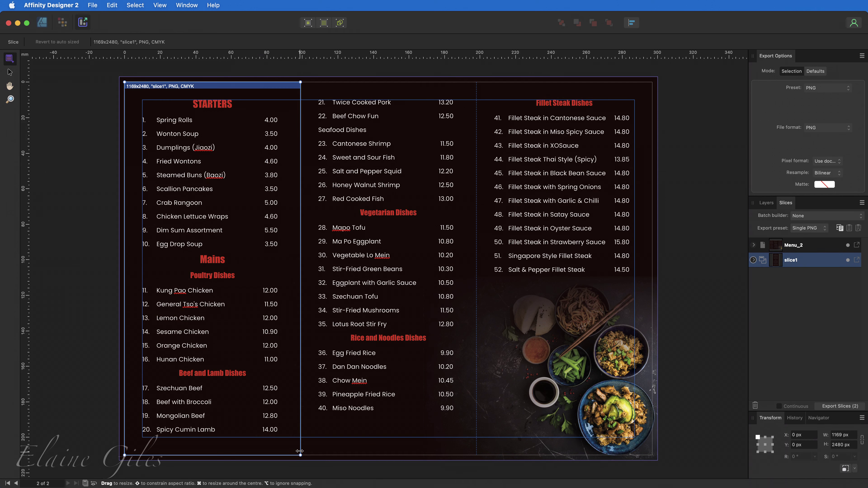
drag(648, 85, 477, 456)
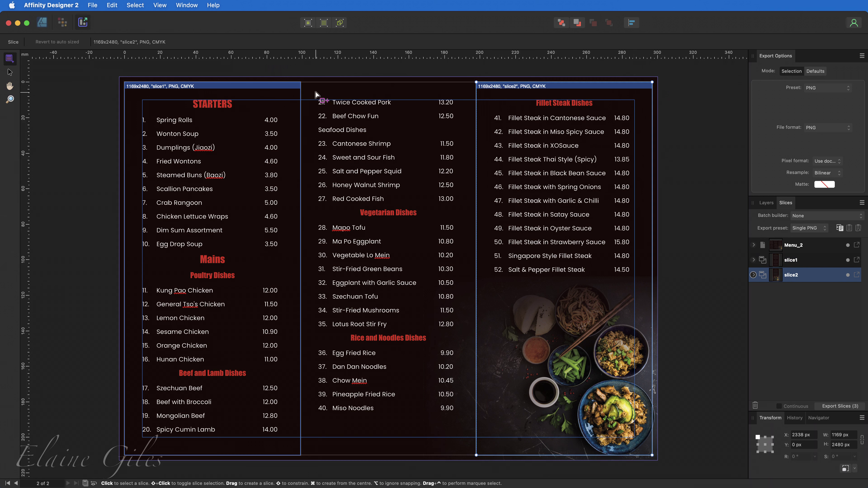
drag(301, 82, 475, 456)
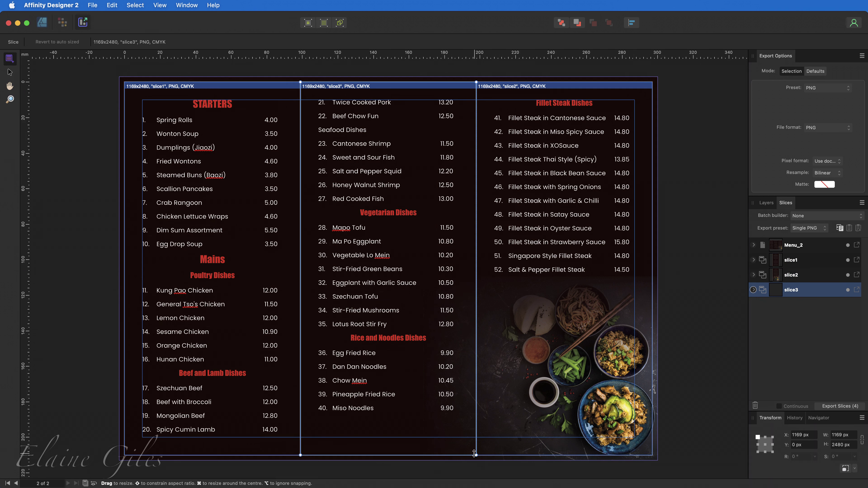
Rename the Starters panel slice Panel 2, the Fillet Steak panel slice Panel 4 and the middle panel slice Panel 3
click(790, 261)
double_click(790, 260)
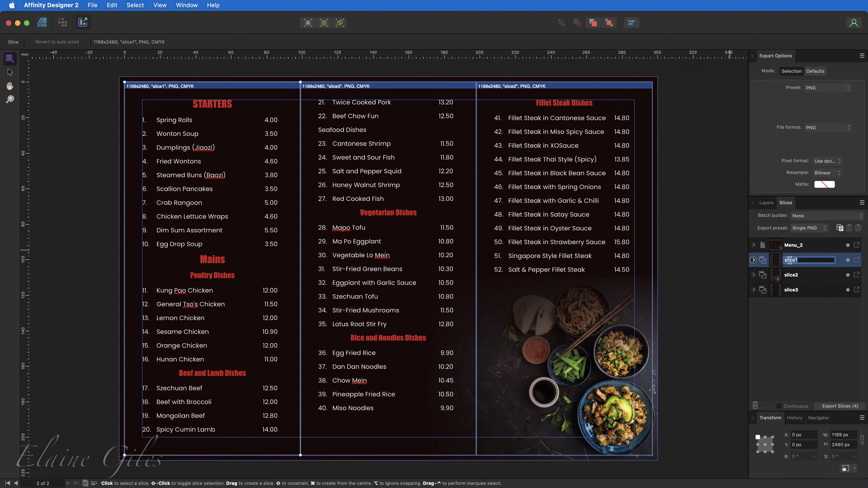
text(Panel 4)
key(Return)
click(796, 280)
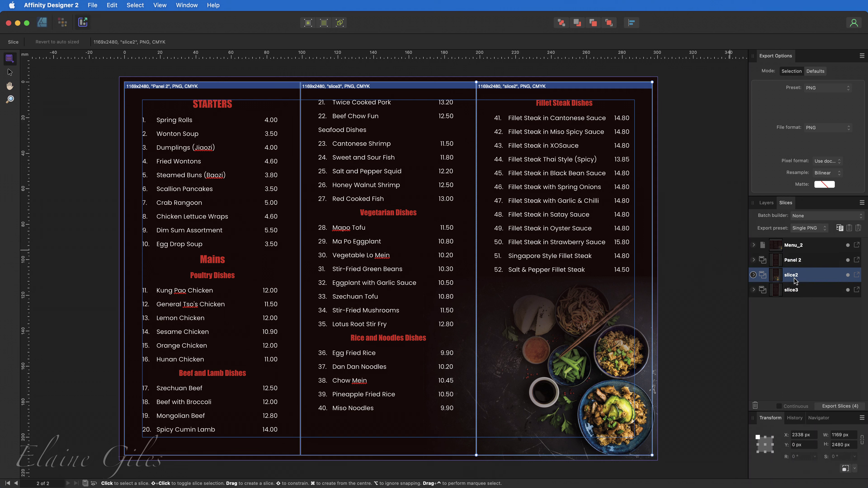
double_click(794, 278)
text(Panel 4)
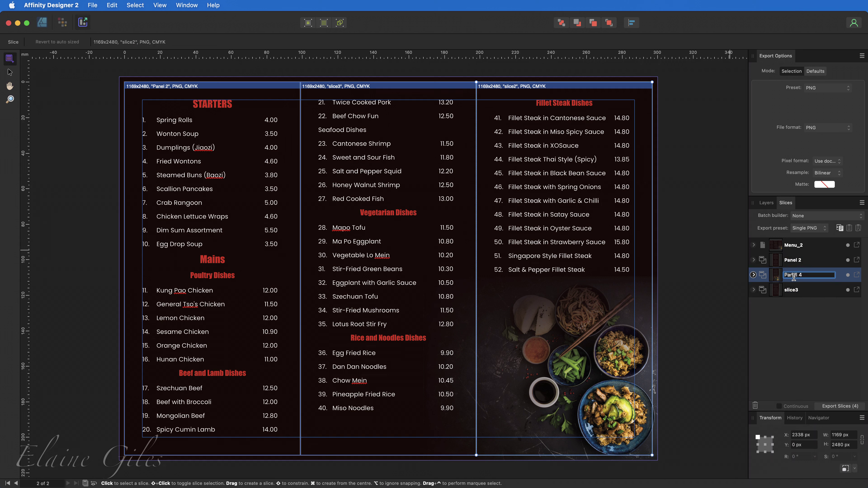
click(792, 292)
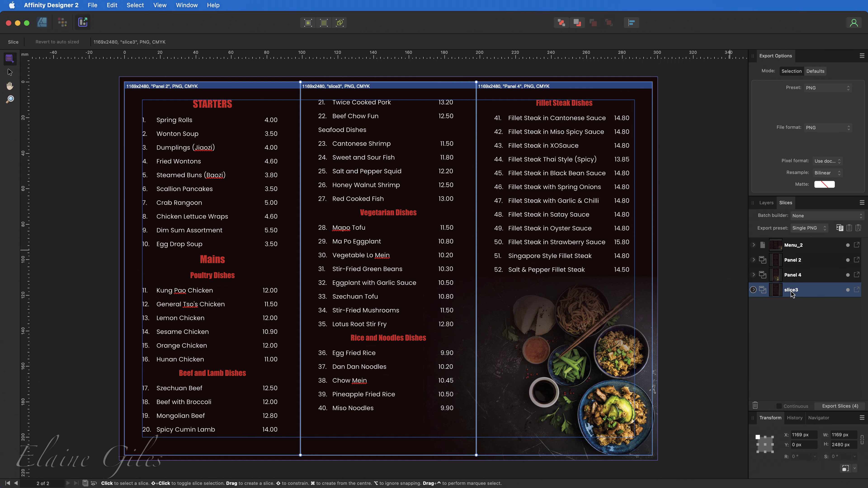
double_click(791, 292)
text(Pa)
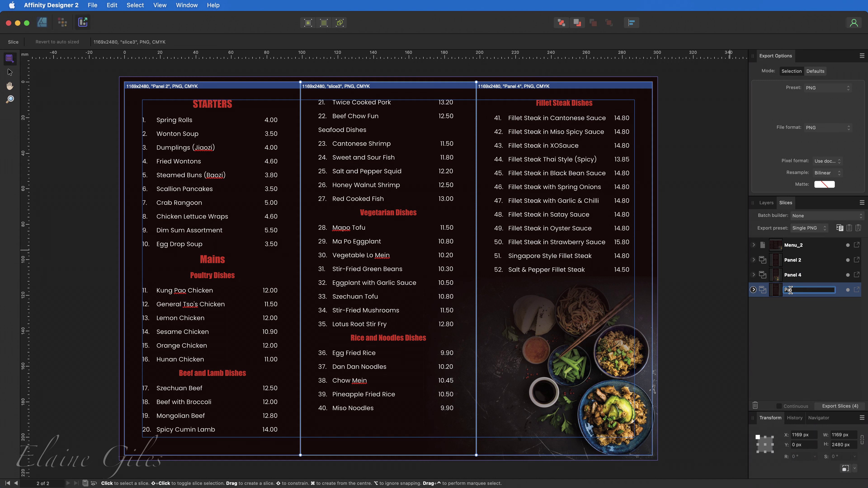
text(nel 3)
key(Return)
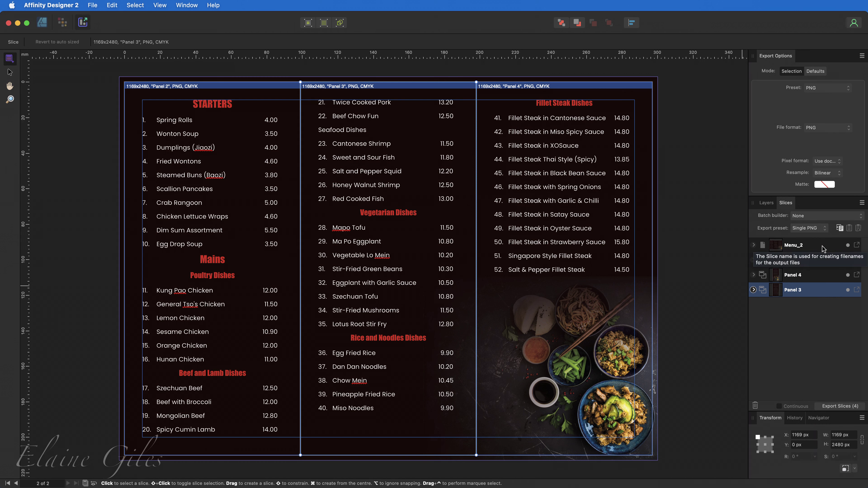
Exclude the full-page Menu_2 slice and export the page 2 panel slices as PNG into the "4. Panels" folder
click(849, 246)
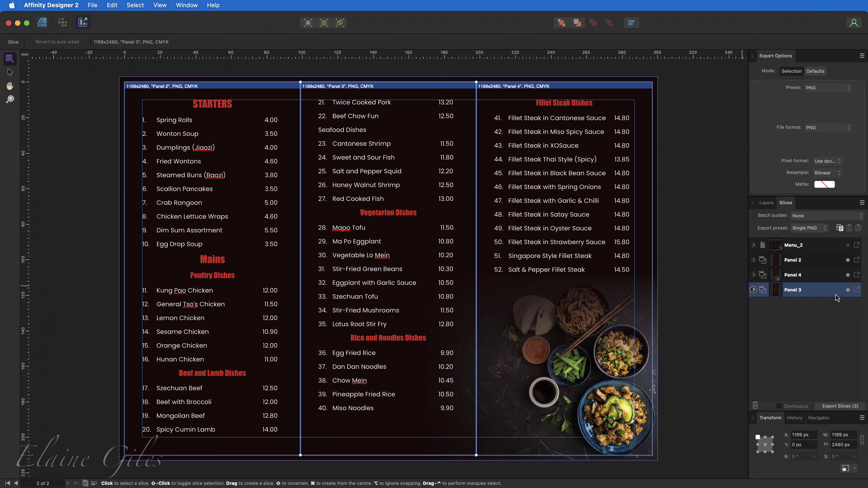
click(840, 407)
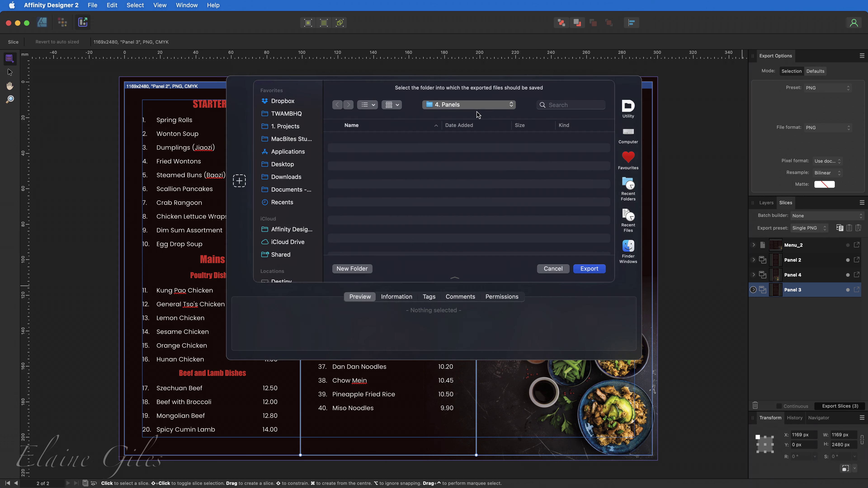
click(603, 271)
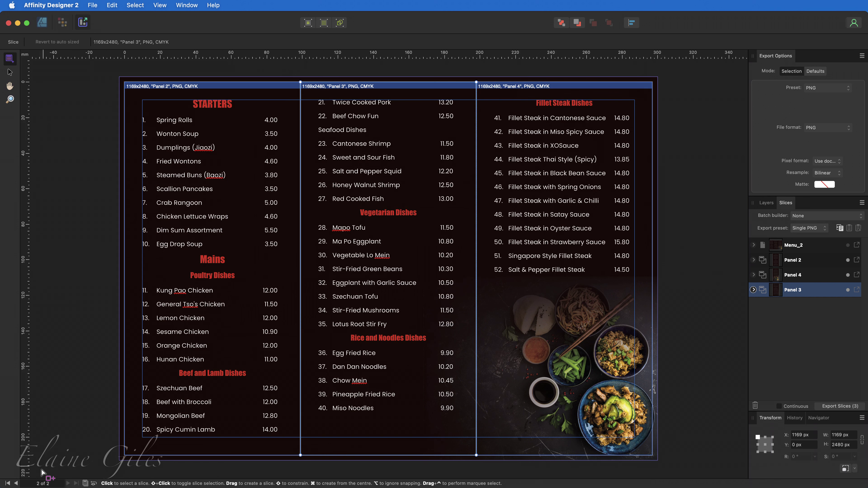
Show page 1, exclude the full-page Menu_1 slice and export Panels 5, 1 and 6 as PNG into the "4. Panels" folder
click(16, 484)
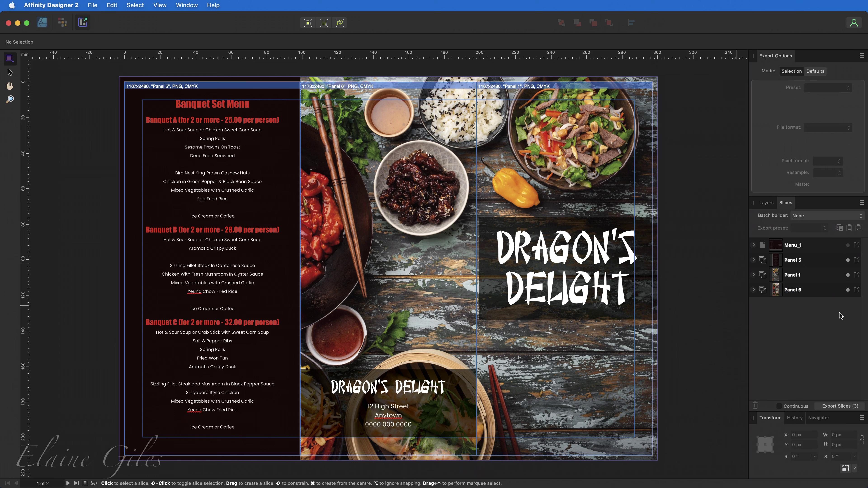
click(840, 408)
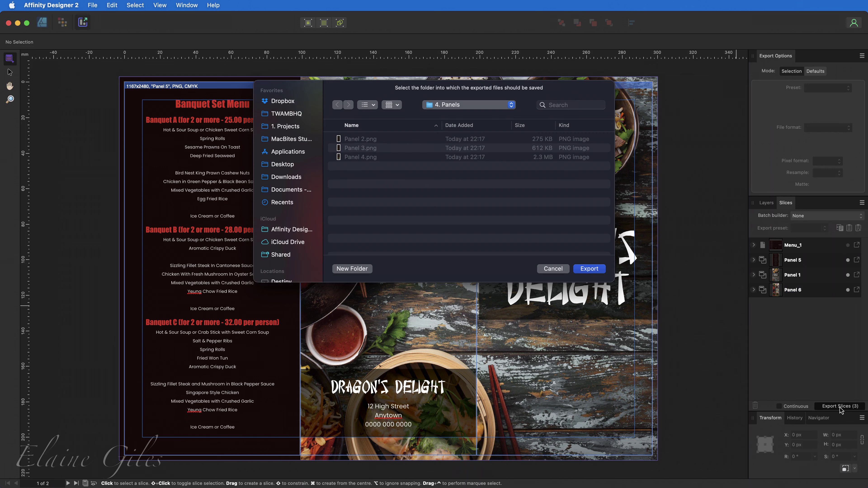
click(586, 268)
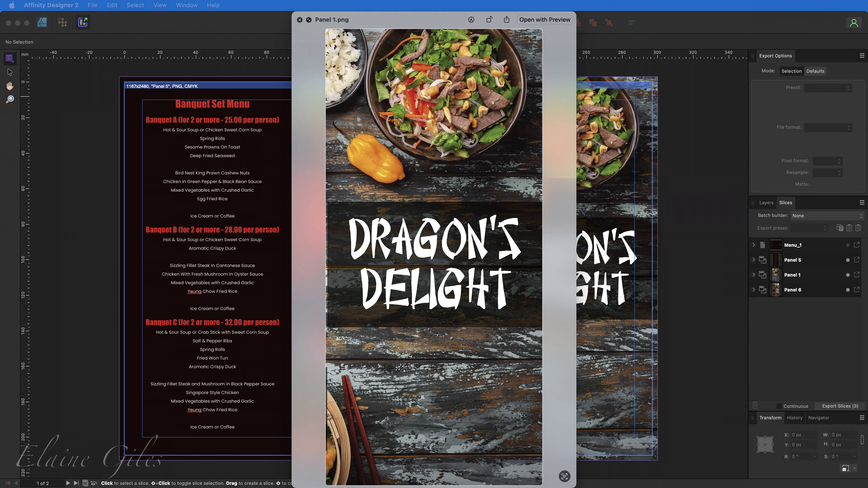
Preview the exported panel images one by one from Panel 1.png to Panel 6.png, and close the preview
key(Down)
key(Down)
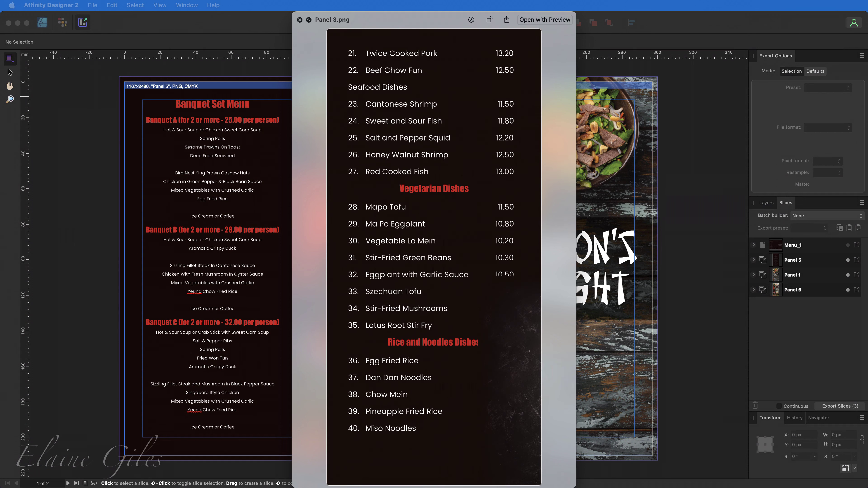
key(Down)
key(Down)
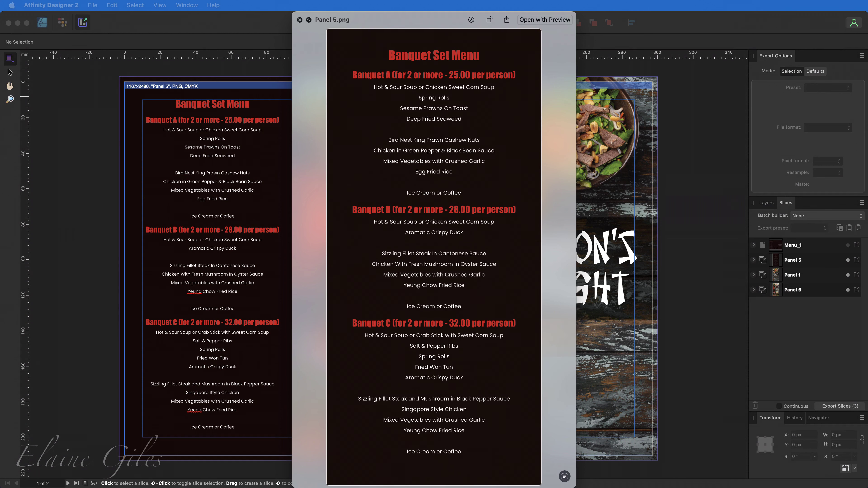
key(Down)
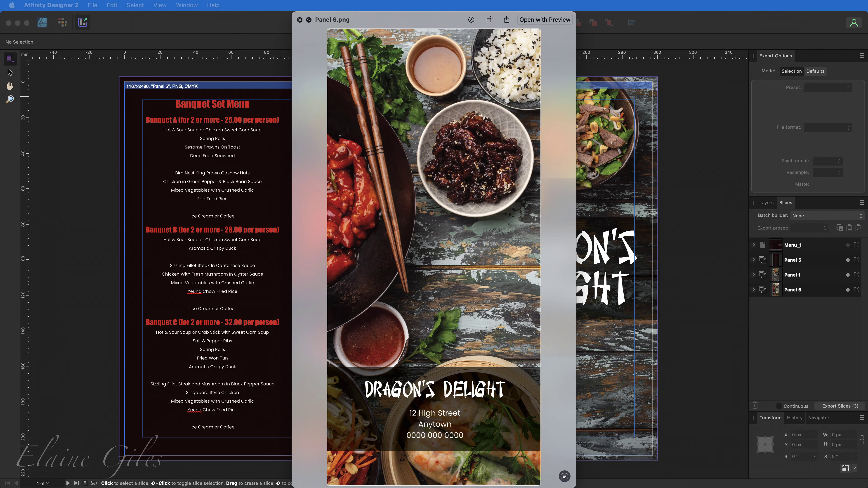
key(space)
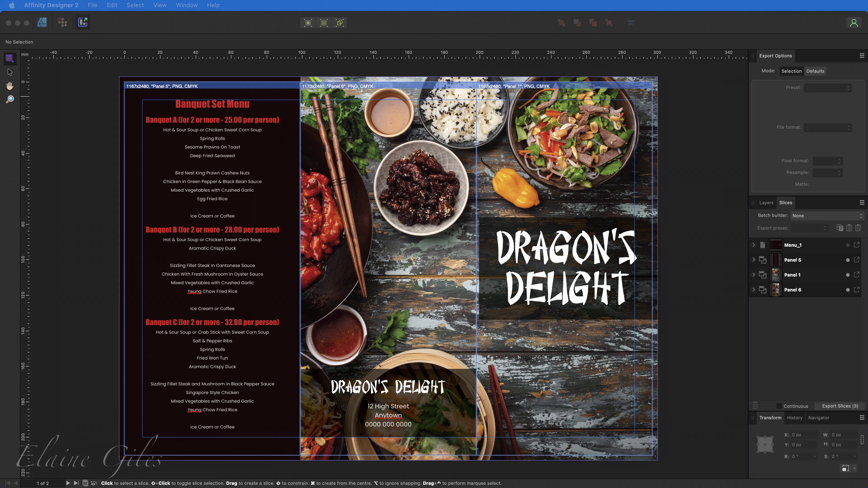
Return to the Designer Persona and send the leaflet back to Affinity Publisher for editing
click(141, 23)
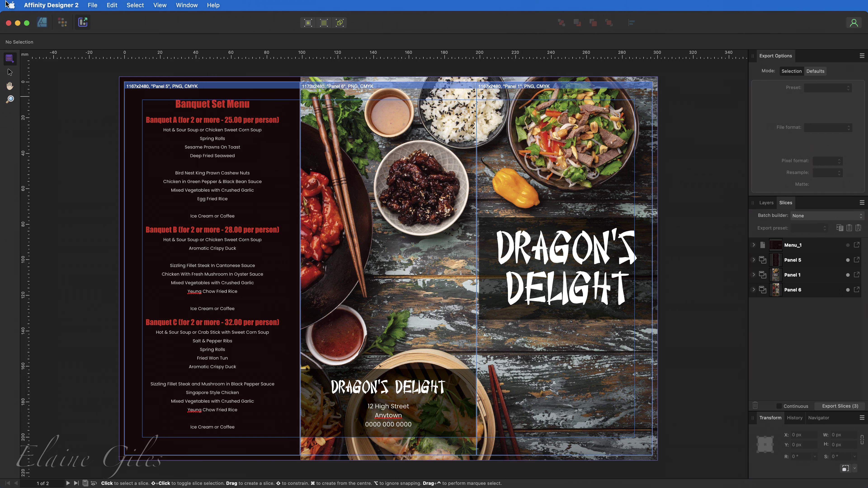
click(42, 23)
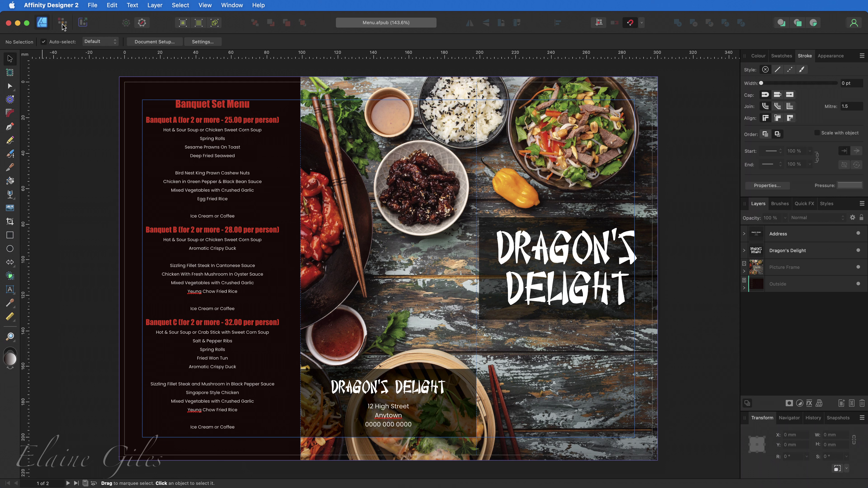
click(92, 5)
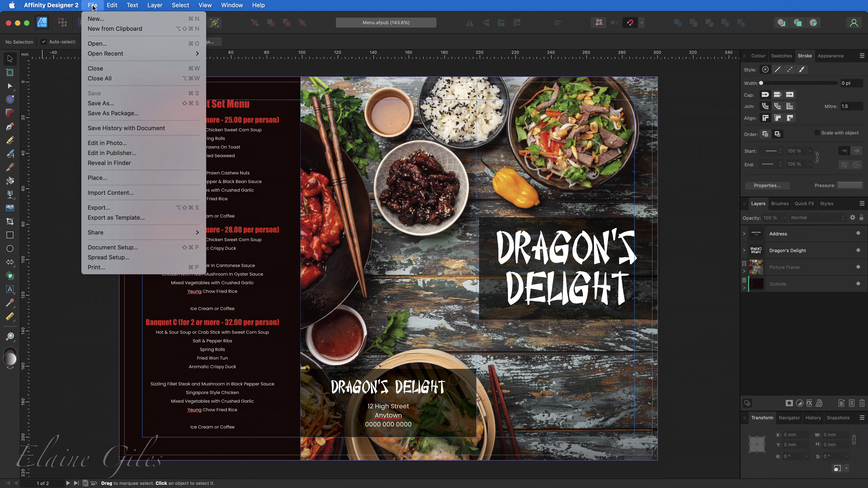
click(108, 154)
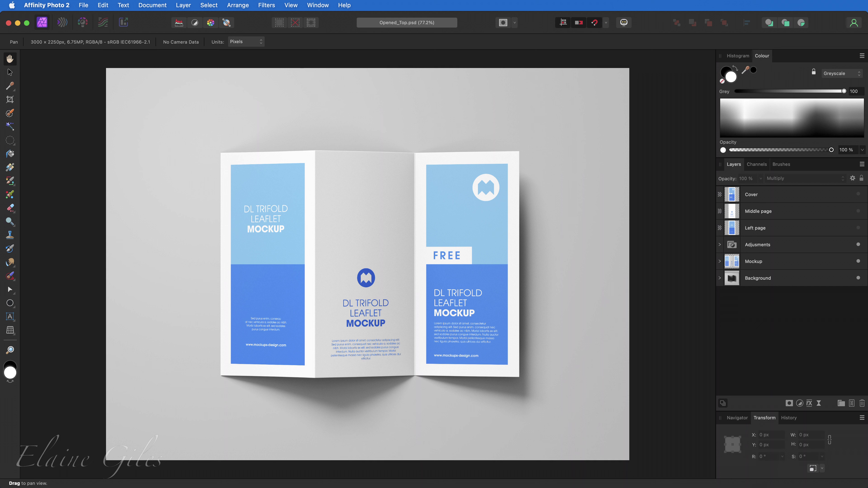
In Affinity Photo, examine the Cover, Middle page and Left page layers of Opened_Top.psd, both at top level and inside the Mockup group's Leaflet layer
click(761, 199)
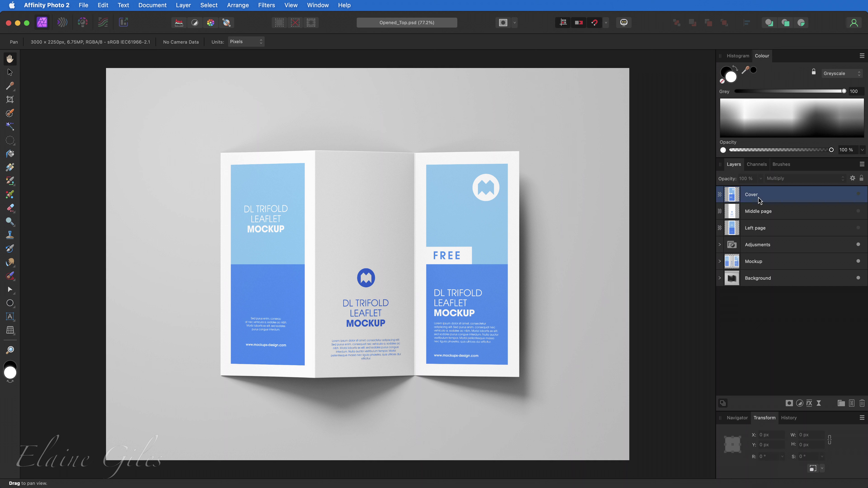
click(765, 212)
click(768, 229)
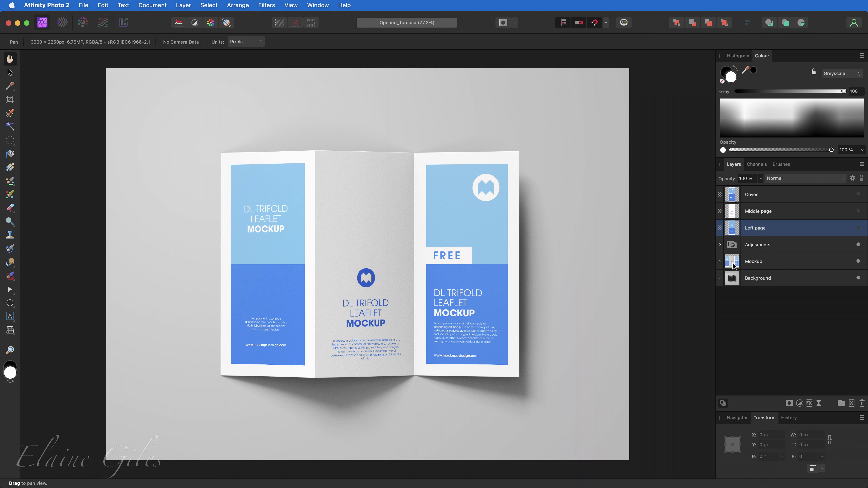
click(720, 262)
click(724, 282)
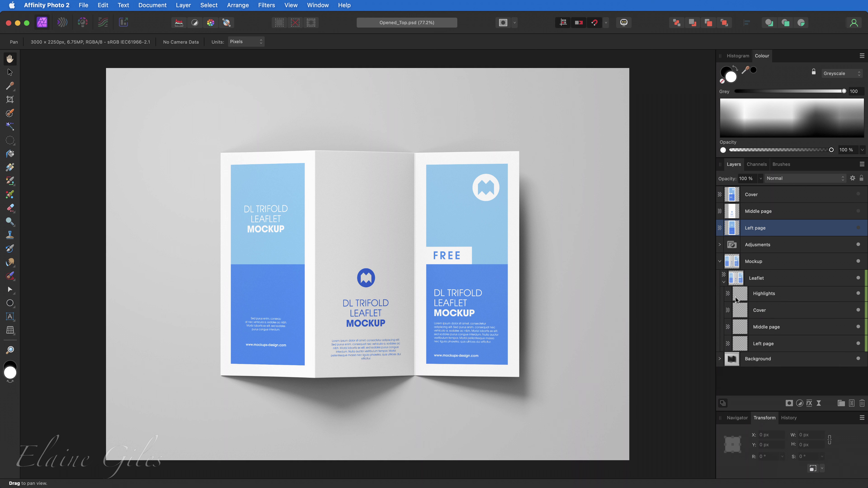
click(764, 316)
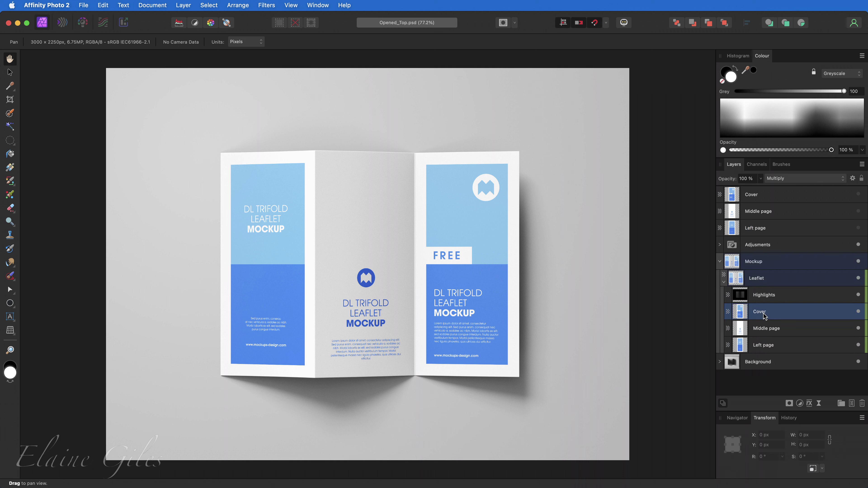
click(774, 331)
click(781, 348)
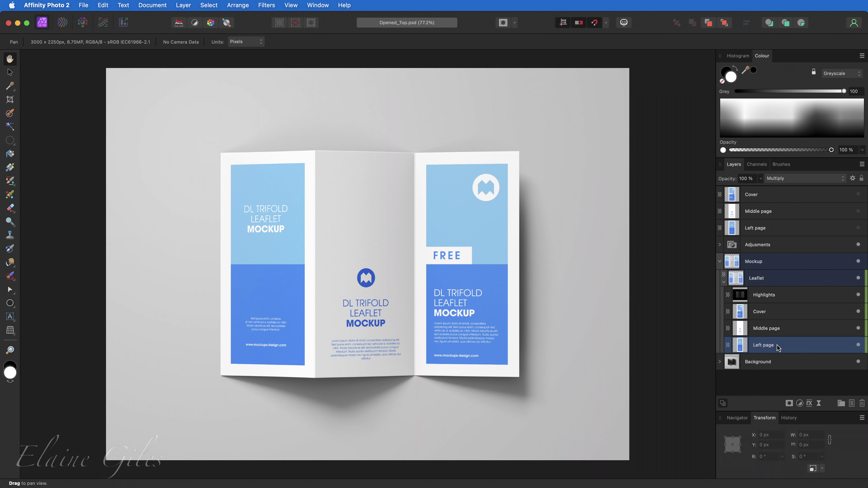
Enable "Import PSD smart objects where possible" with the mockup closed, and reopen Opened_Top.psd with its Mockup group expanded
key(super+w)
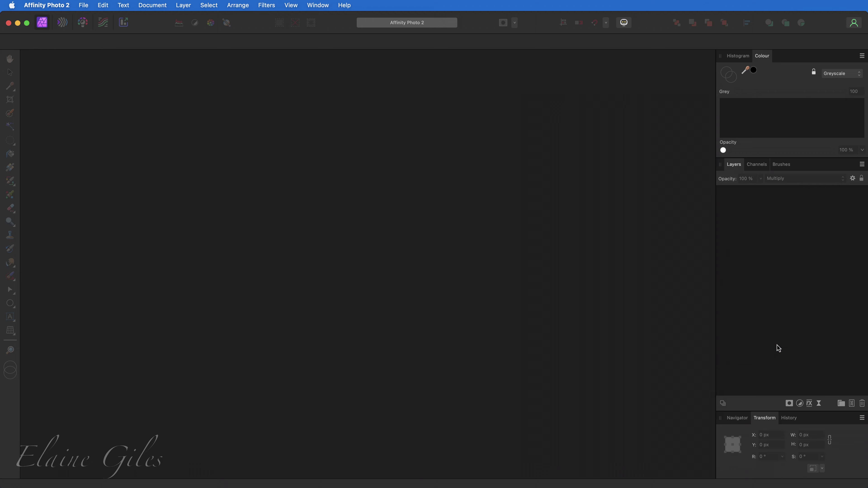
click(48, 4)
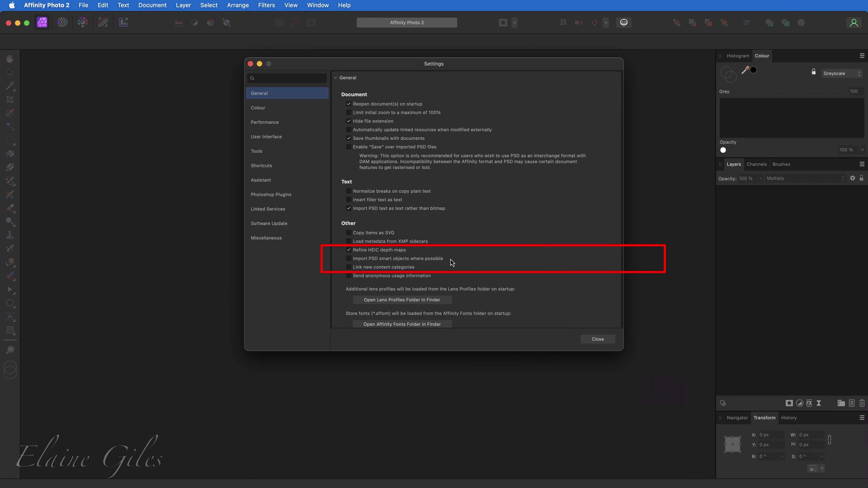
click(349, 259)
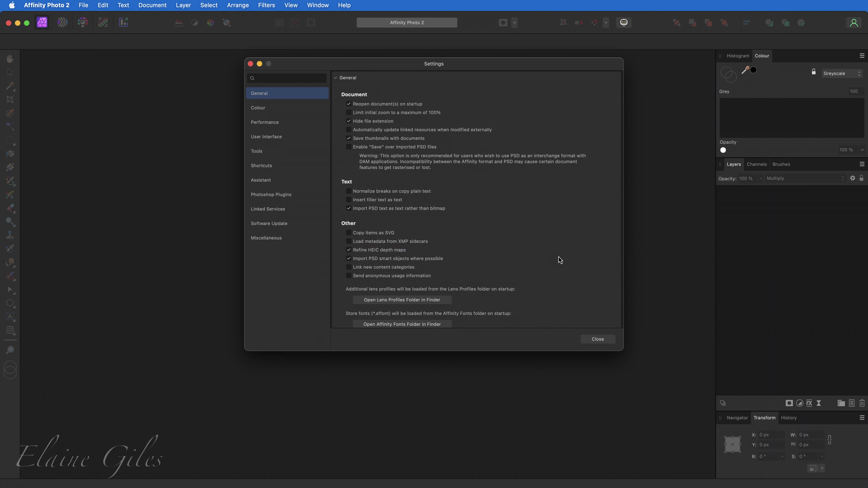
click(598, 339)
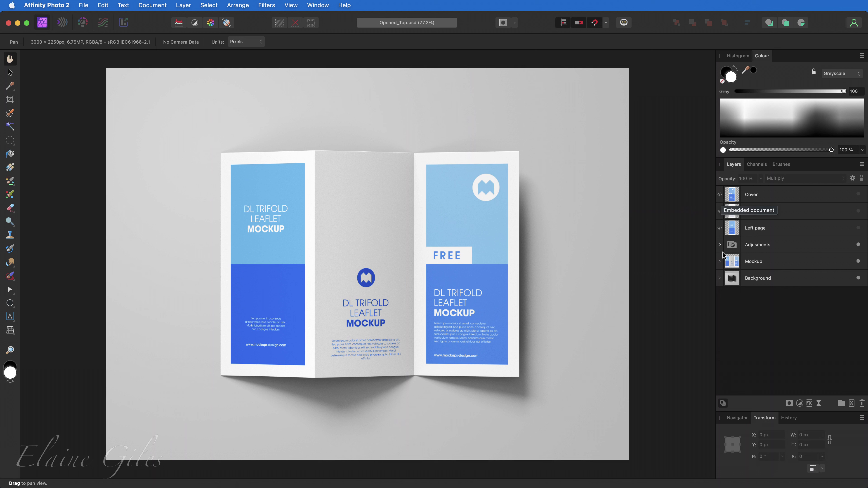
click(720, 261)
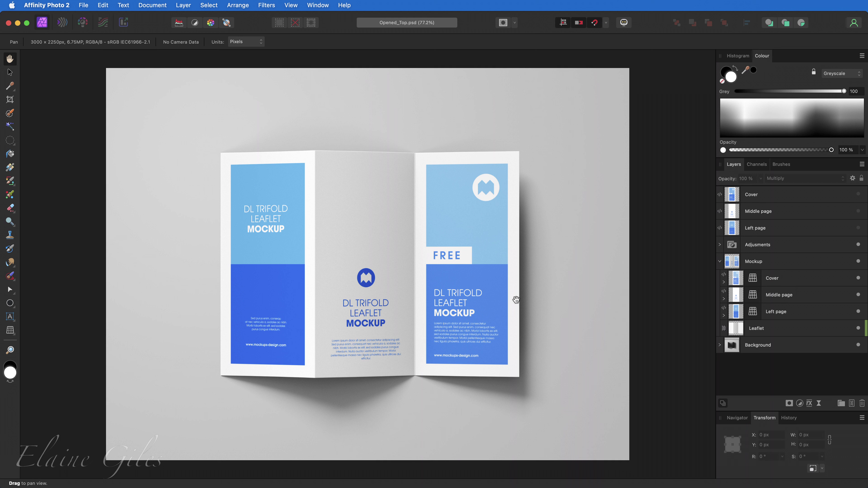
Delete the hidden top-level Cover, Middle page and Left page layers, and rename the misspelled group above Mockup as Adjustments
click(779, 195)
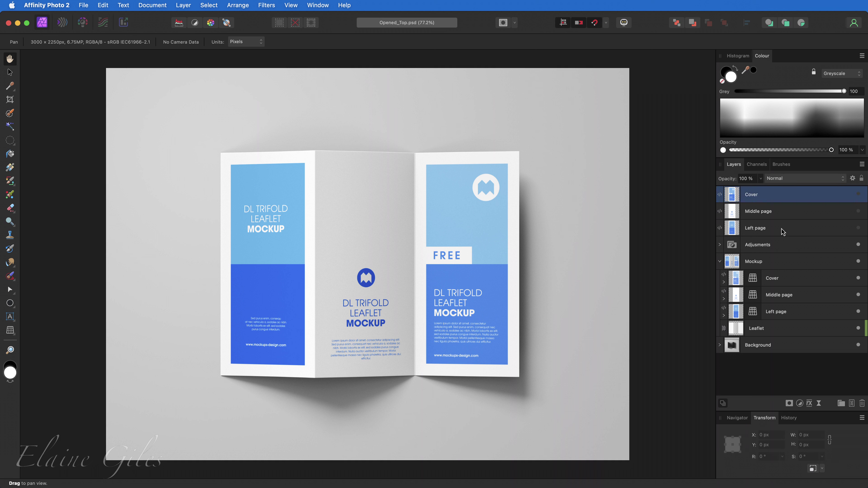
shift+click(783, 231)
key(Delete)
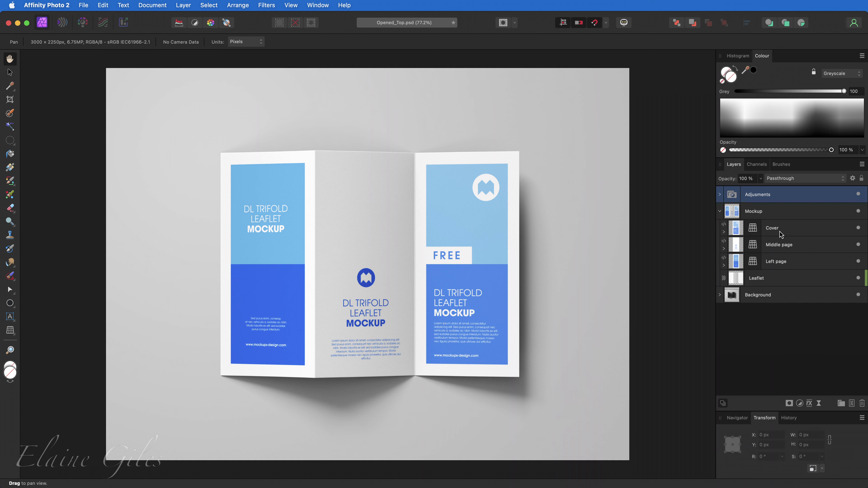
double_click(760, 196)
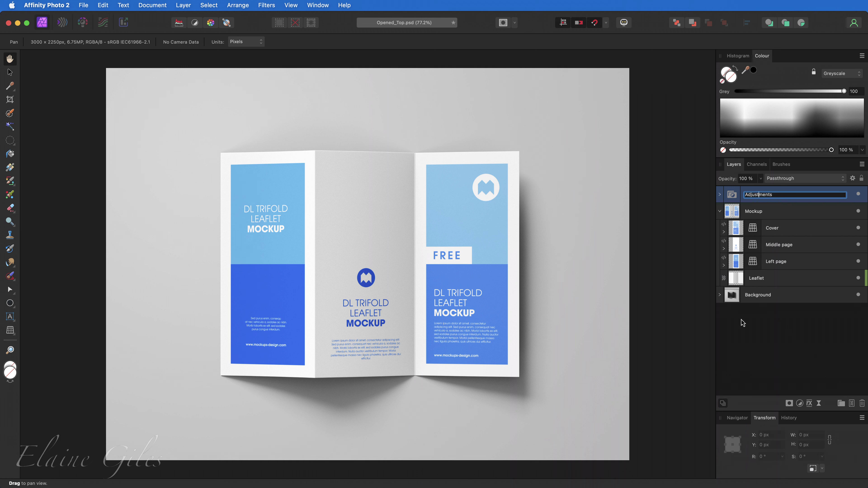
click(758, 337)
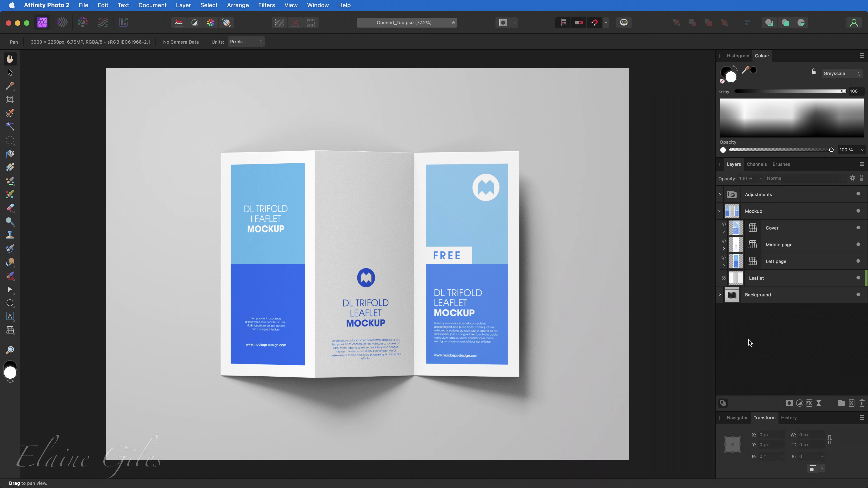
Place Panel 1.png in the Mockup group's embedded Cover document, align it over the page at 1170 px wide, and close the document
click(783, 230)
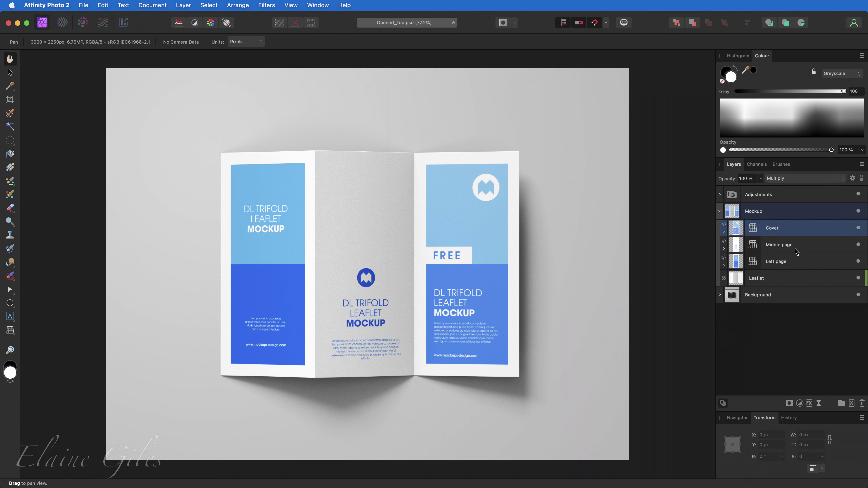
click(795, 248)
click(802, 262)
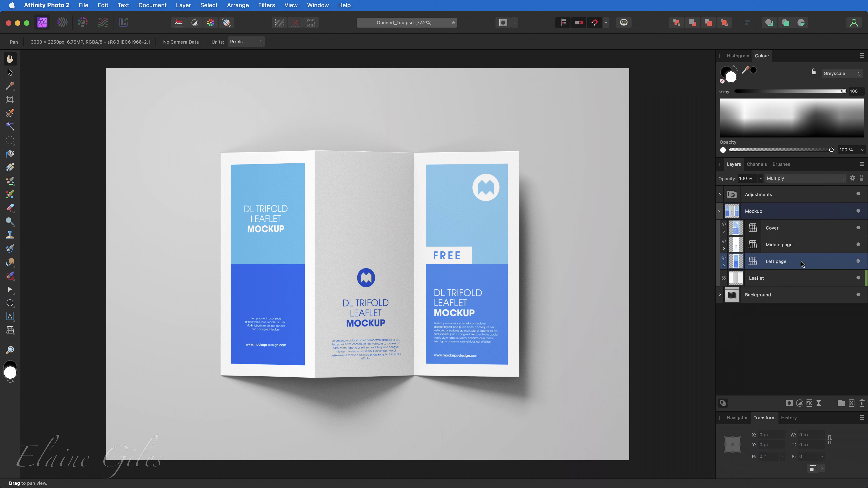
click(801, 245)
click(800, 234)
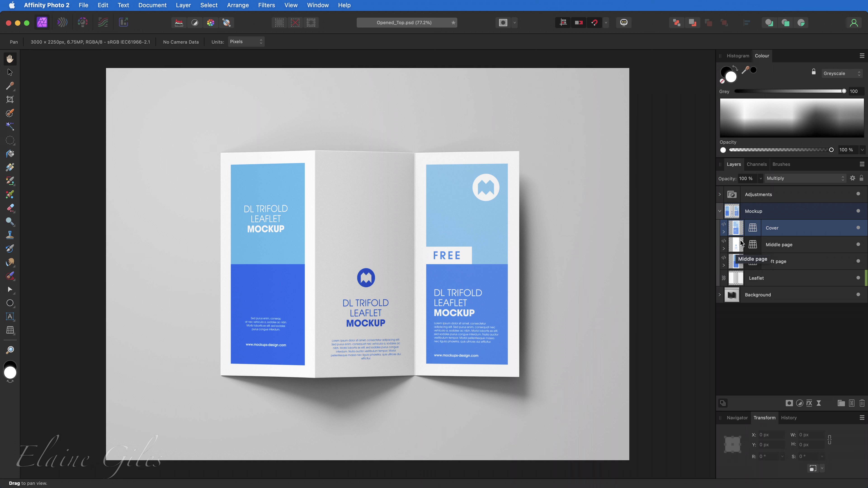
double_click(736, 228)
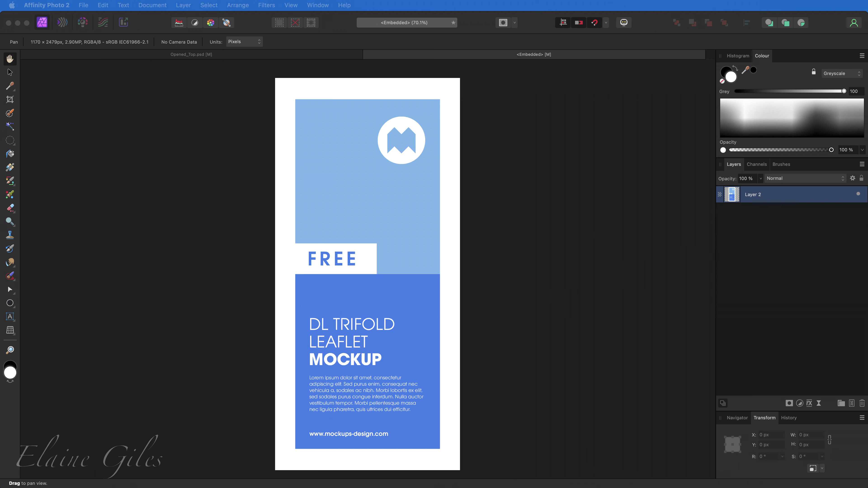
drag(41, 312, 382, 209)
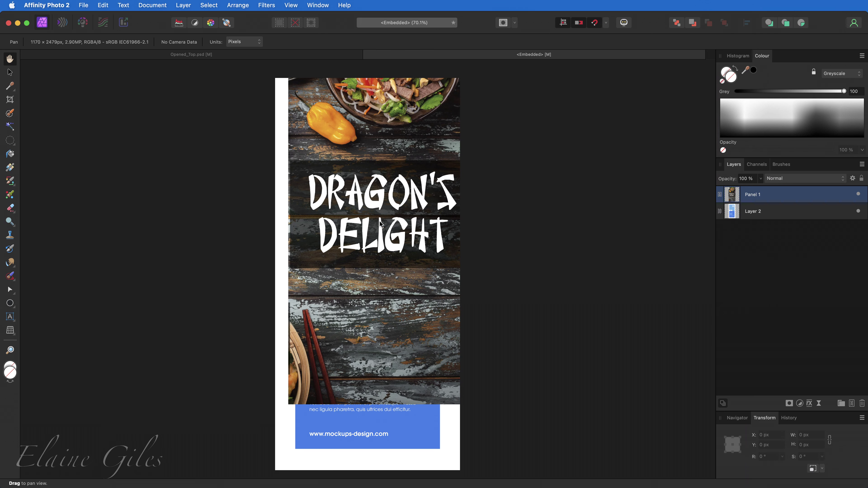
key(v)
drag(377, 201, 365, 267)
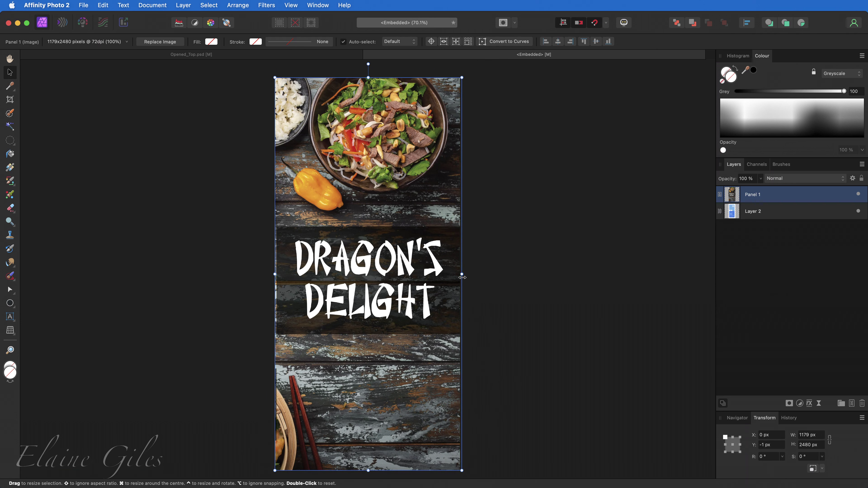
drag(462, 275, 462, 274)
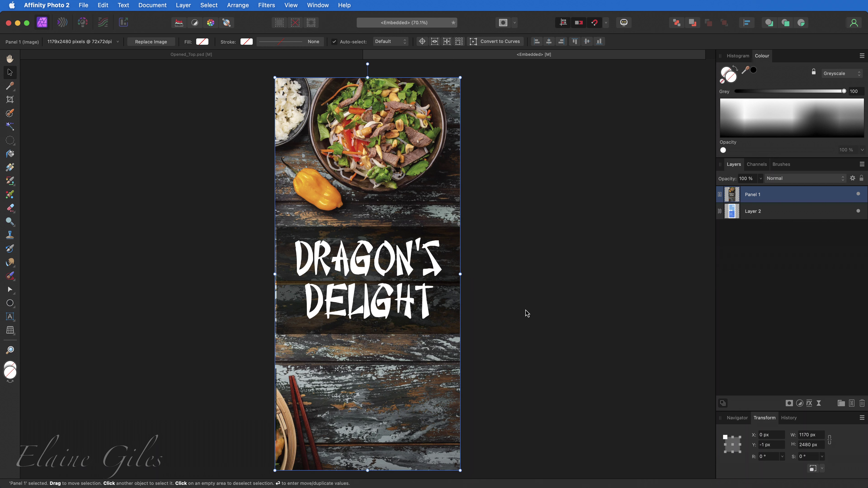
click(369, 55)
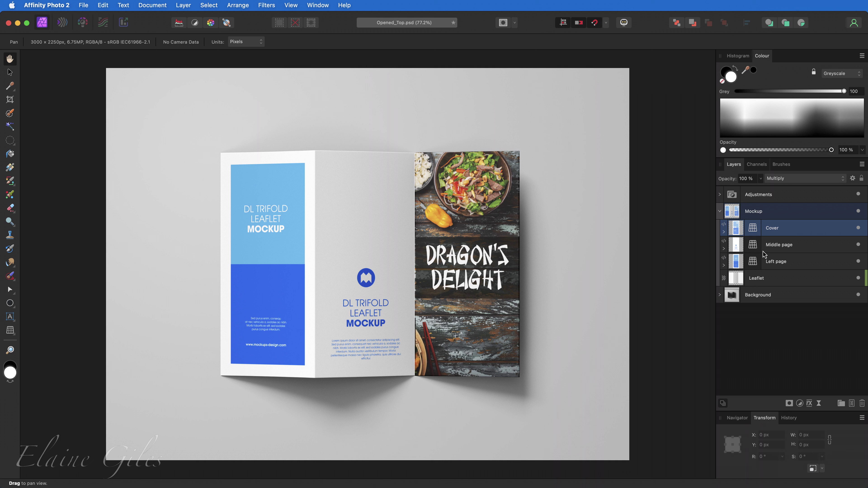
Place Panel 6.png in the embedded Middle page document, stretch it to 1169 px wide to cover the page, and close the document
double_click(741, 247)
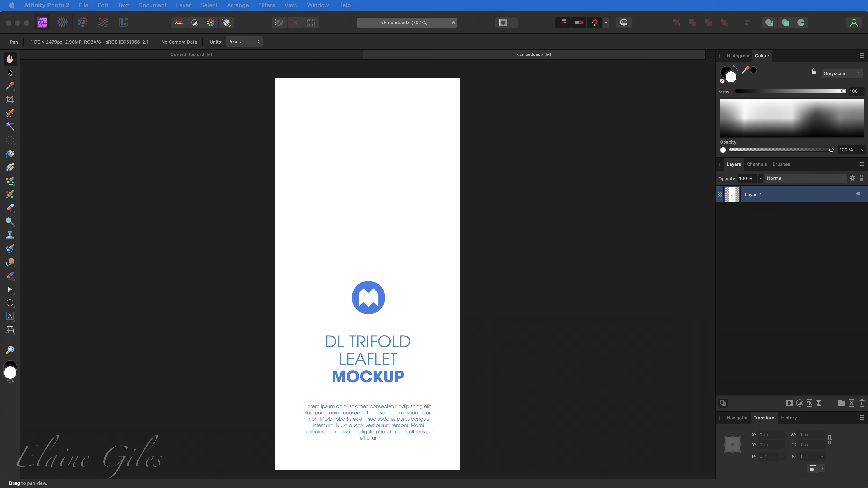
drag(9, 315, 383, 283)
key(v)
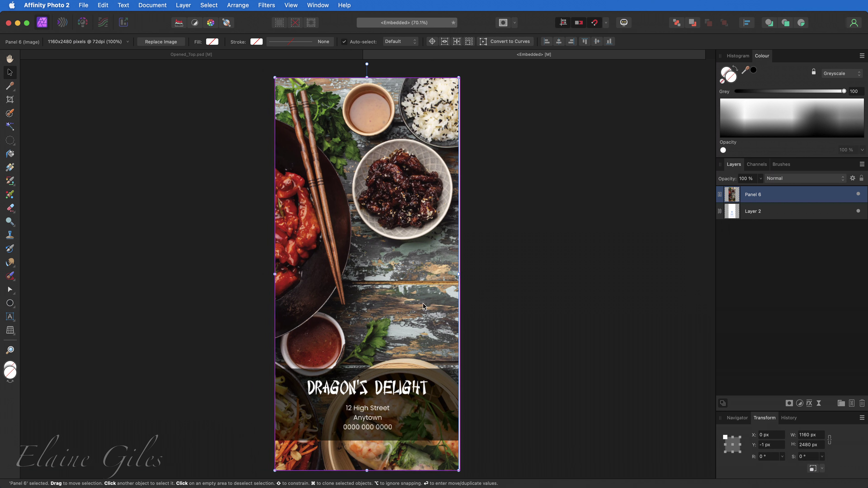
drag(458, 275, 461, 275)
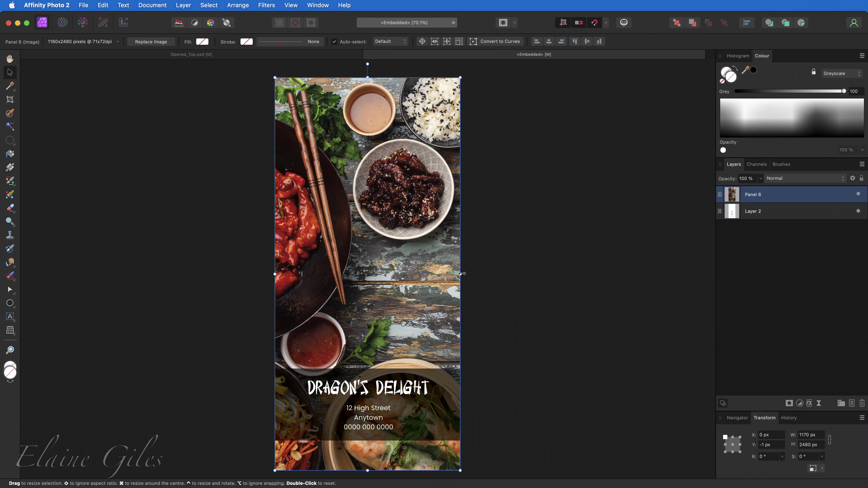
drag(461, 273, 461, 274)
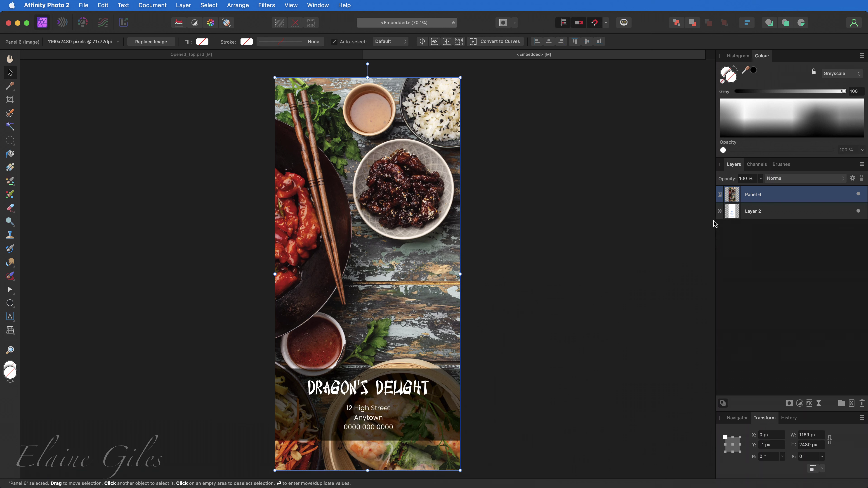
click(368, 56)
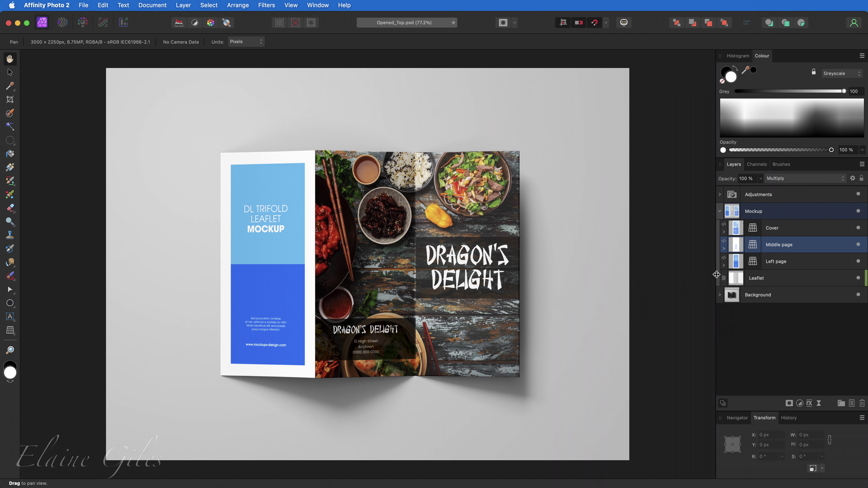
Place Panel 5.png in the embedded Left page document, align it over the whole page, and close the document
double_click(736, 261)
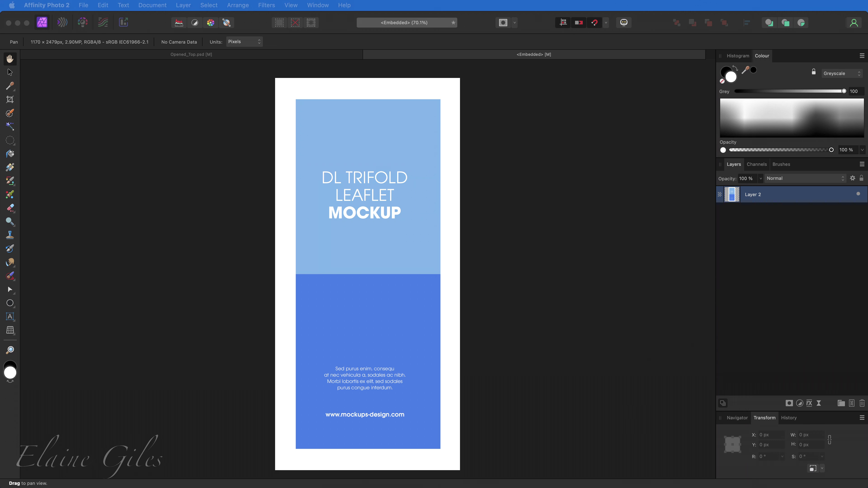
drag(269, 269, 344, 244)
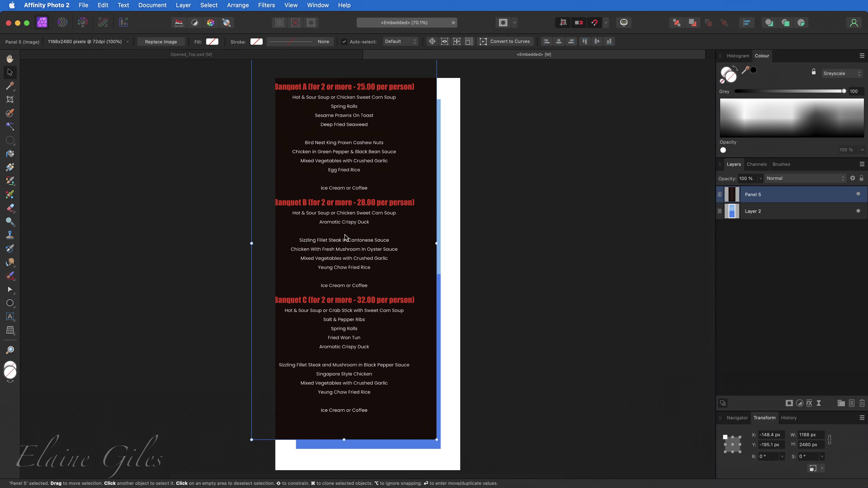
drag(373, 242, 372, 242)
click(527, 280)
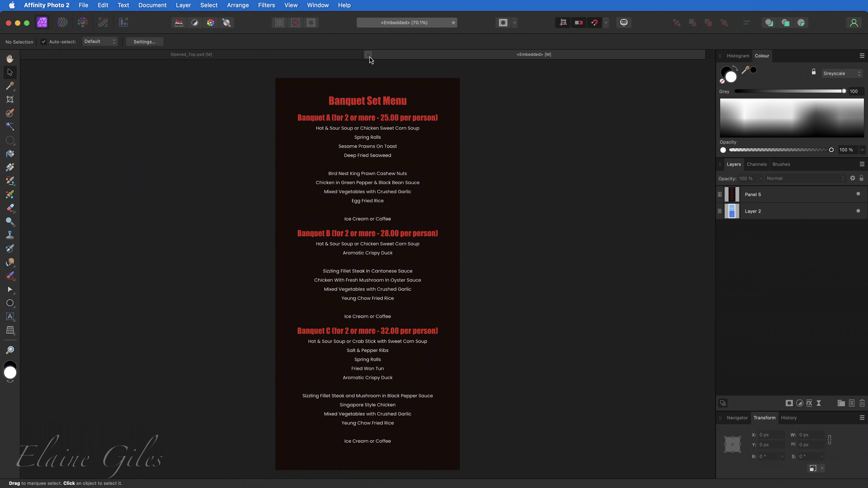
click(369, 56)
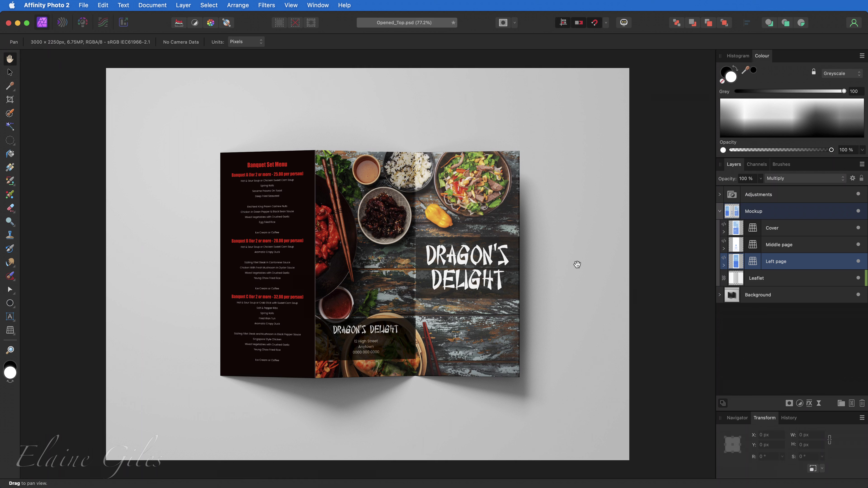
Add Panel 4.png above Panel 1 in the embedded Cover document, align it to the page at 0, 0 px, and close the document
double_click(735, 229)
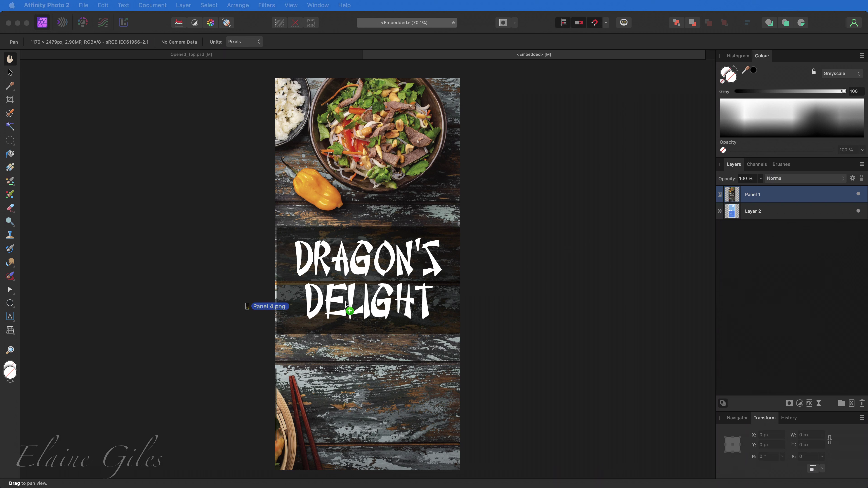
drag(253, 307, 387, 264)
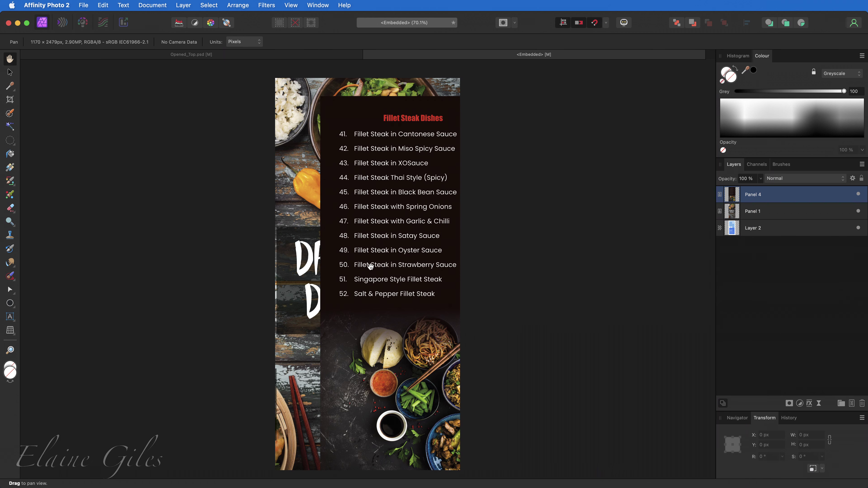
key(v)
drag(371, 266, 323, 252)
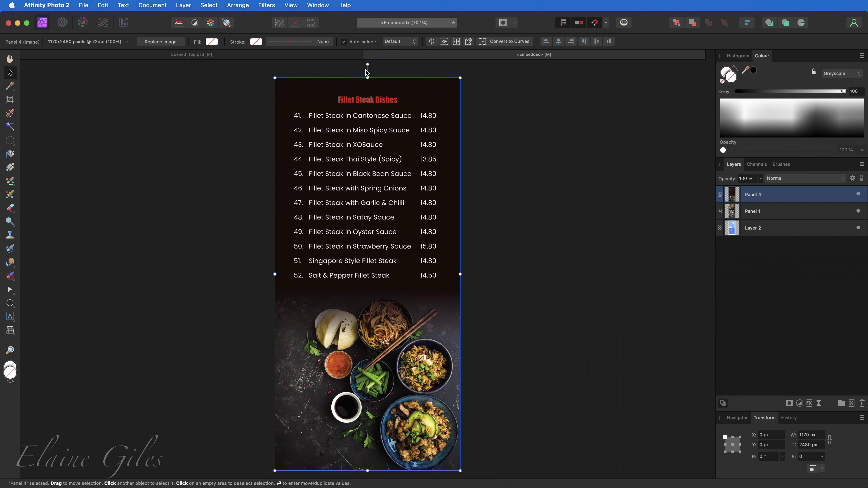
click(368, 54)
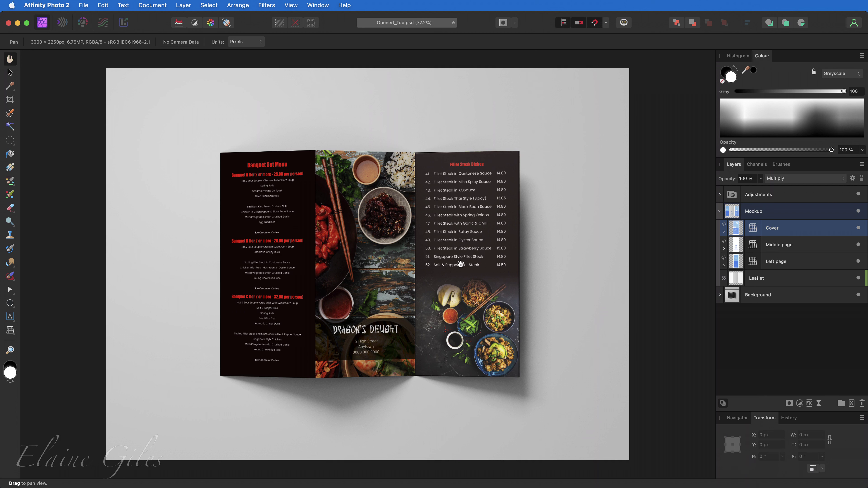
Add Panel 2.png above Panel 5 in the embedded Left page document, covering the page, and close the document
double_click(739, 261)
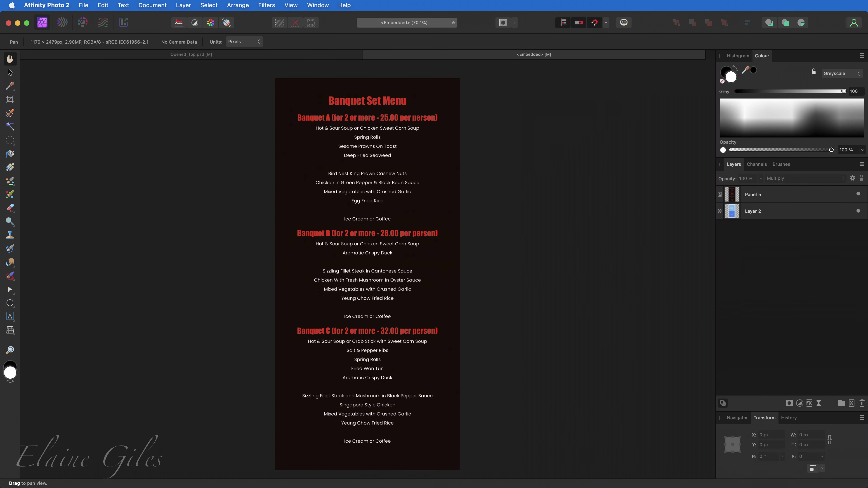
drag(0, 307, 378, 260)
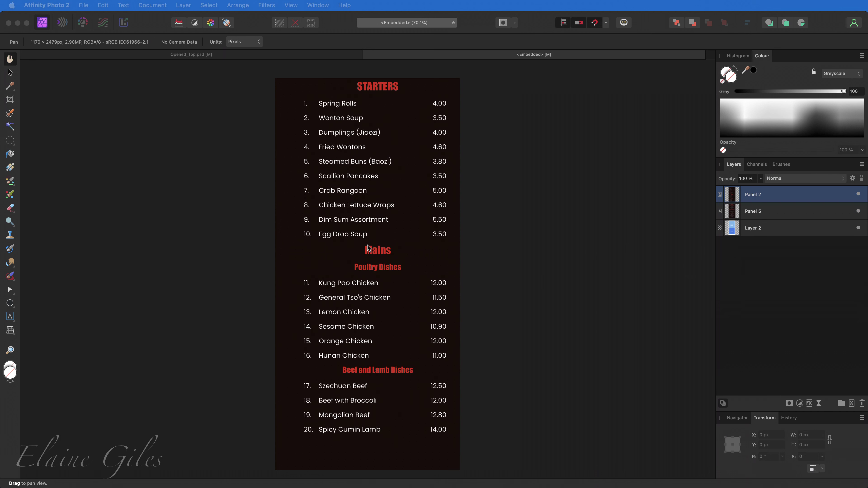
click(368, 60)
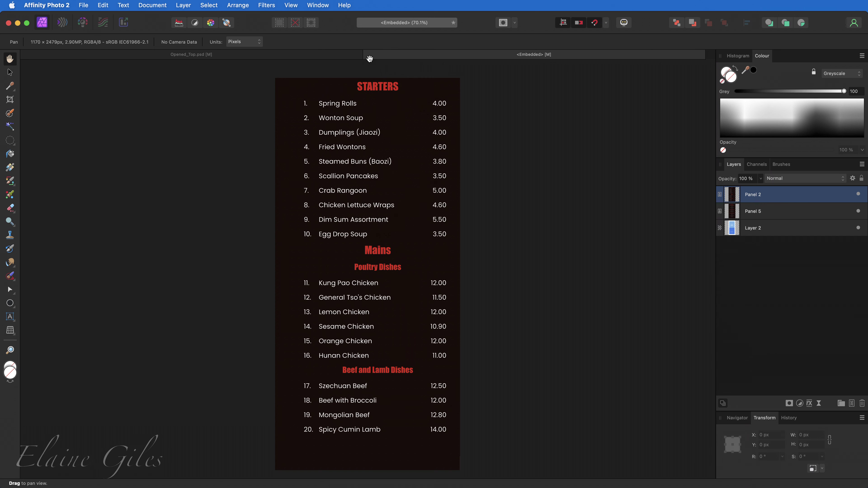
click(368, 60)
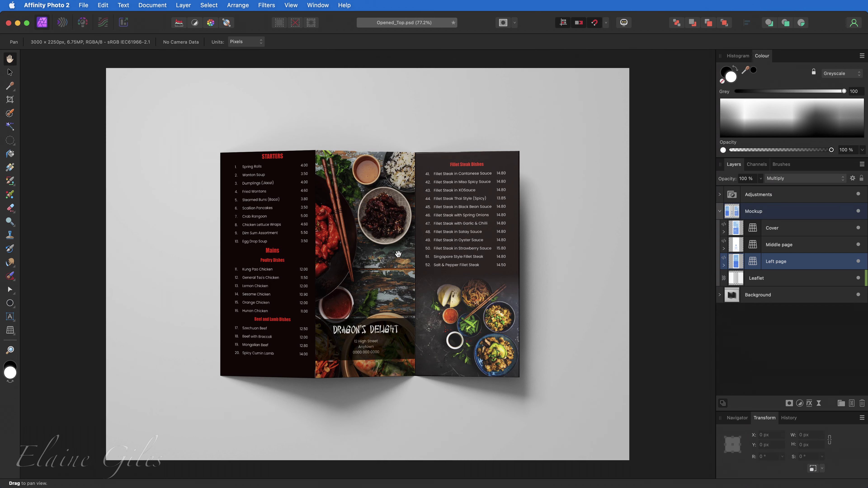
Add Panel 3.png above Panel 6 in the embedded Middle page document, align it to the page at 0, 0 px, and close the document
double_click(735, 246)
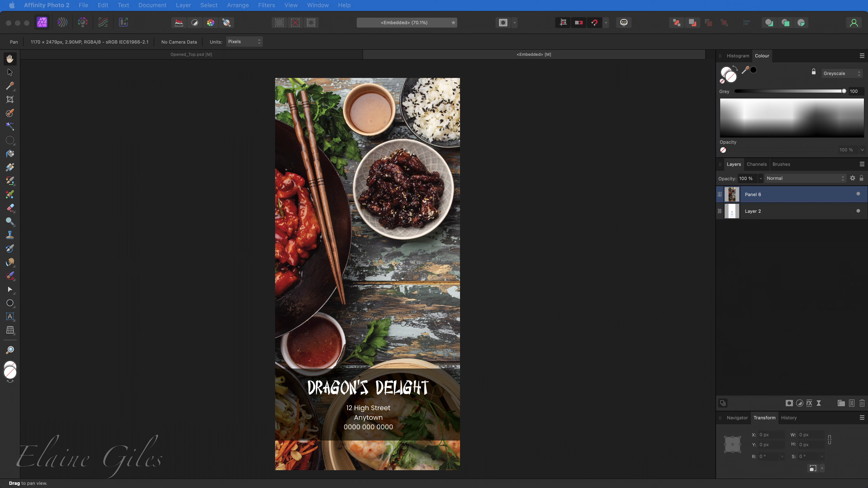
drag(229, 293, 356, 273)
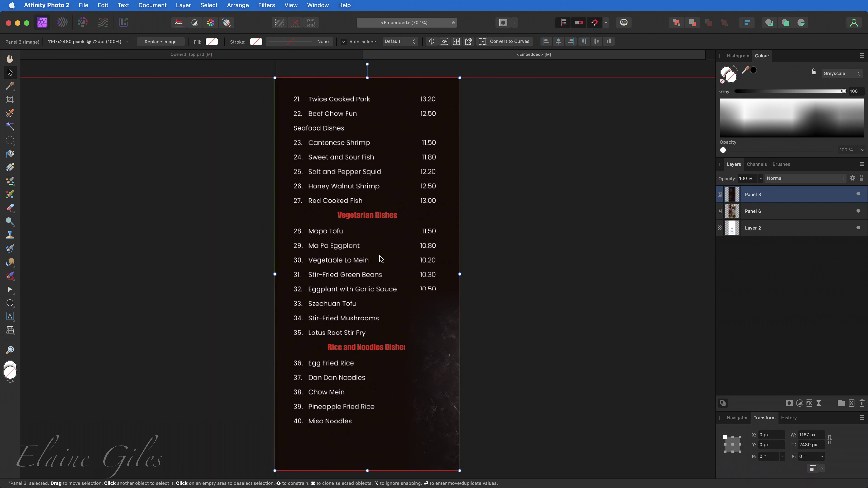
click(548, 329)
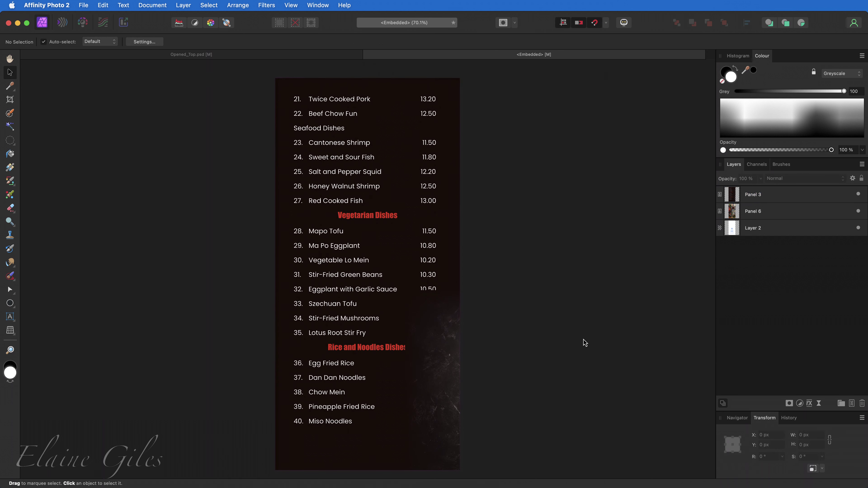
key(super+w)
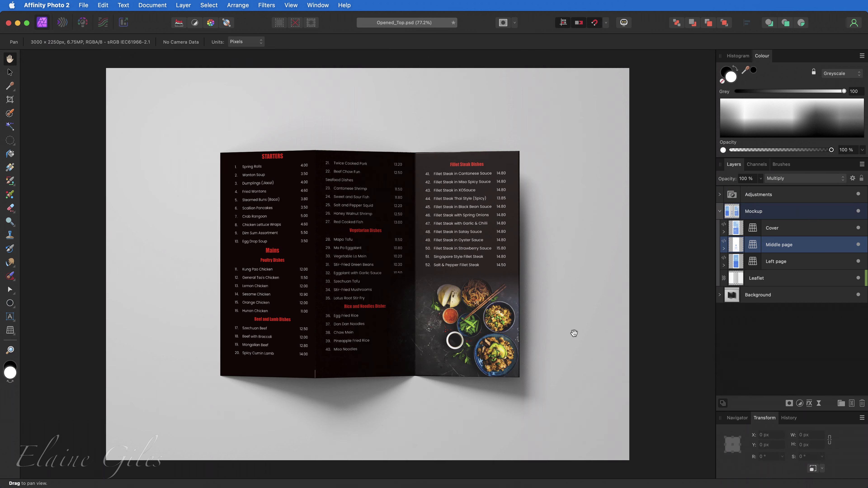